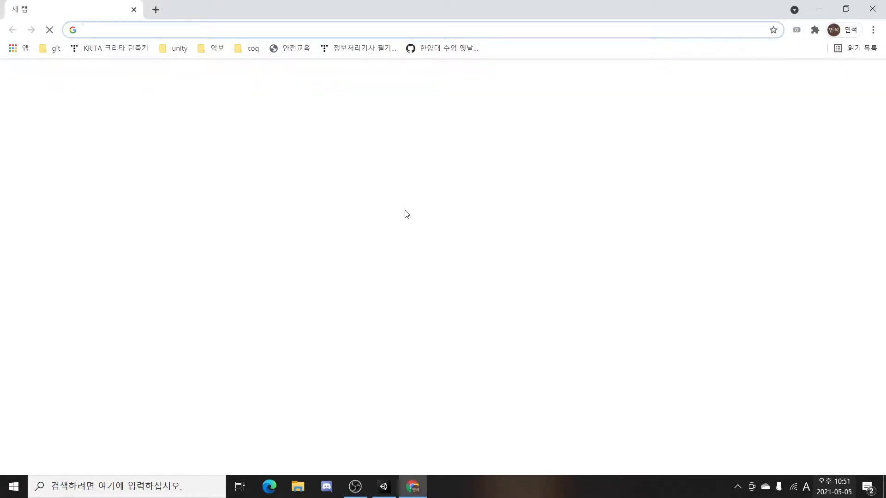
Open the unity-chan.com website in the browser and go to its data download page
type("unity")
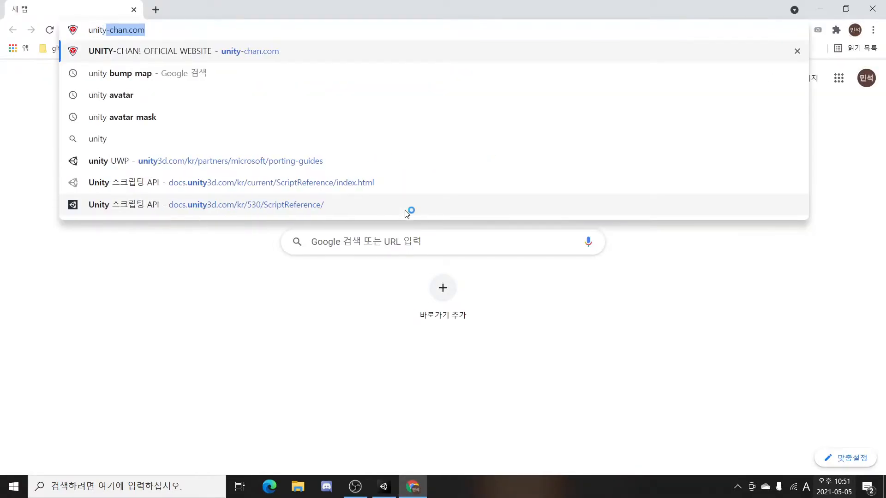
key("Return")
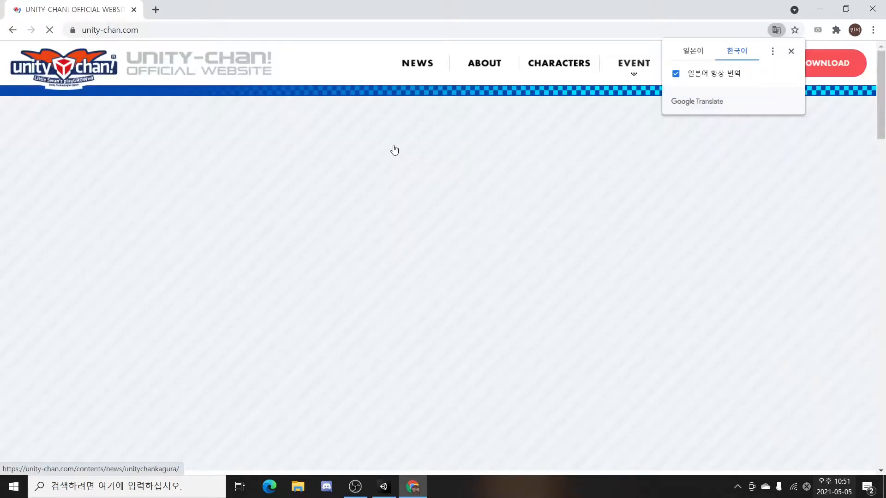
left_click(791, 52)
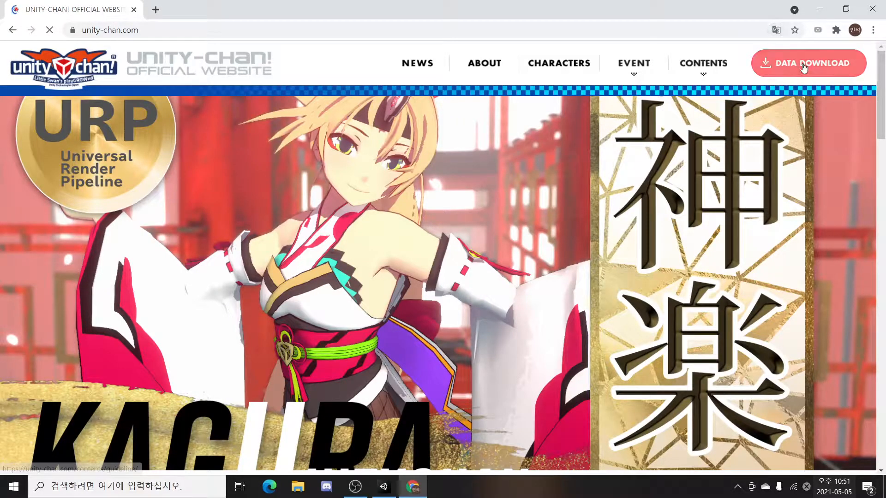
left_click(804, 68)
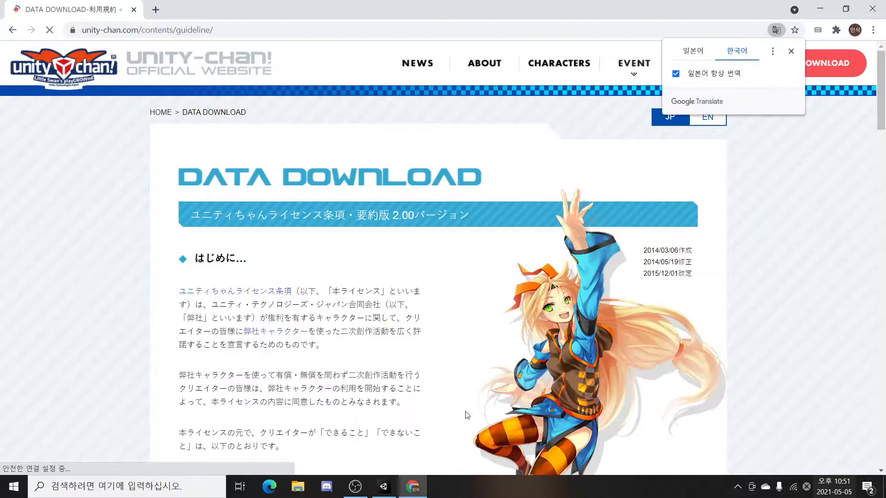
Agree to the Unity-Chan license terms and open the list of downloadable data
scroll(446, 387, "down", 15)
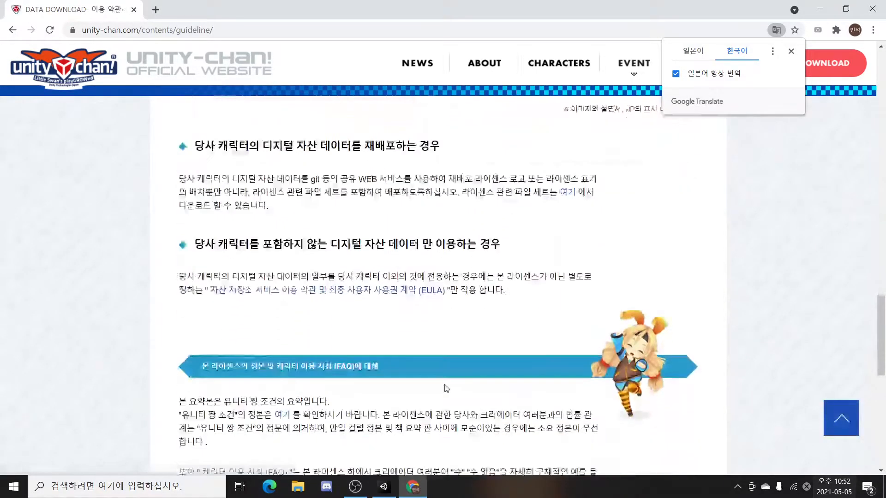
scroll(433, 386, "down", 10)
left_click(381, 302)
left_click(403, 345)
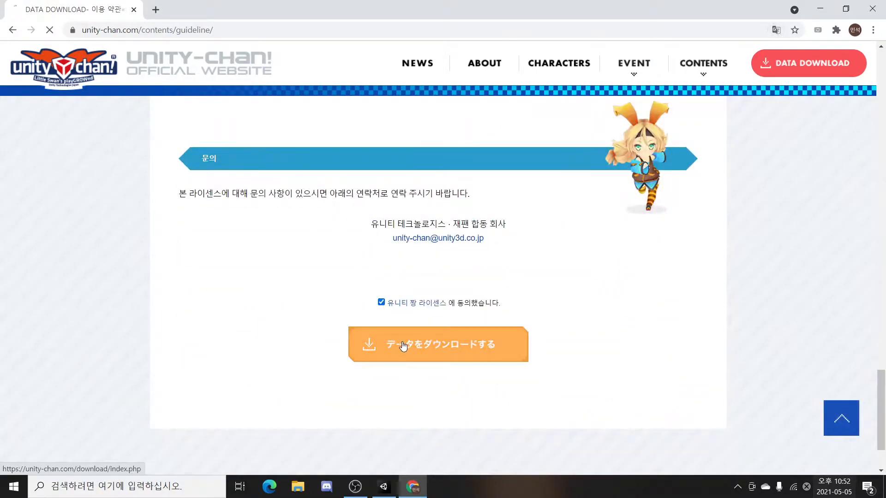
Look over the Unity-Chan downloads, close the page, and view the Unity-Chan! Model page in Unity's Asset Store
scroll(423, 340, "down", 4)
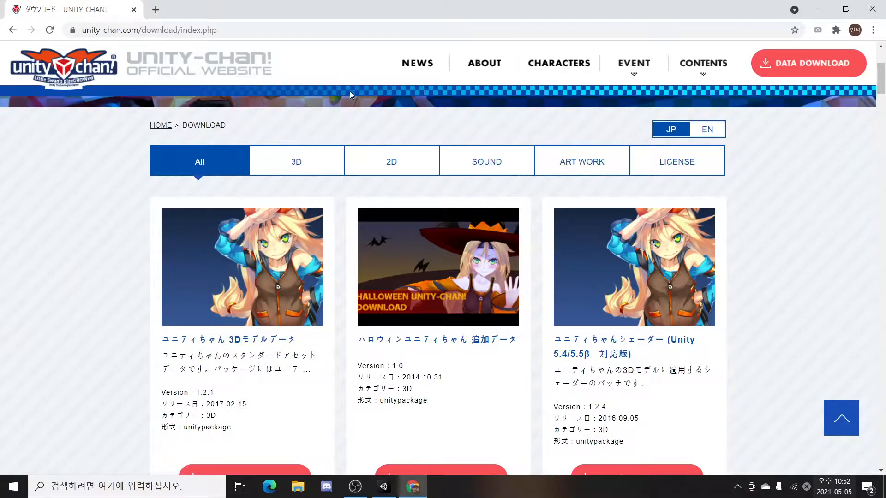
key("ctrl+w")
left_click(242, 49)
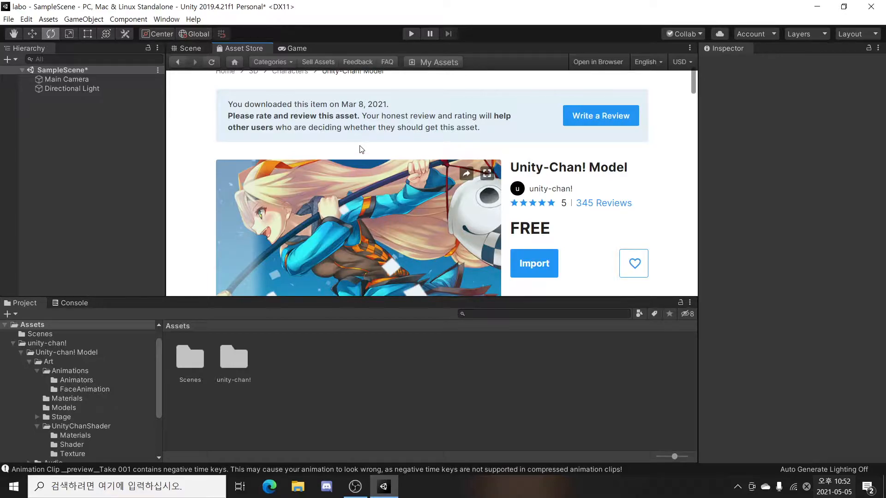
Add the unitychan model from the Unity-chan! Model Art/Models folder to SampleScene
left_click(193, 49)
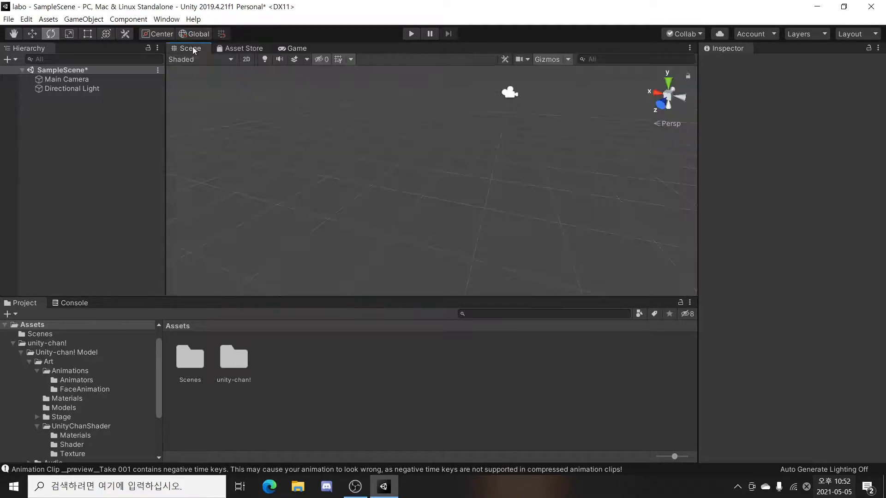
double_click(233, 356)
double_click(191, 360)
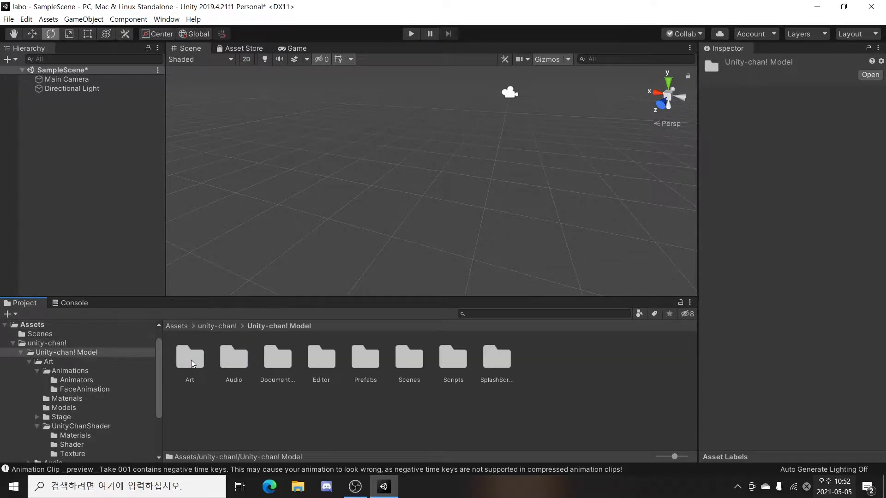
double_click(192, 360)
double_click(281, 356)
left_click_drag(280, 357, 55, 118)
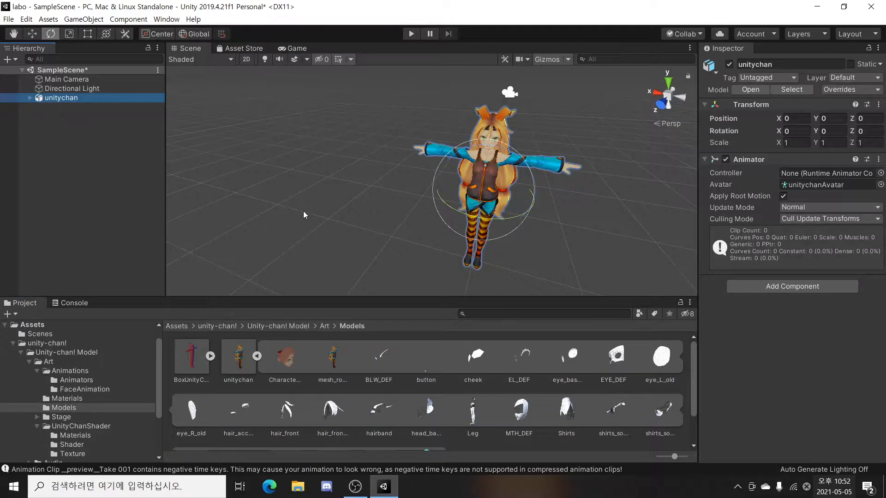
left_click(539, 240)
middle_click_drag(539, 229, 463, 201)
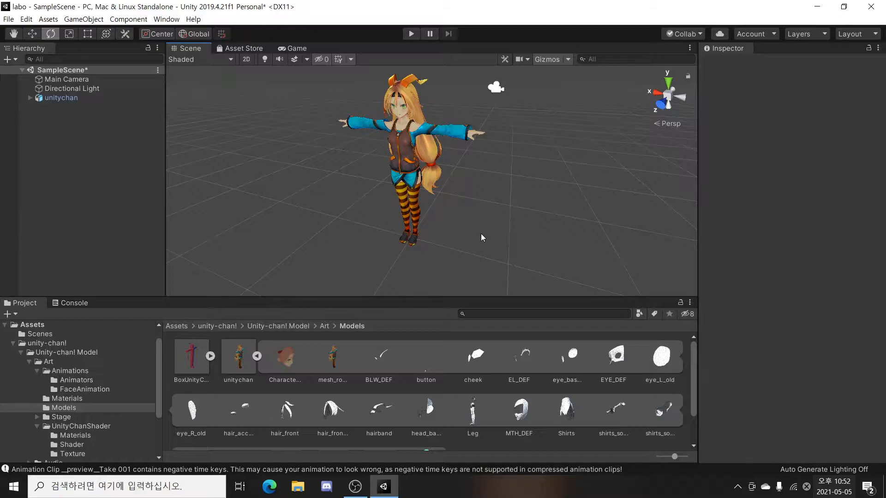
Examine the individual mesh parts inside the unitychan model, ending with the Leg mesh
scroll(514, 293, "down", 2)
scroll(480, 365, "down", 1)
scroll(461, 364, "up", 1)
left_click(385, 366)
scroll(416, 381, "down", 2)
scroll(489, 382, "up", 2)
left_click(429, 362)
left_click(480, 362)
left_click(521, 363)
left_click(563, 360)
left_click(594, 362)
left_click(656, 363)
left_click(586, 420)
left_click(568, 419)
left_click(518, 417)
left_click(467, 415)
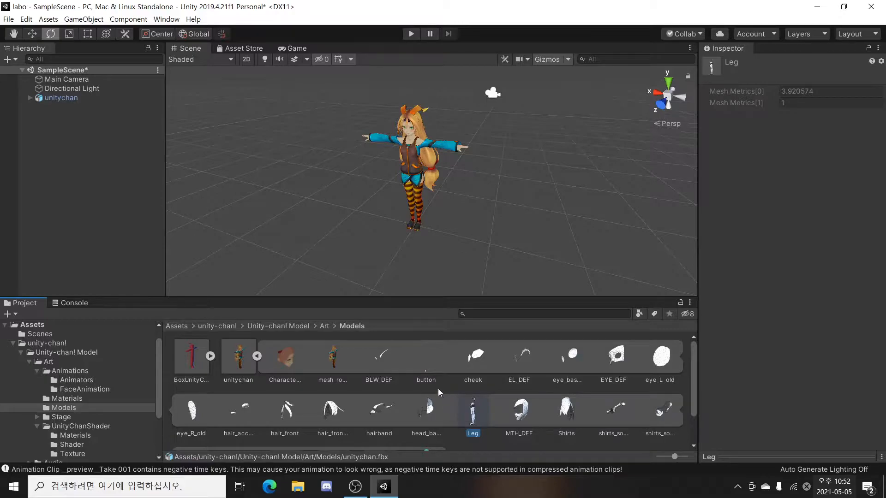
Enlarge the asset preview to examine the Leg and EYE_DEF meshes
left_click(747, 444)
left_click_drag(740, 453, 739, 312)
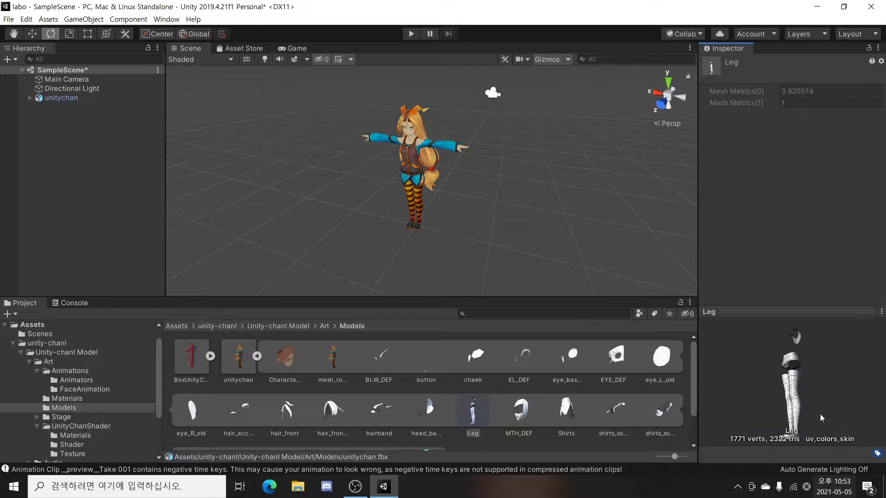
left_click(616, 356)
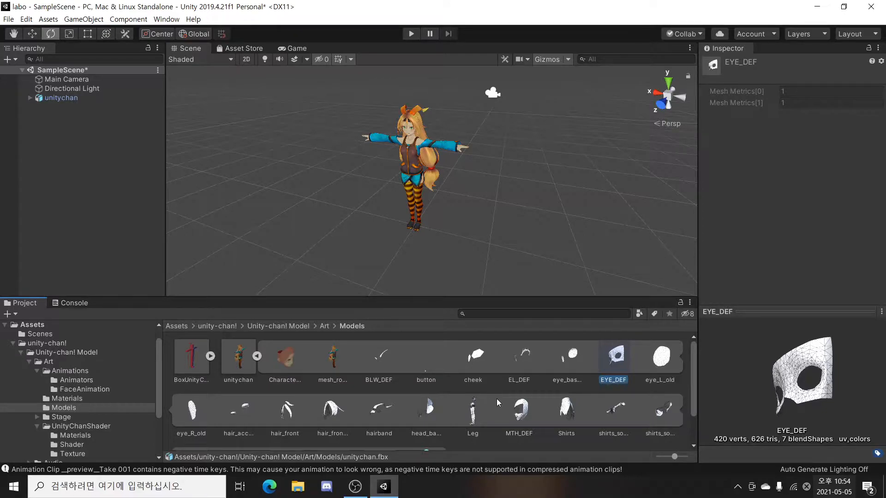
Inspect the unitychanAvatar asset and the Rig import settings of the unitychan model
scroll(461, 402, "down", 2)
left_click(424, 427)
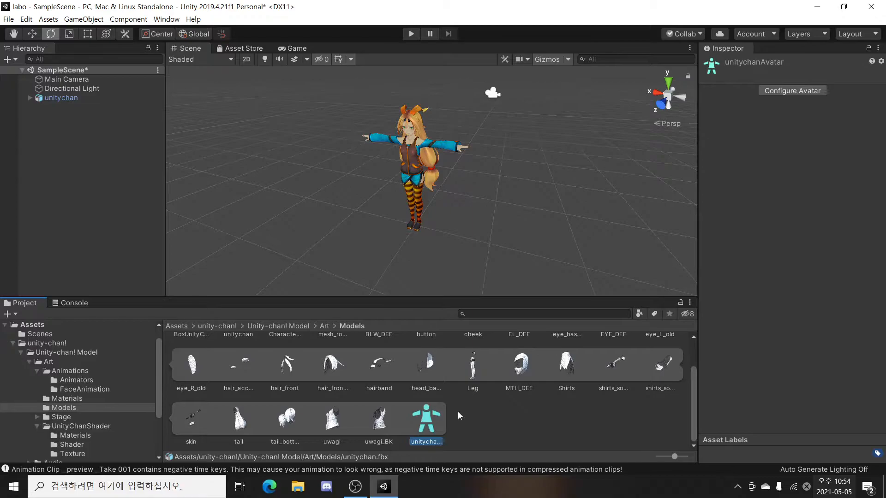
scroll(459, 410, "up", 2)
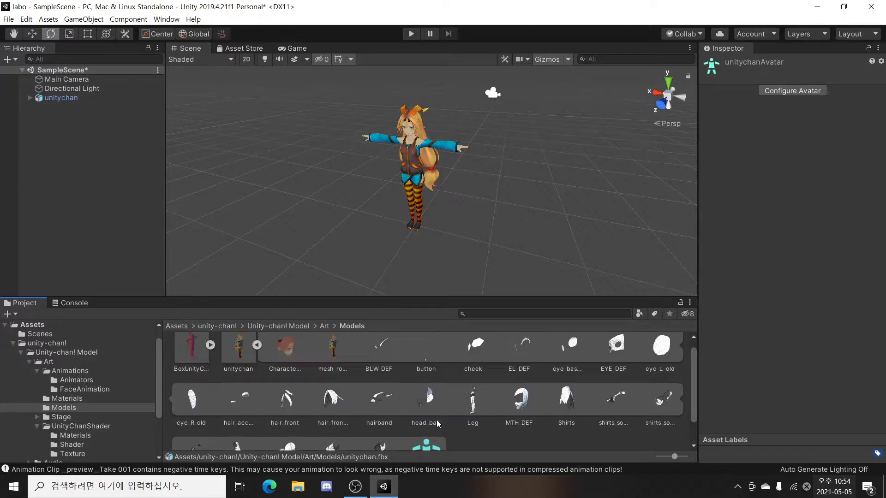
left_click(239, 355)
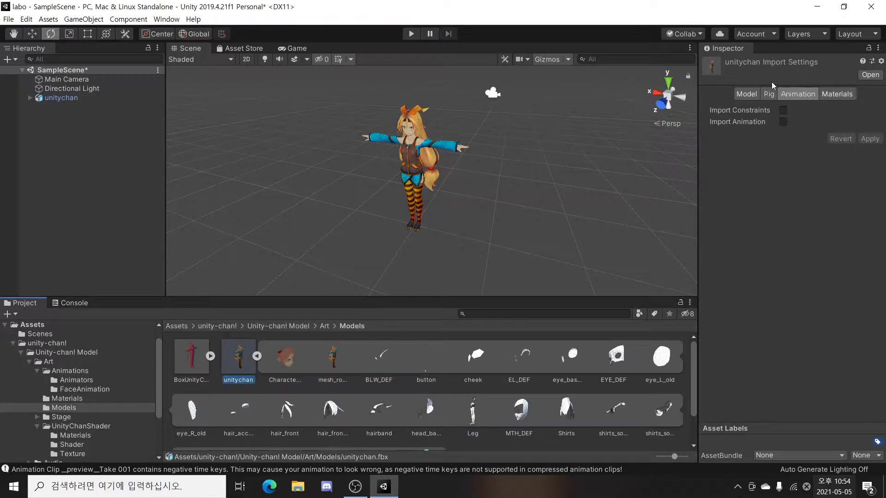
left_click(768, 94)
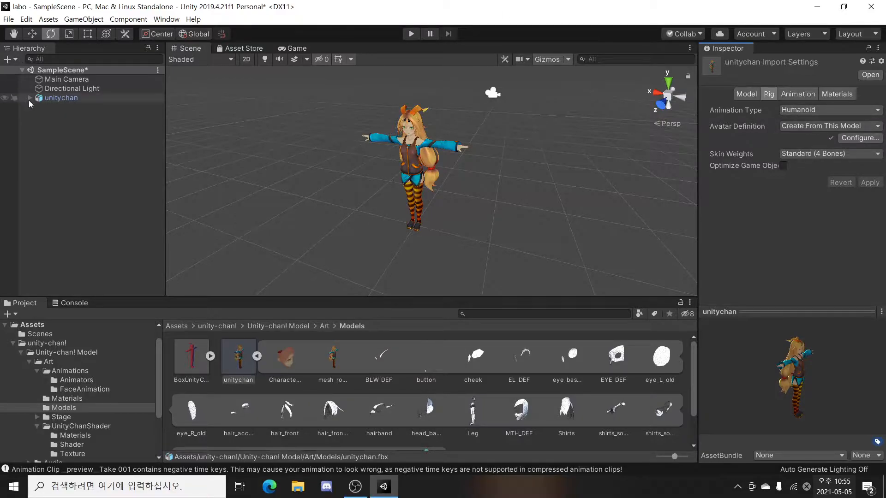
Expand the unitychan object in the scene and its Character1_Reference child
left_click(69, 99)
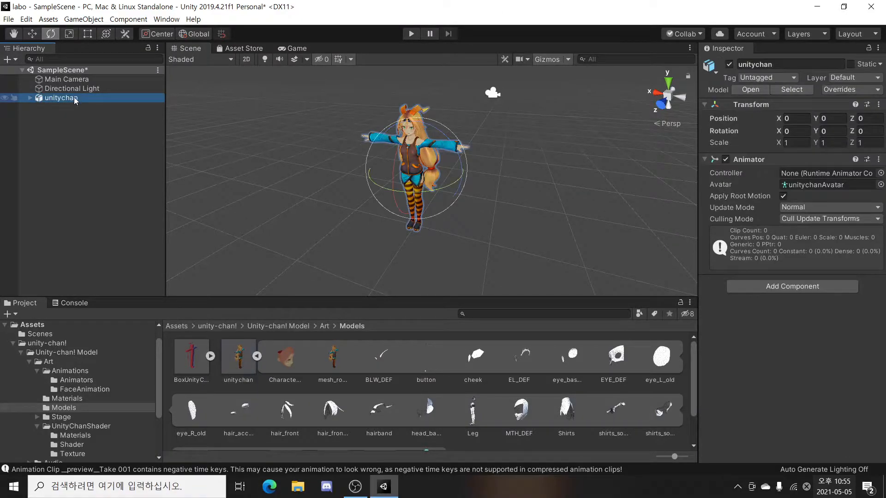
left_click(30, 98)
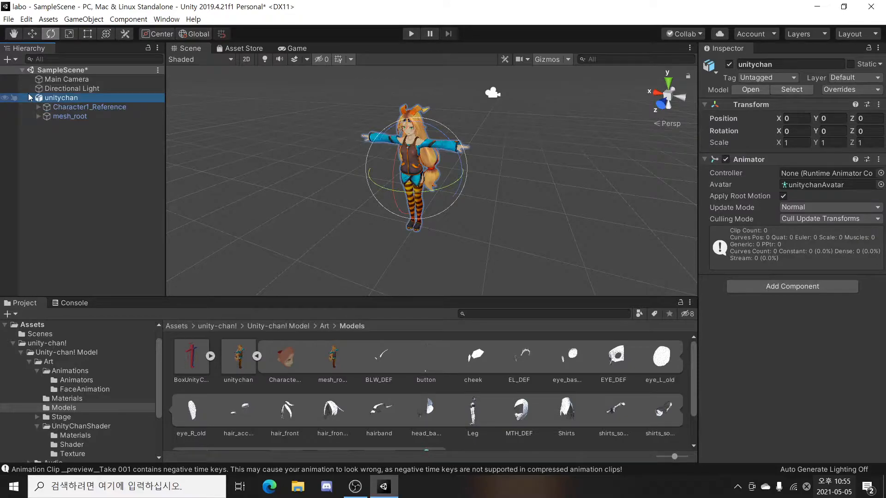
left_click(65, 110)
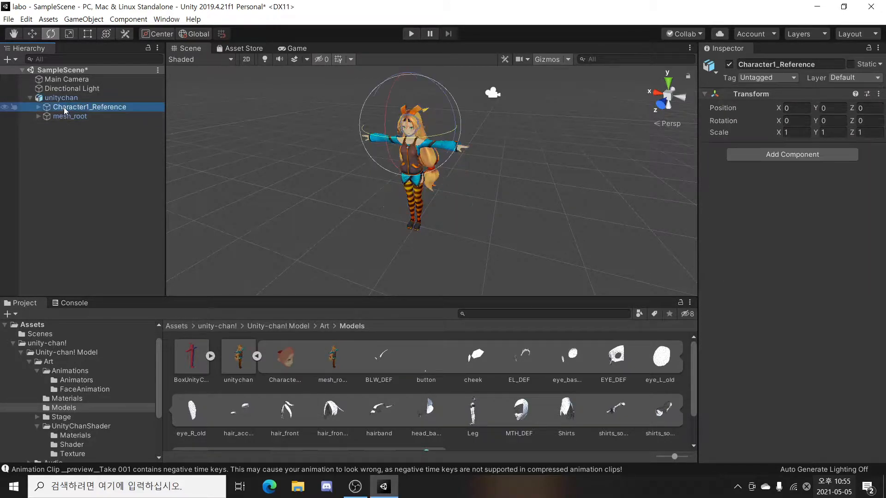
left_click(38, 107)
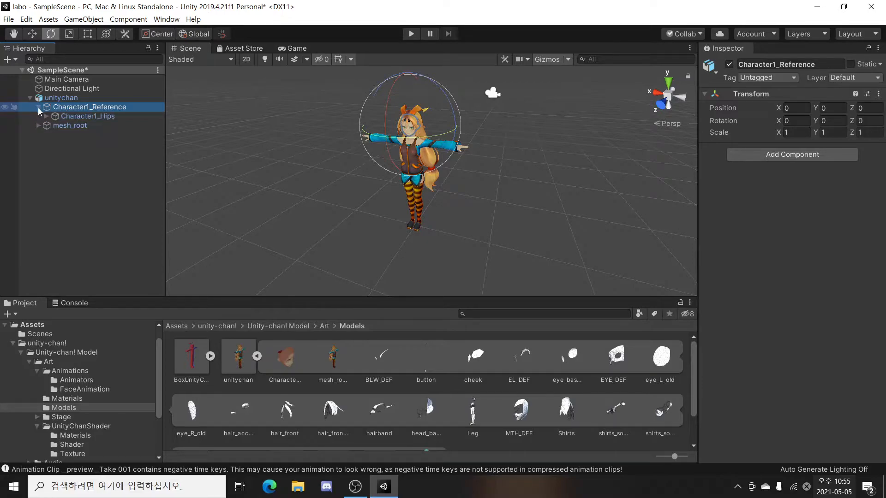
Expand the left and right leg bone chains under Character1_Hips down to the toe bones
left_click(47, 117)
left_click(56, 128)
left_click(54, 126)
left_click(62, 134)
left_click(55, 153)
left_click(74, 163)
left_click(63, 163)
left_click(70, 172)
left_click(71, 144)
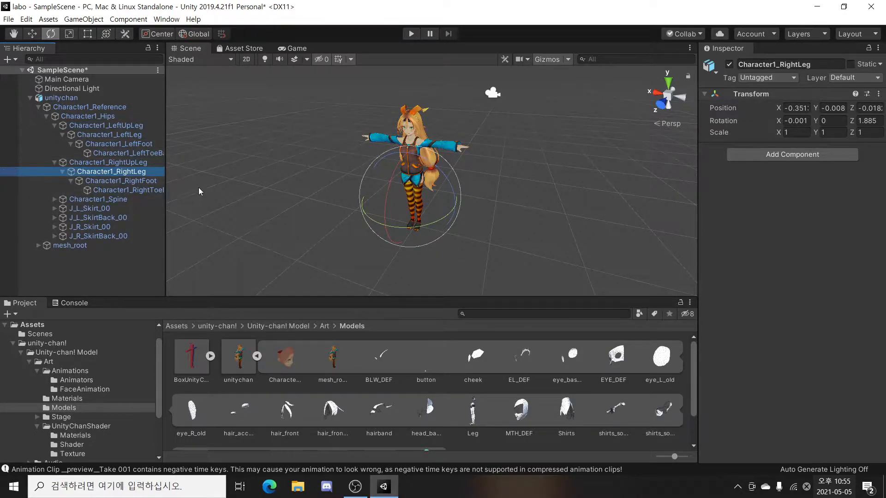
Check the pivot of each left leg bone with the Move tool, from Character1_LeftUpLeg down to Character1_LeftToeBase
right_click_drag(549, 241, 480, 239)
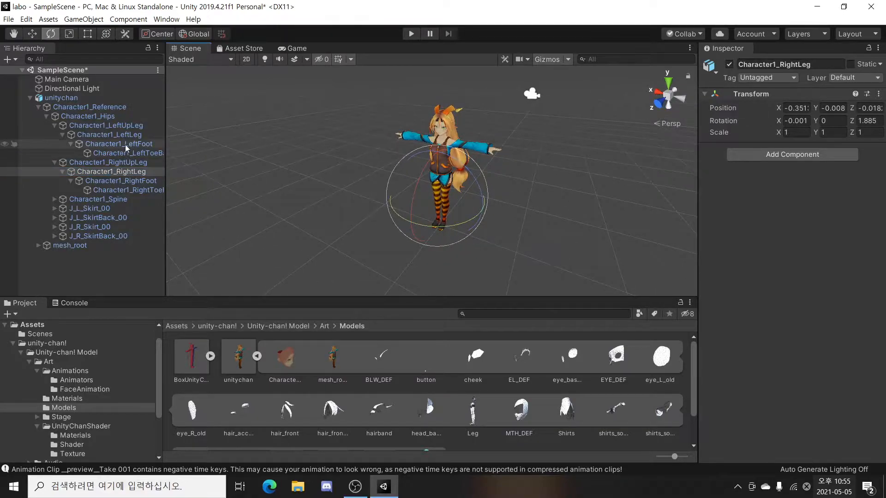
key("w")
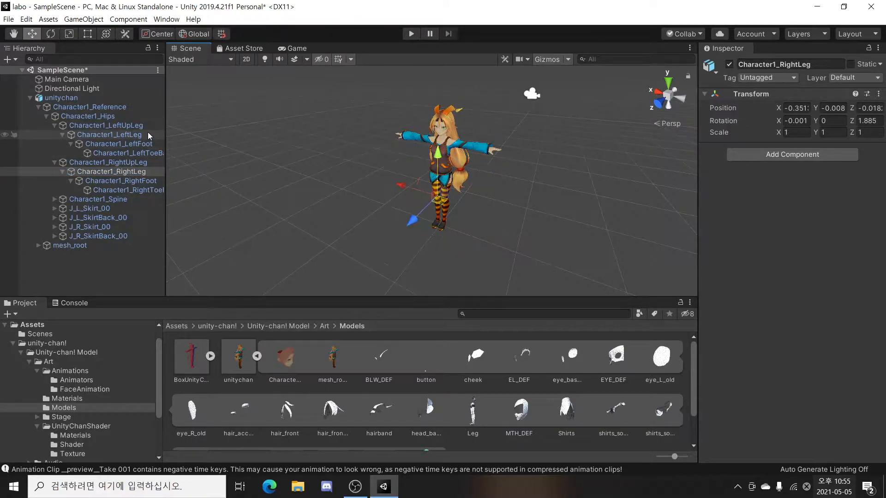
left_click(101, 125)
right_click_drag(482, 250, 503, 212)
left_click(121, 135)
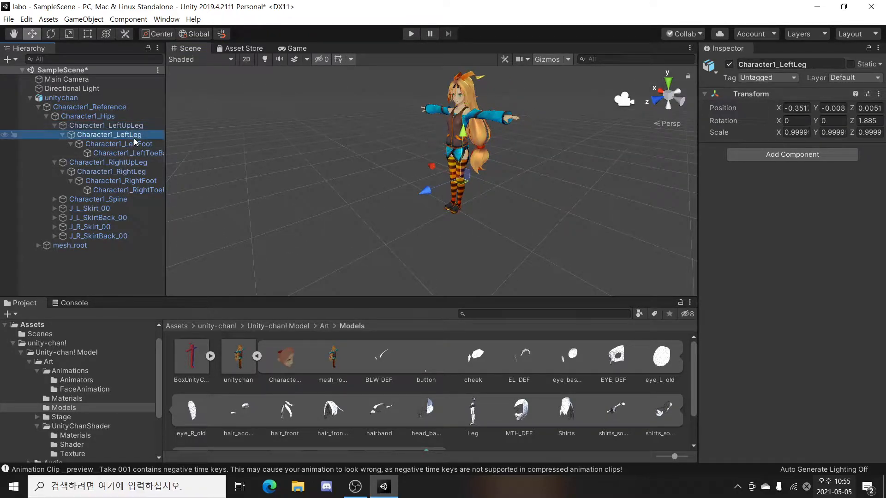
left_click(119, 144)
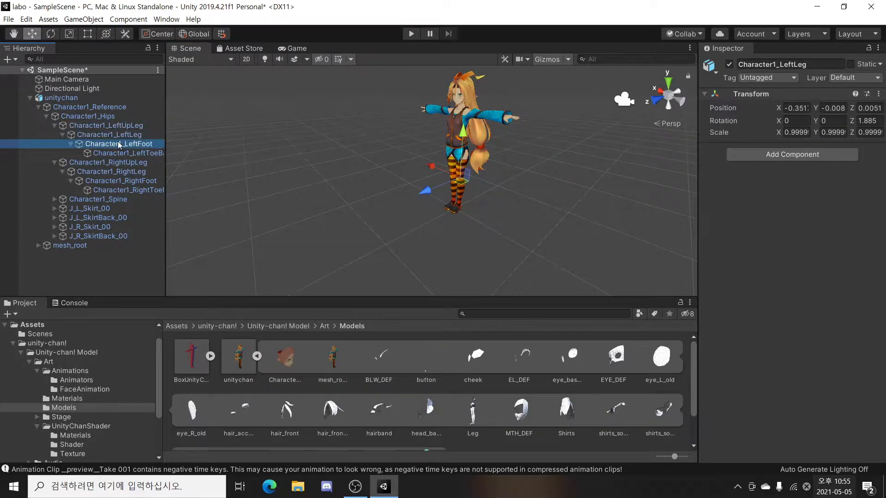
left_click(122, 153)
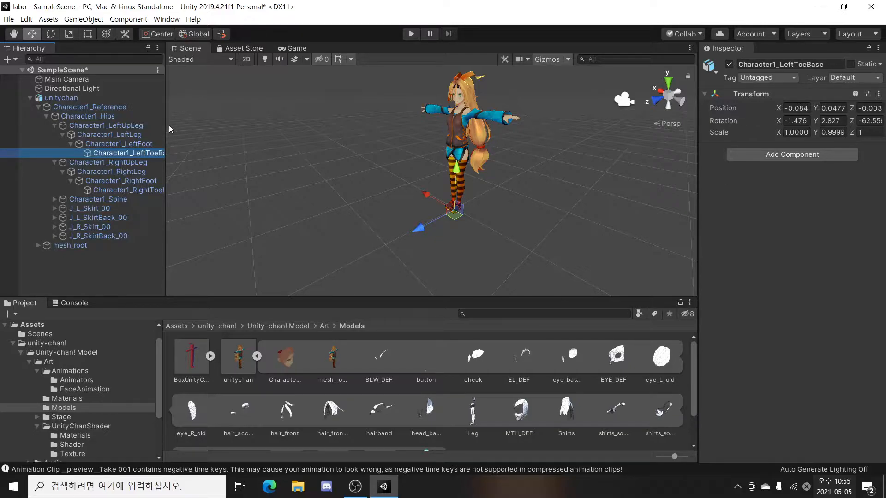
Rotate the Character1_LeftUpLeg bone to raise the left thigh forward to roughly horizontal
left_click(143, 126)
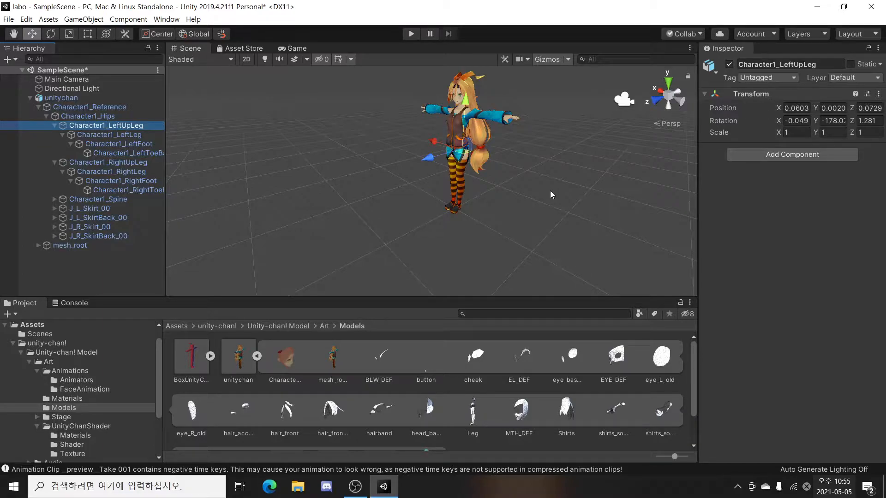
right_click_drag(494, 184, 439, 193)
middle_click_drag(621, 215, 450, 201)
key("e")
left_click_drag(450, 119, 462, 110)
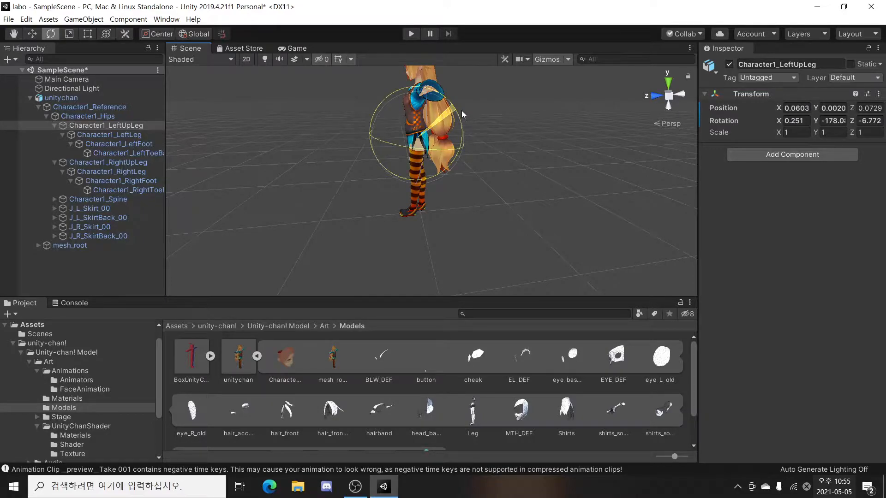
left_click_drag(461, 110, 438, 252)
Rotate the Character1_LeftLeg bone to about 81 degrees in Z, bending the knee so the shin points down
left_click(367, 156)
left_click_drag(370, 157, 284, 241)
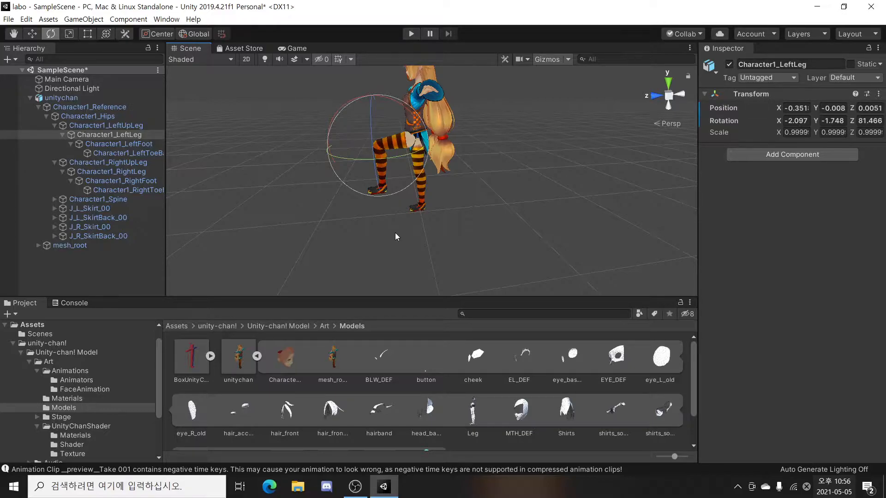
left_click_drag(399, 222, 469, 236, "alt")
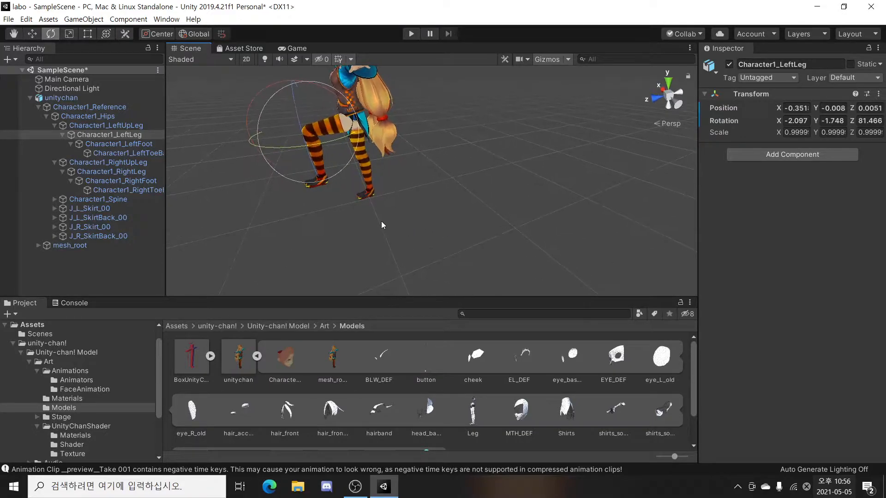
middle_click_drag(381, 221, 513, 250)
left_click_drag(434, 241, 558, 262, "alt")
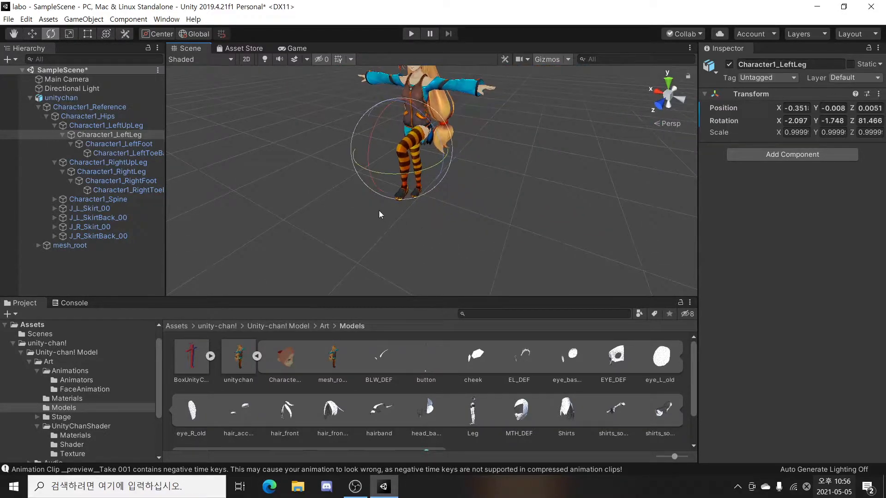
middle_click_drag(363, 208, 426, 228)
left_click_drag(426, 228, 411, 234, "alt")
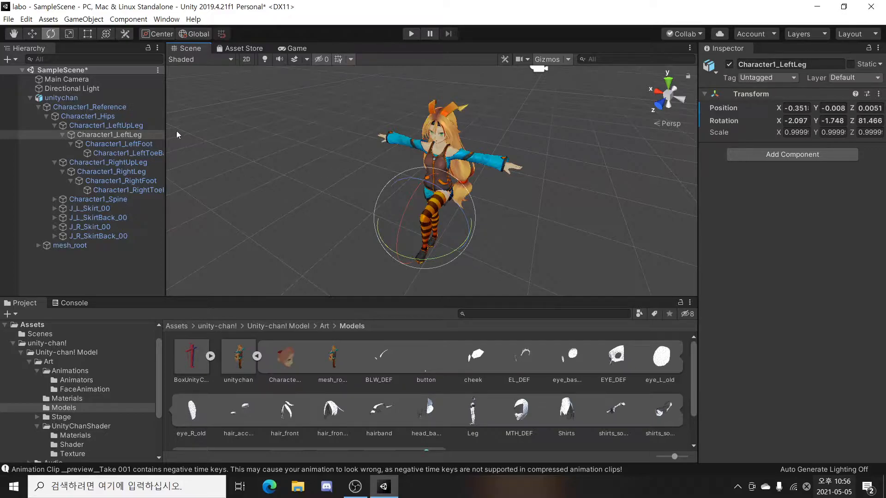
Inspect the mesh_root object, the unitychan model's rig import settings and the unitychanAvatar asset in the Models folder
left_click(317, 359)
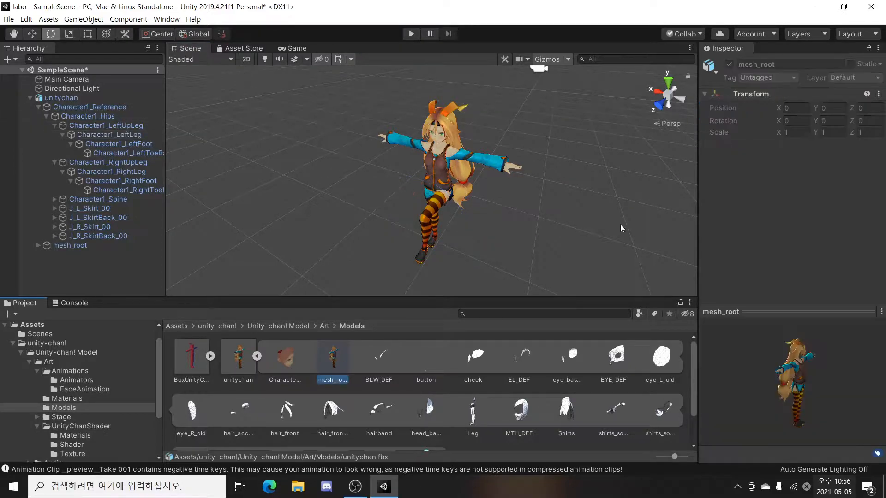
left_click(302, 356)
left_click(332, 357)
left_click(238, 356)
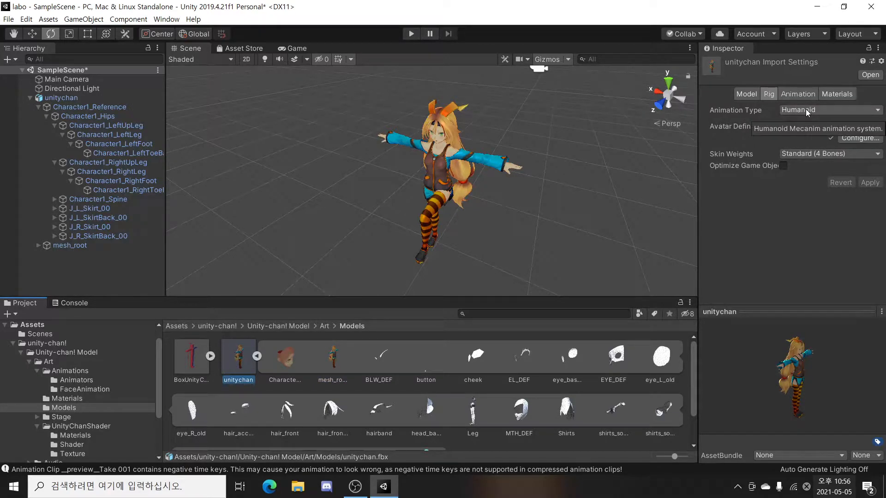
scroll(460, 382, "down", 2)
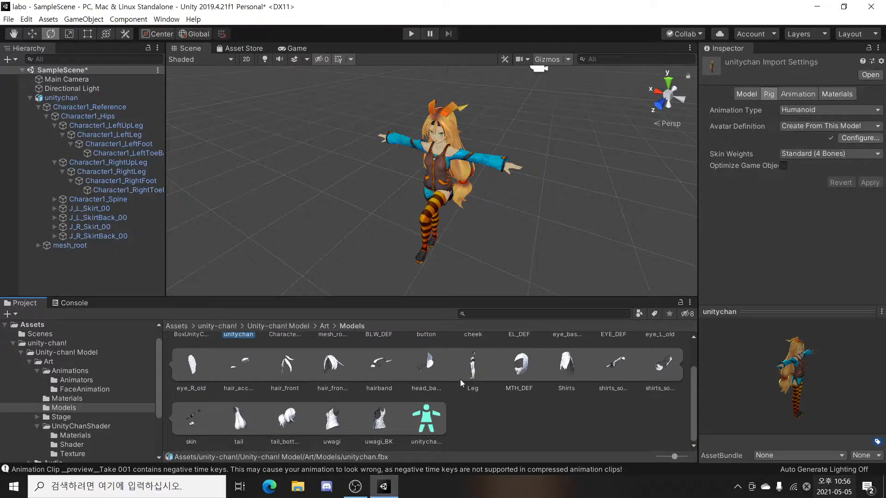
left_click(428, 419)
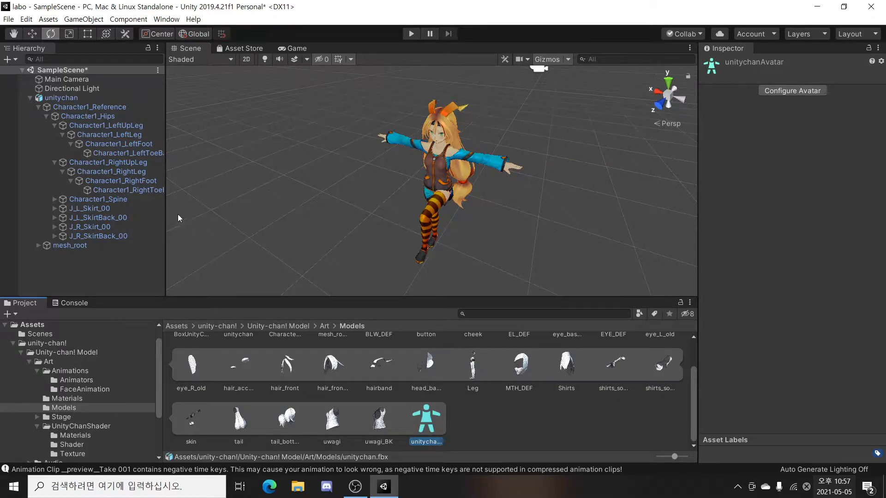
Open the unitychanAvatar configuration without saving the scene and locate the bones mapped to the left shoulder, upper arm, lower arm and hand
left_click(790, 90)
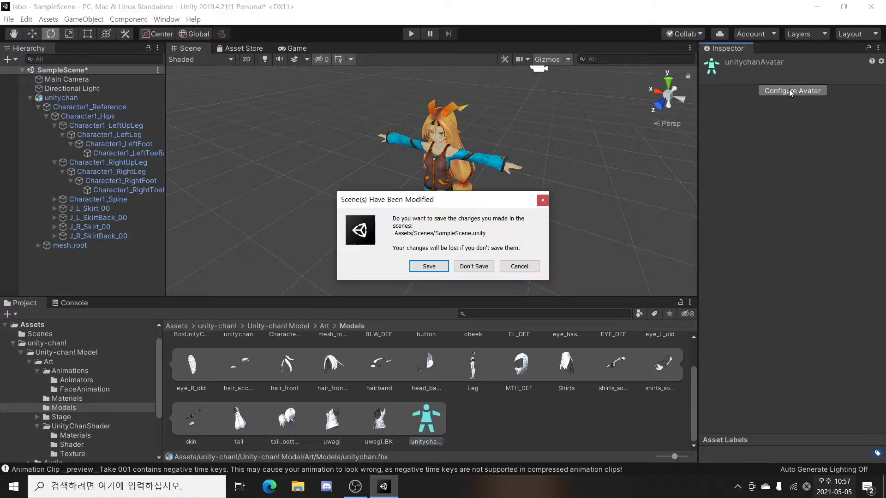
left_click(475, 265)
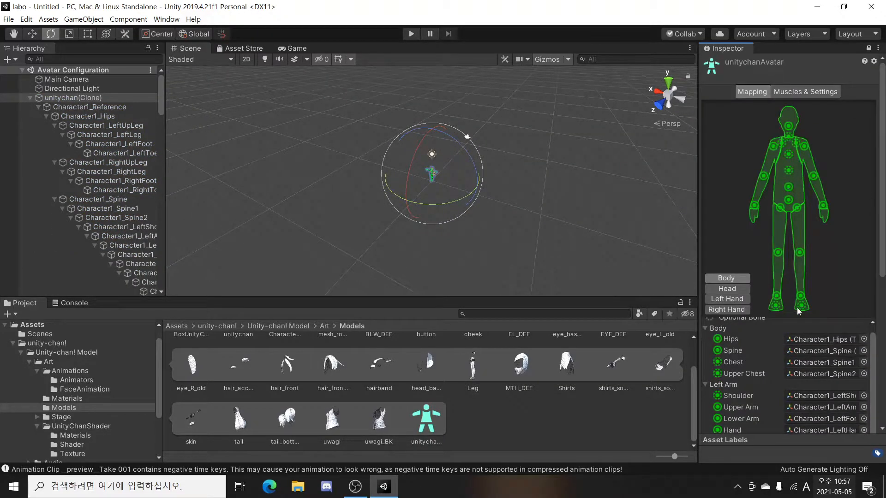
left_click(826, 372)
left_click(818, 395)
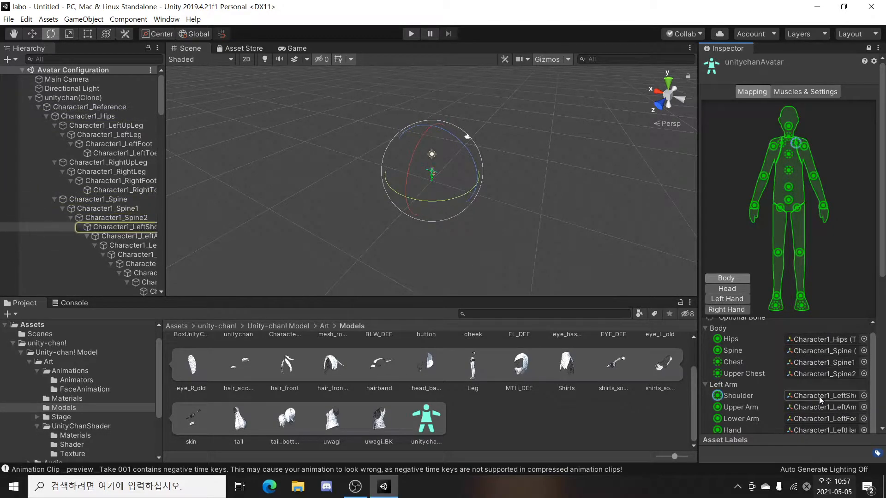
left_click(821, 408)
left_click(824, 419)
left_click(824, 428)
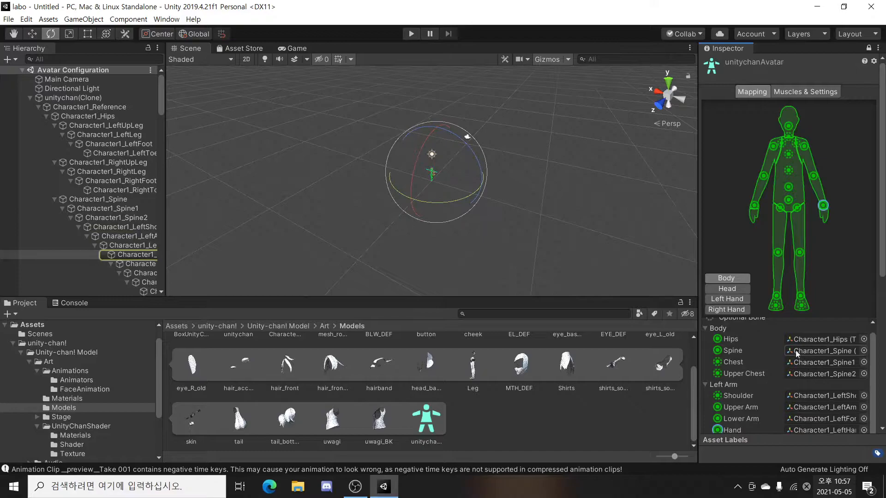
Review the remaining body, arm and leg bone mappings and close the avatar configuration
scroll(874, 267, "down", 10)
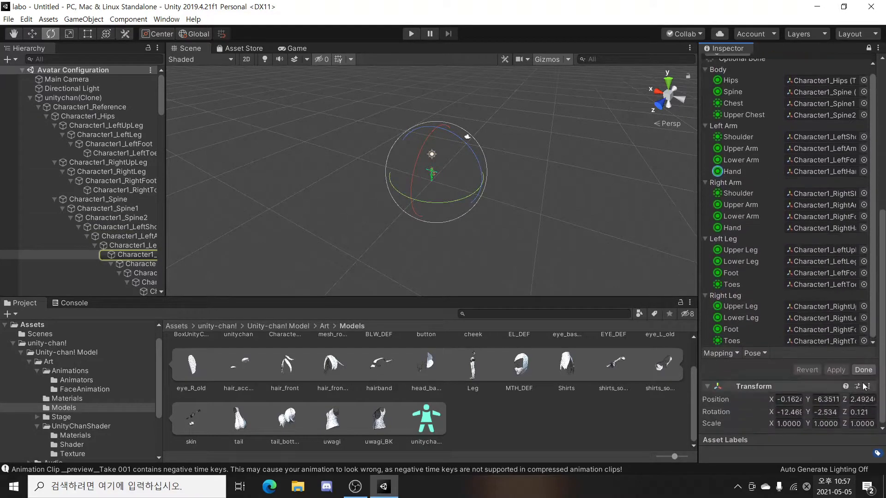
left_click(863, 372)
left_click(431, 429)
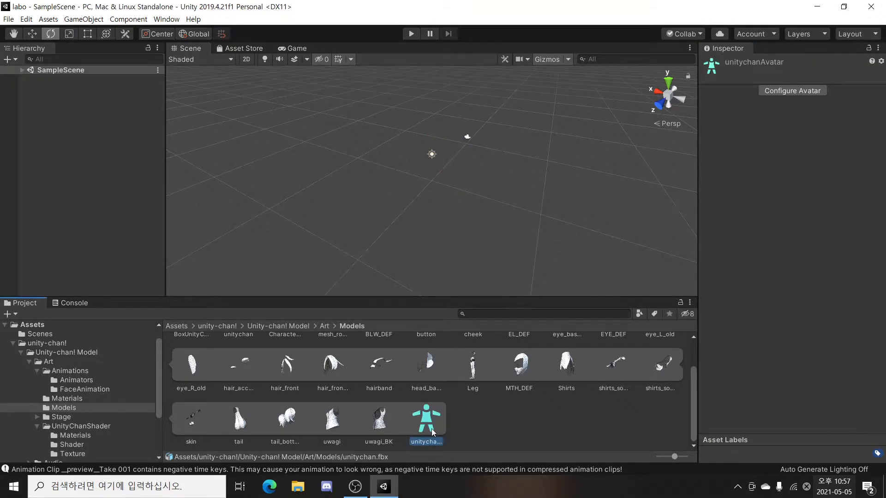
scroll(490, 423, "up", 1)
scroll(490, 423, "down", 1)
Create an Avatar Mask in the Models folder with its default name and expand its Humanoid settings
right_click(505, 423)
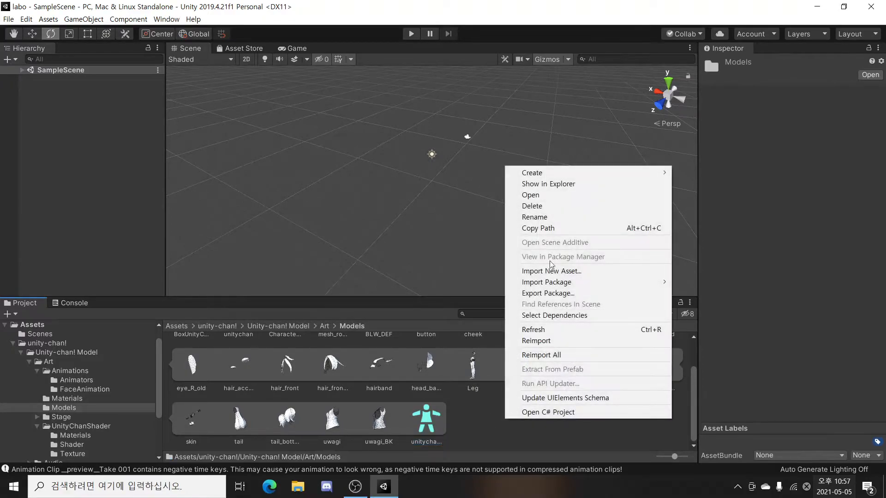
mouse_move(559, 170)
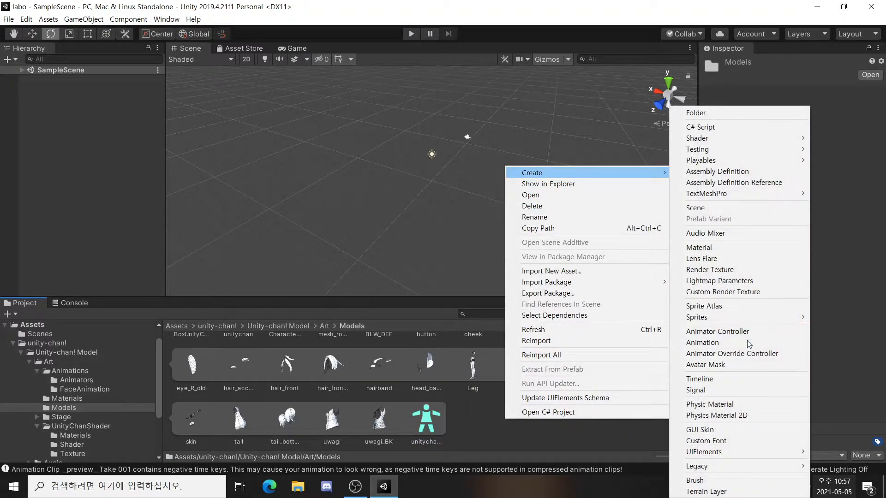
left_click(732, 363)
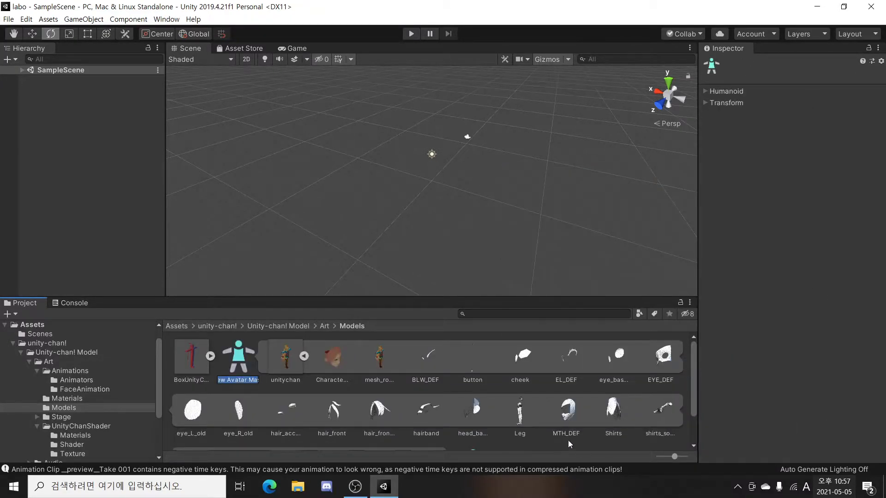
left_click(242, 360)
left_click(741, 93)
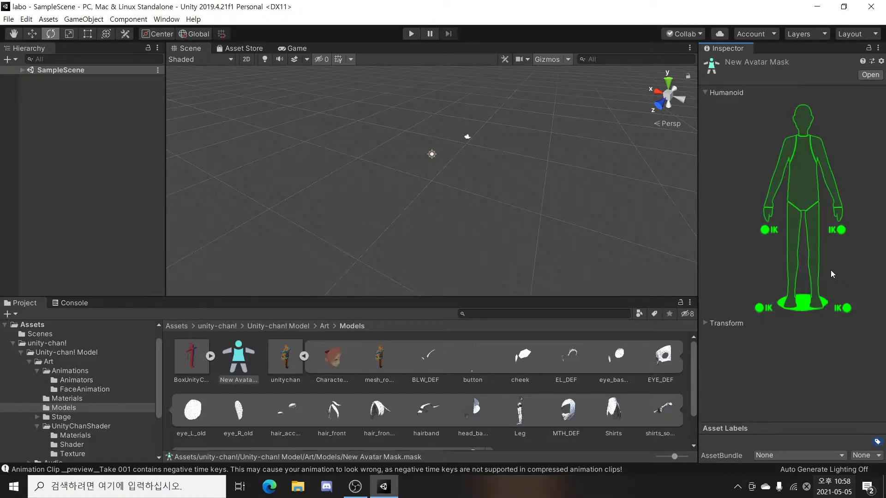
Exclude both legs, the ground root and both foot IK targets from the avatar mask
left_click(814, 263)
left_click(798, 260)
left_click(805, 301)
left_click(840, 308)
left_click(766, 308)
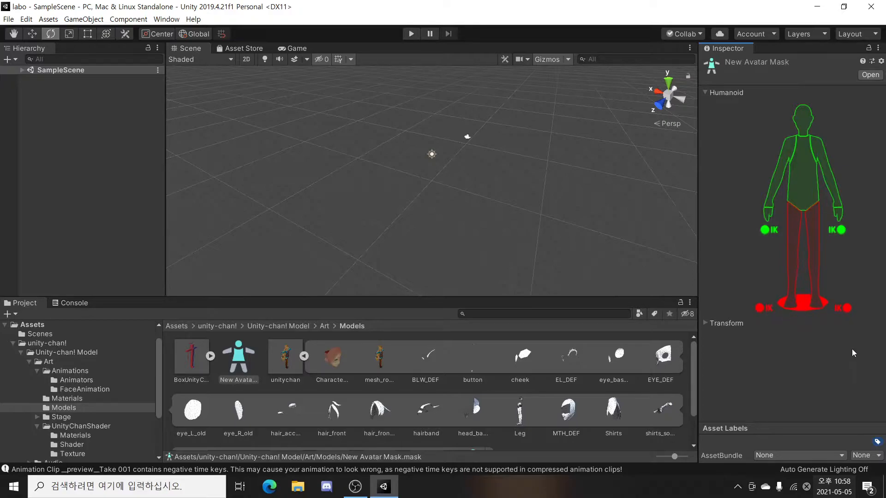
View the mask's Transform skeleton options without choosing an avatar, and delete the New Avatar Mask asset
left_click(729, 324)
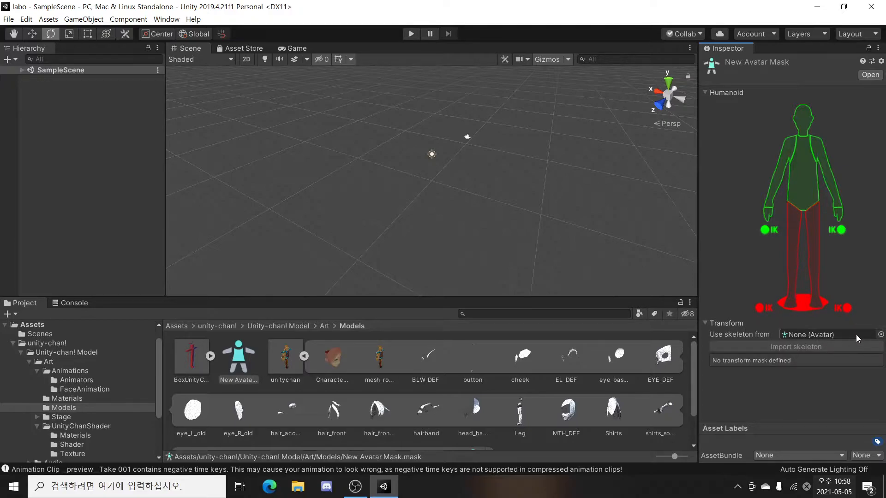
left_click(881, 334)
left_click(500, 57)
left_click(236, 357)
key("Delete")
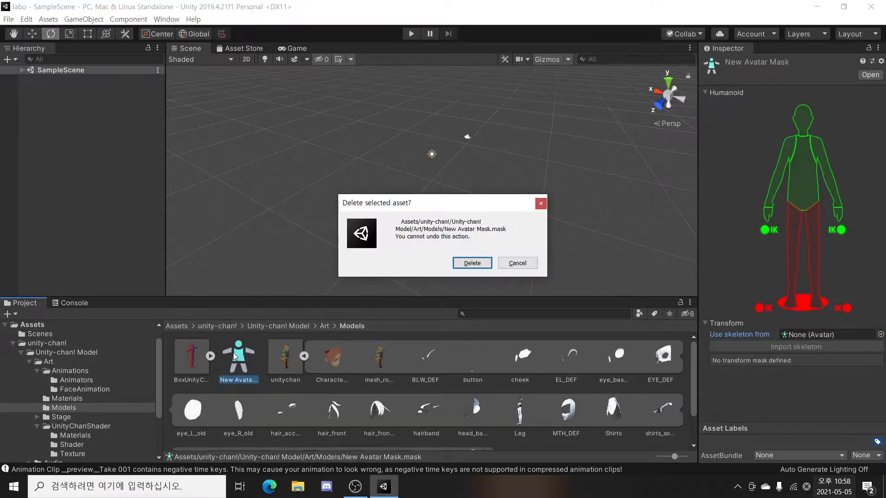
left_click(469, 264)
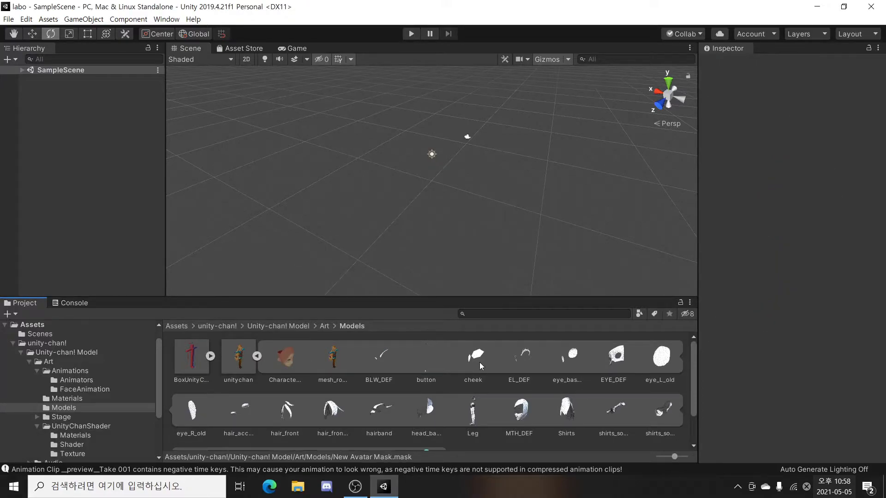
Add the unitychan model to SampleScene, frame it in the Scene view and expand its child objects
left_click(22, 70)
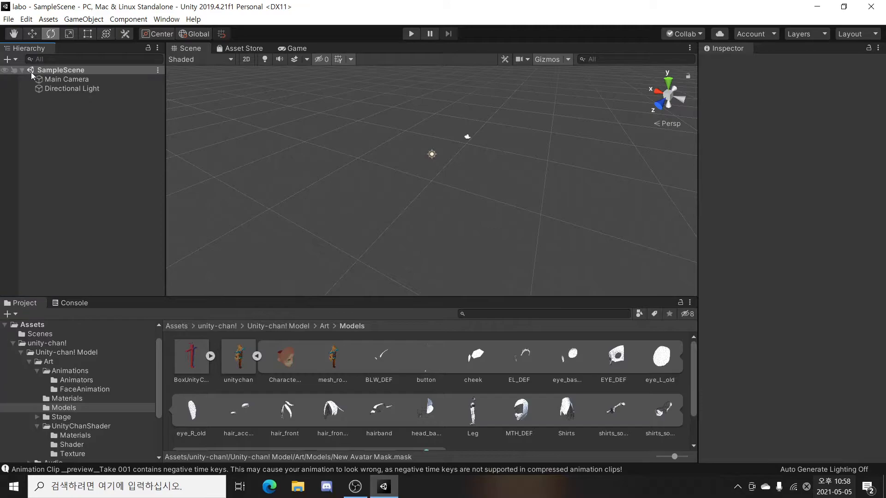
left_click_drag(239, 358, 88, 145)
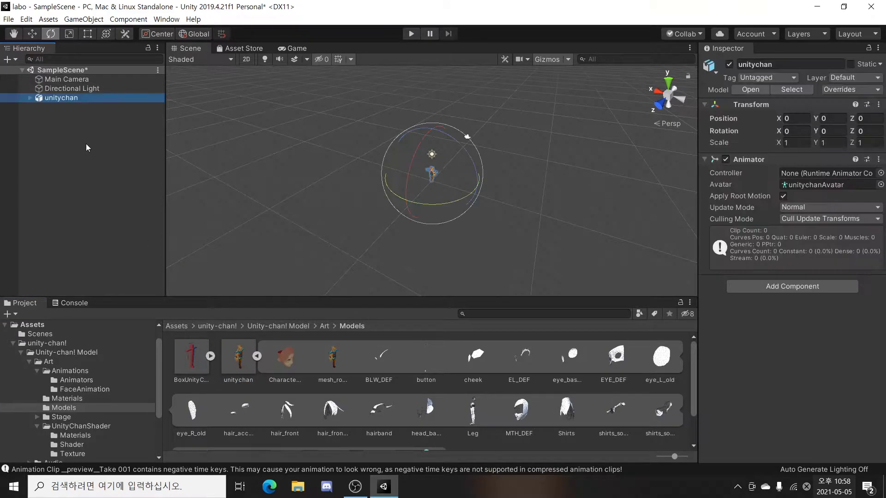
left_click(43, 98)
double_click(42, 98)
left_click(30, 98)
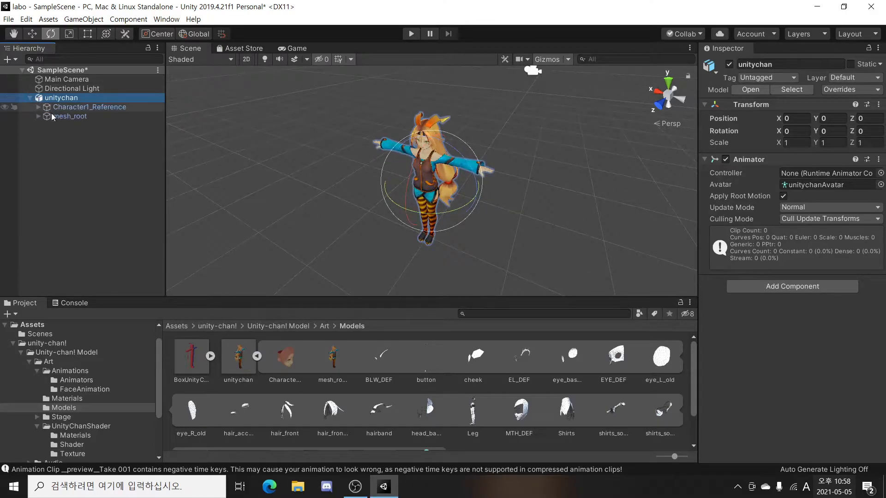
Expand mesh_root to view its Leg mesh on the character, and compare mesh_root with Character1_Reference
left_click(50, 115)
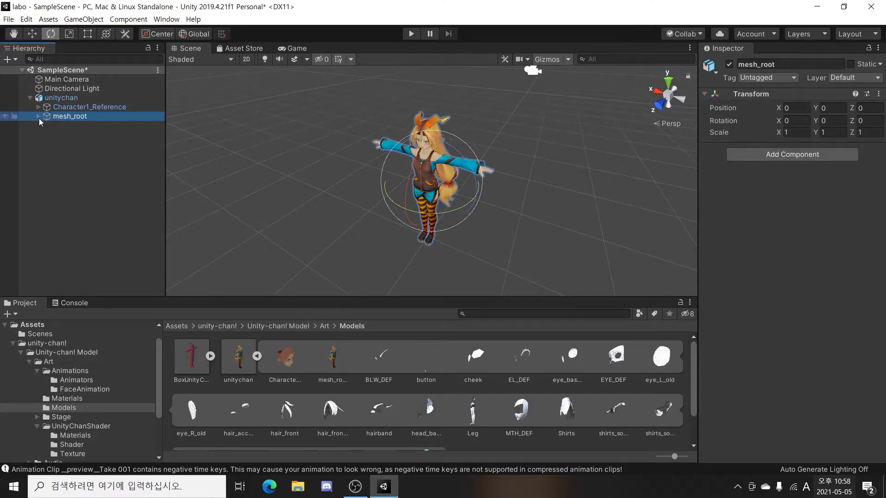
left_click(39, 117)
left_click(74, 181)
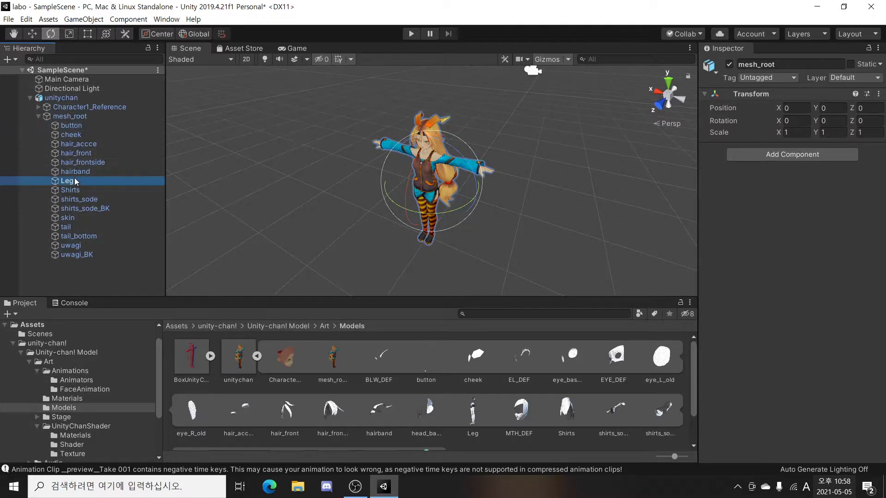
middle_click_drag(482, 240, 482, 227)
right_click_drag(483, 259, 491, 188)
middle_click_drag(507, 241, 512, 234)
key("e")
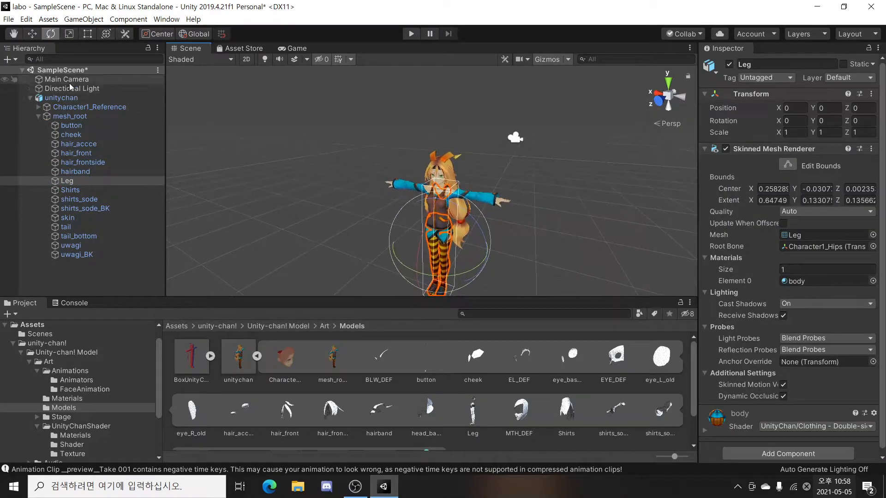
left_click(68, 109)
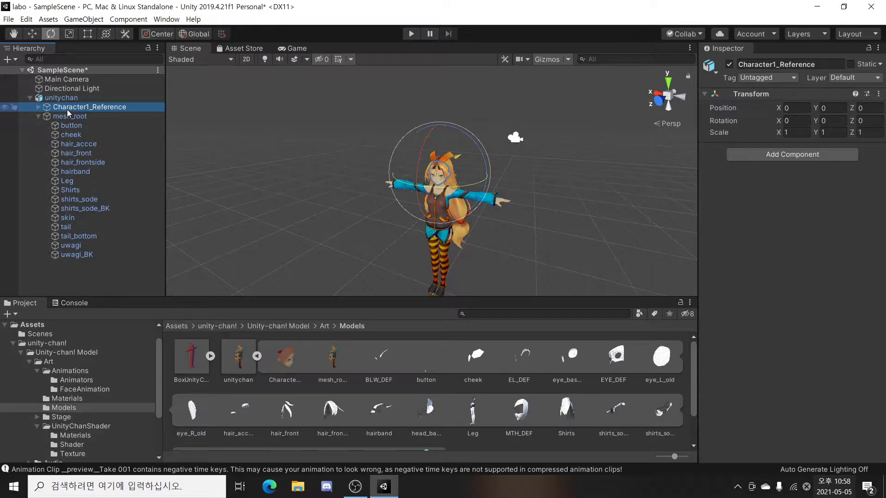
left_click(70, 117)
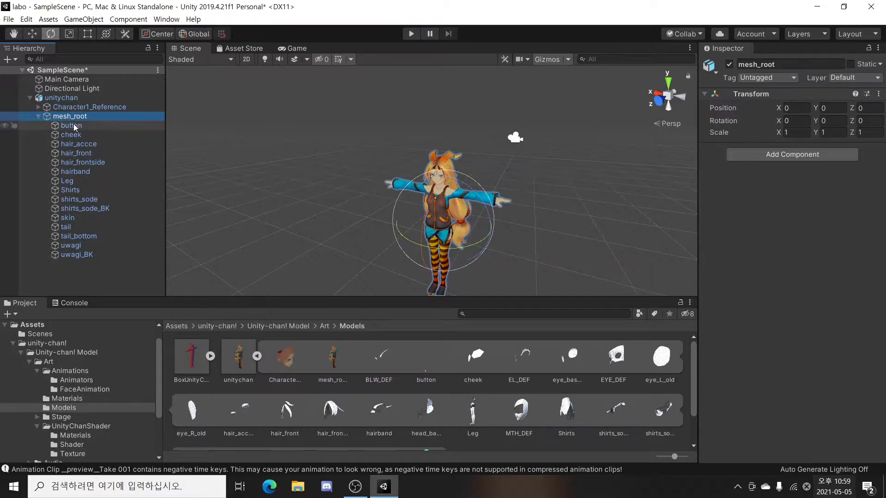
Examine the Leg object's Skinned Mesh Renderer, including its Root Bone, and locate its mesh and body material in the project
left_click(76, 181)
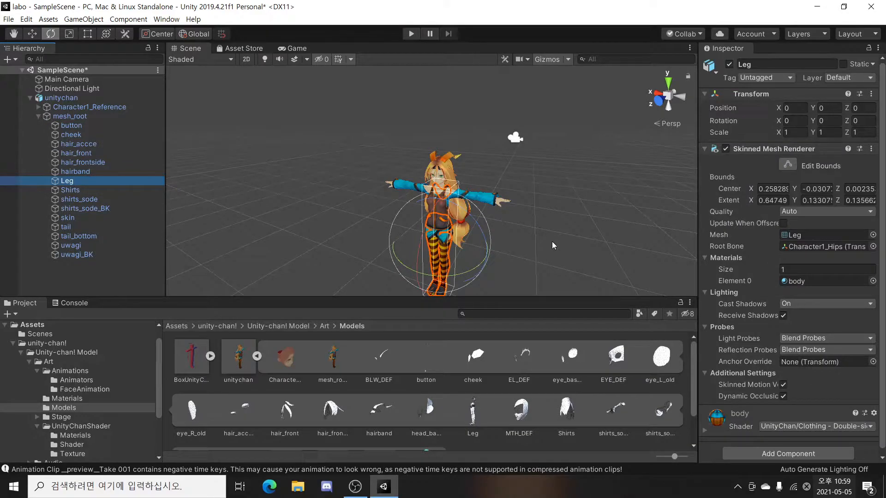
scroll(554, 247, "down", 1)
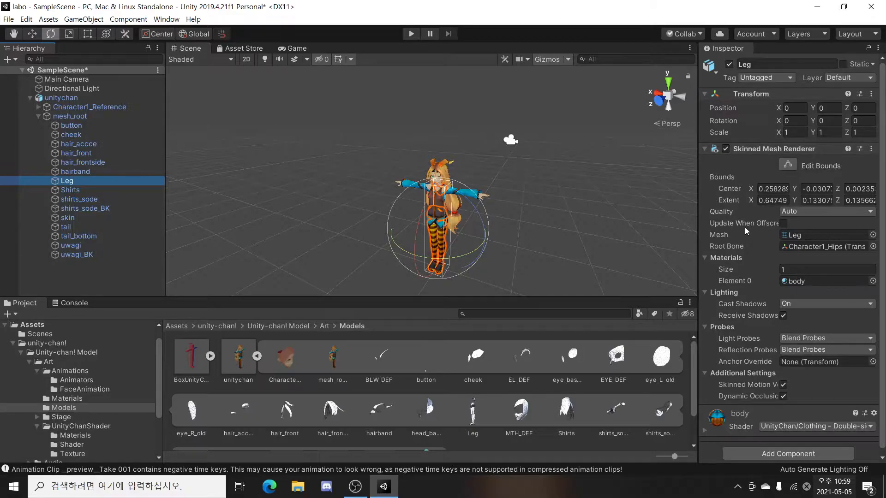
mouse_move(745, 227)
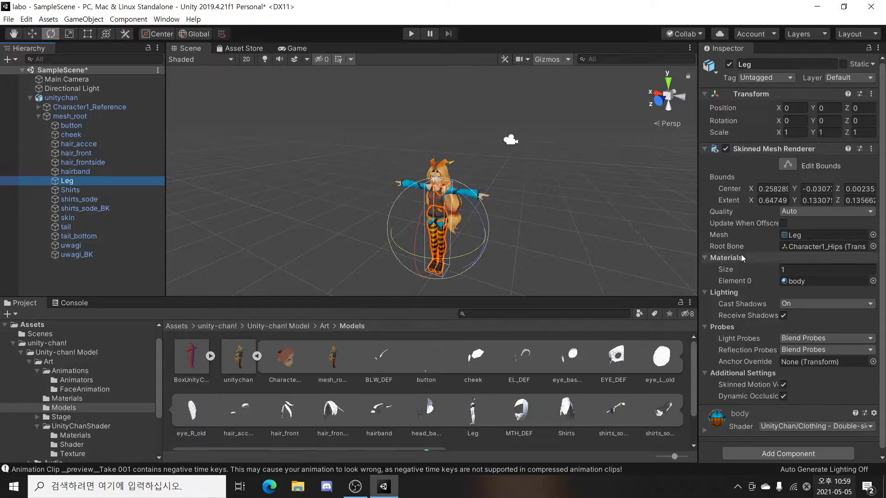
left_click(743, 249)
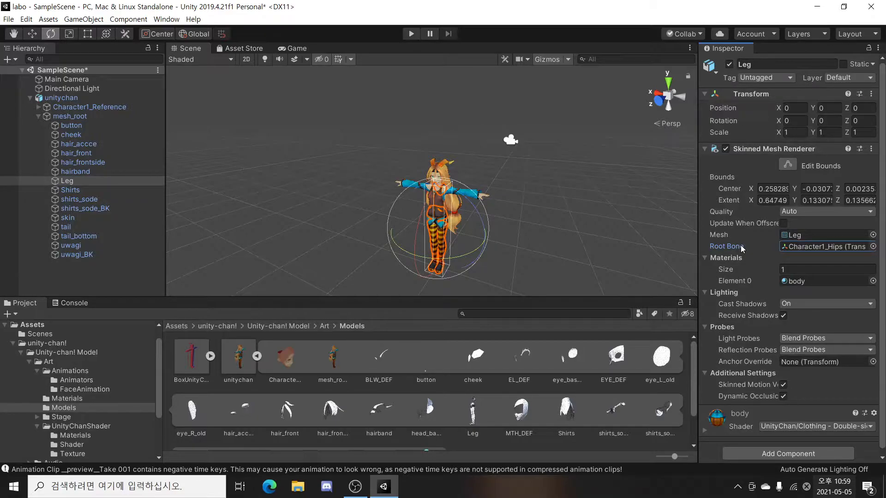
left_click(788, 237)
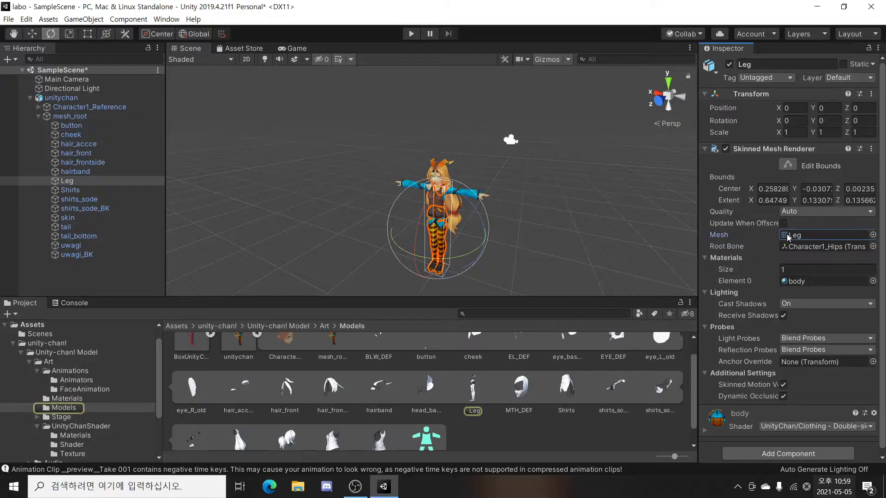
left_click(813, 282)
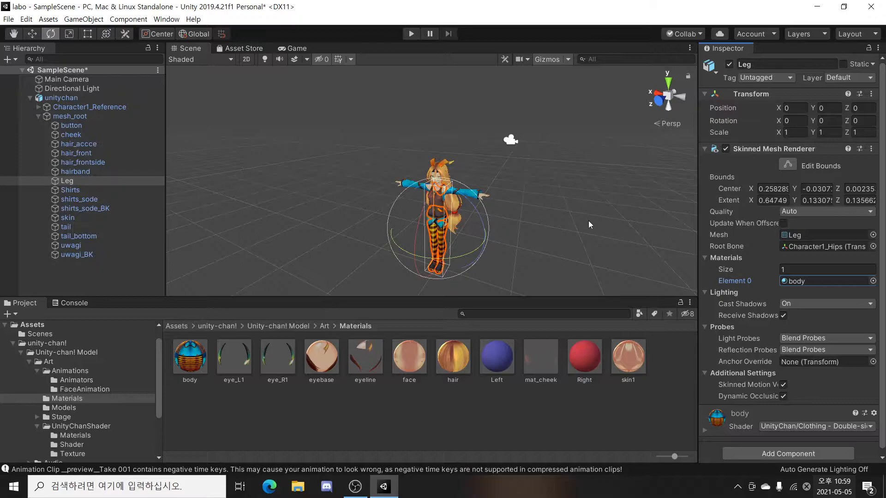
Create an empty GameObject at the scene's root level and add a Skinned Mesh Renderer component to it
left_click(119, 276)
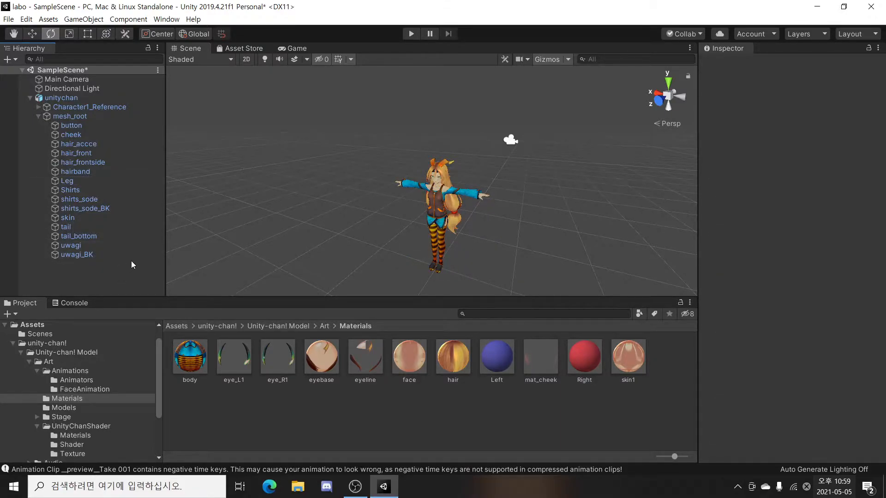
key("ctrl+shift+n")
left_click(778, 154)
type("skin")
key("Return")
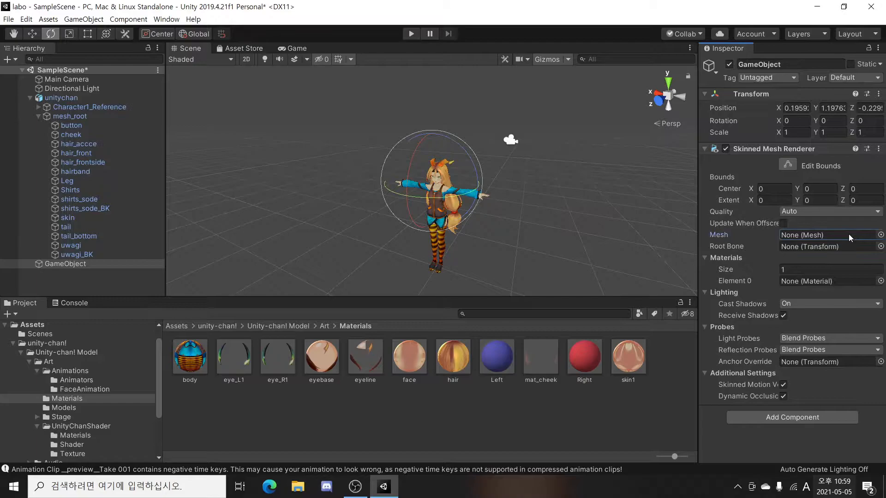
Assign the BLW_DEF mesh to the new GameObject's Skinned Mesh Renderer and frame the object in the Scene view
left_click(881, 235)
scroll(417, 139, "down", 3)
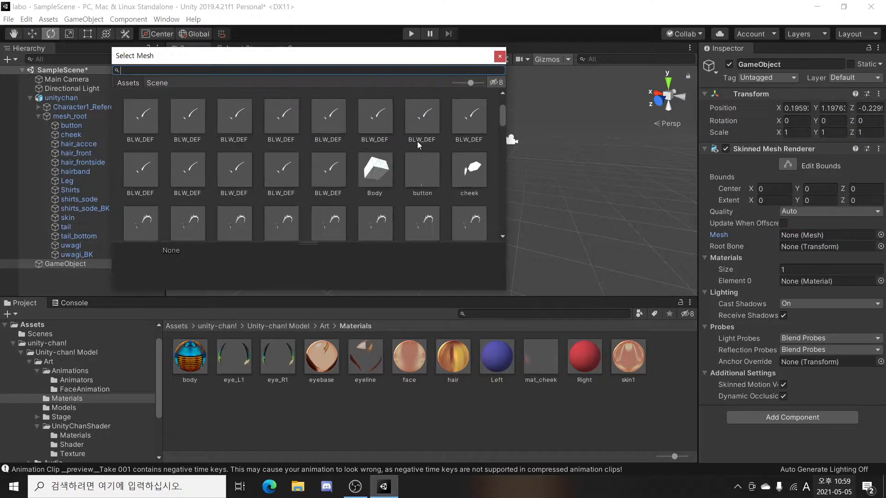
scroll(412, 161, "up", 3)
left_click(328, 113)
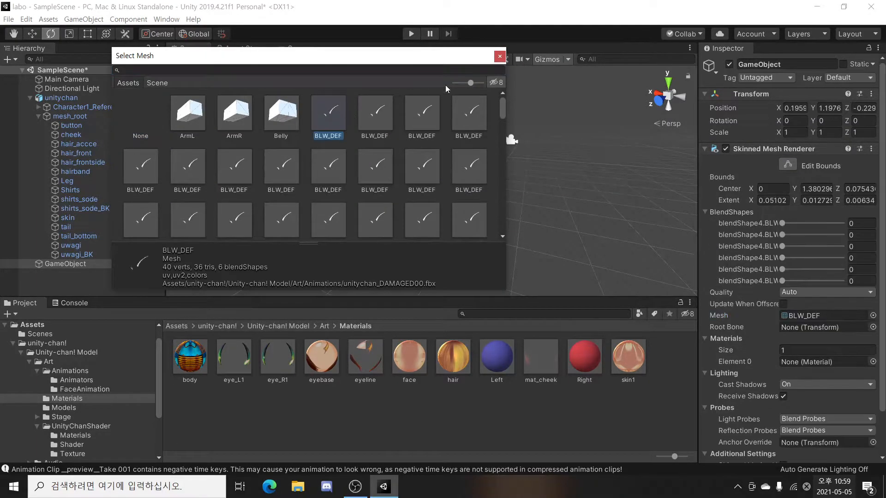
double_click(331, 121)
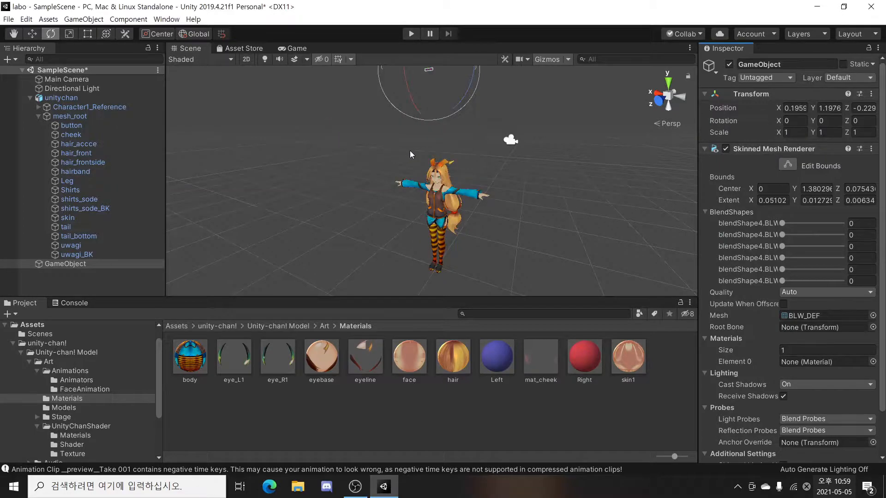
left_click(705, 211)
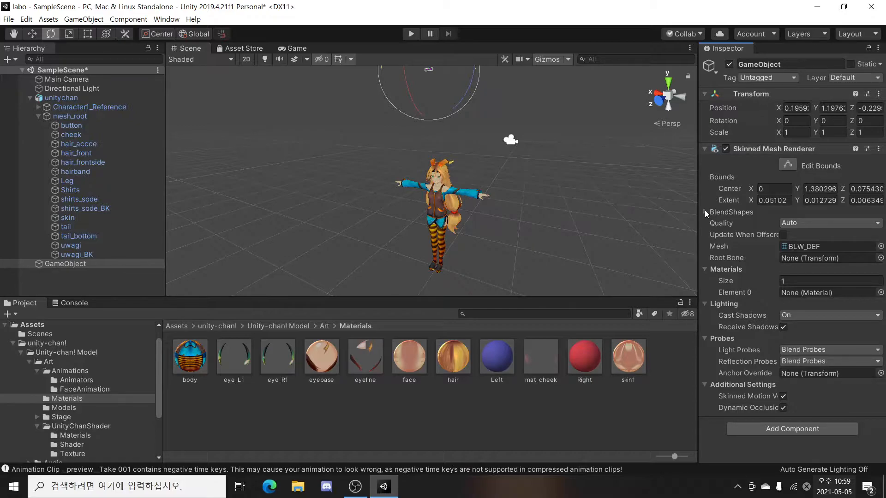
left_click(705, 210)
left_click(101, 264)
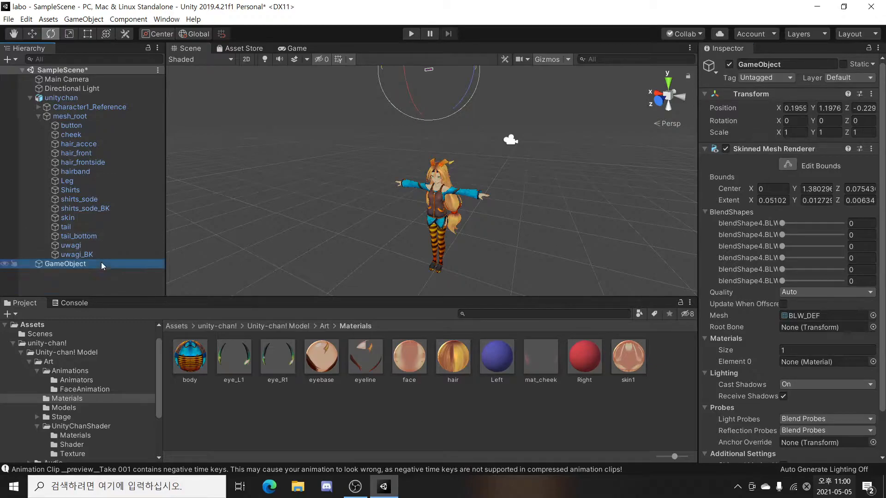
double_click(101, 263)
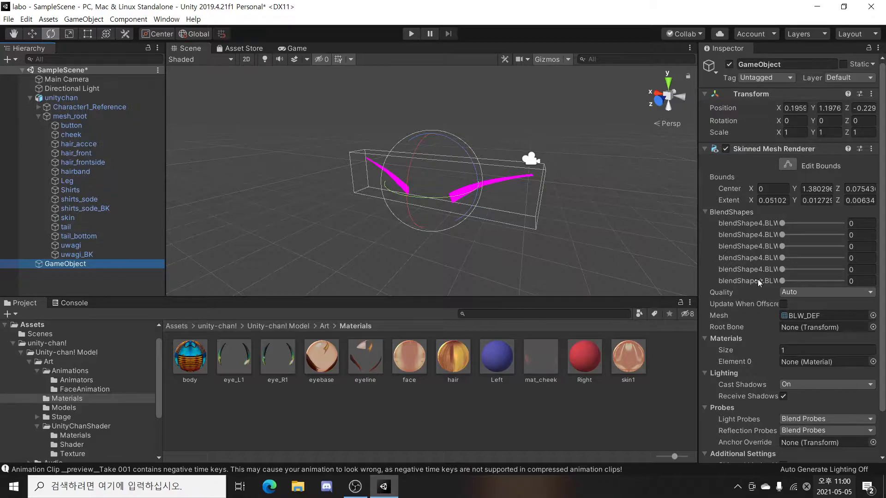
Test the third blend shape of the BLW_DEF mesh at 100 and 50, and return it to 0
left_click_drag(782, 223, 859, 243)
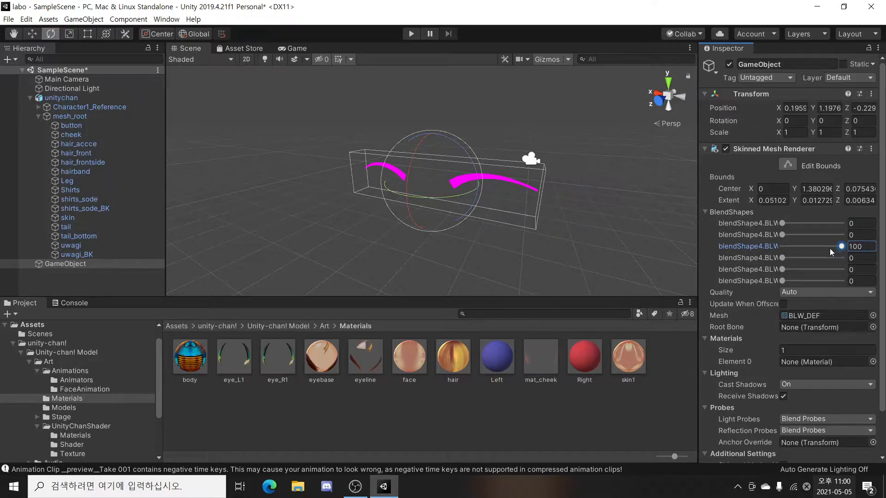
left_click_drag(842, 247, 813, 250)
left_click(871, 248)
type("50")
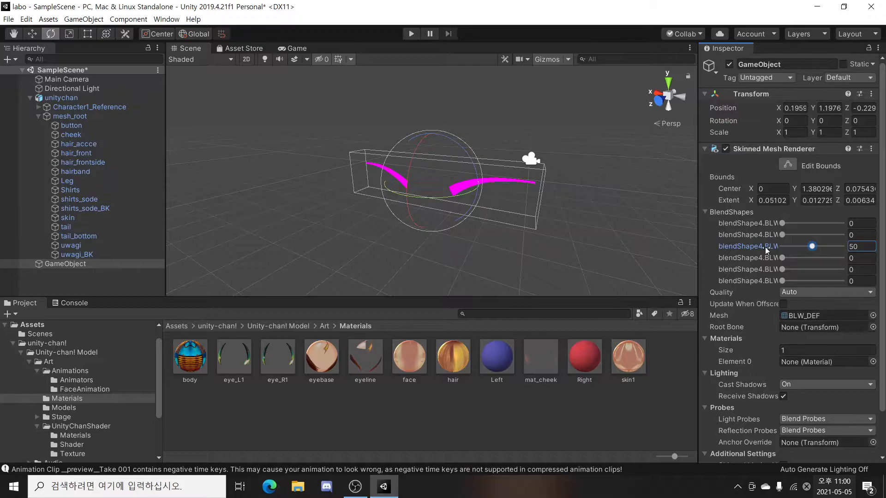
left_click_drag(811, 246, 780, 247)
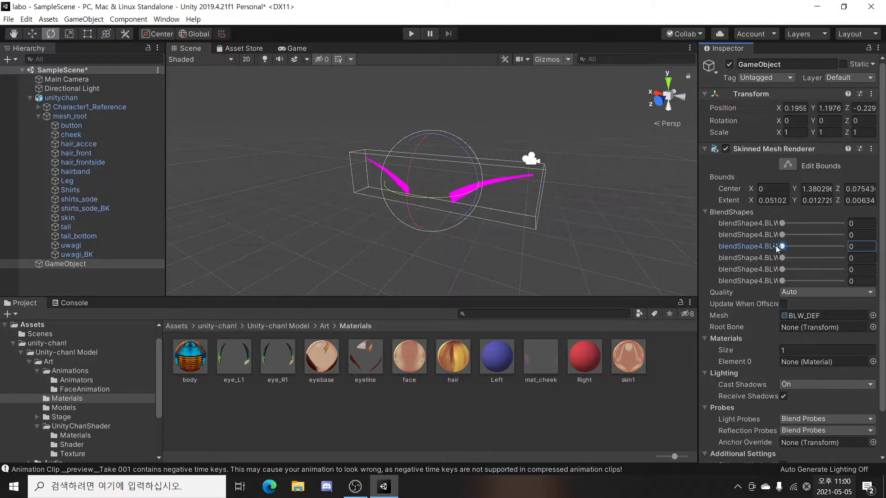
left_click(707, 212)
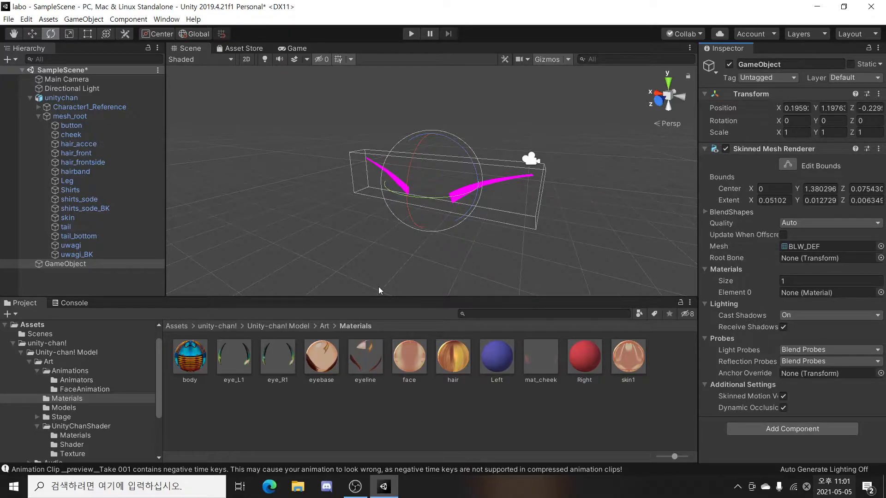
Apply the body material from the UnityChanShader Materials folder to the GameObject
left_click(324, 326)
double_click(362, 358)
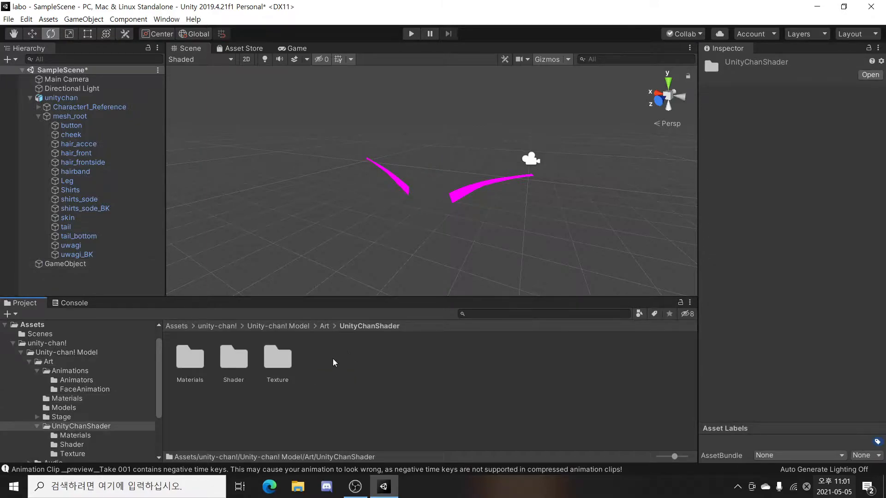
double_click(193, 362)
left_click(195, 368)
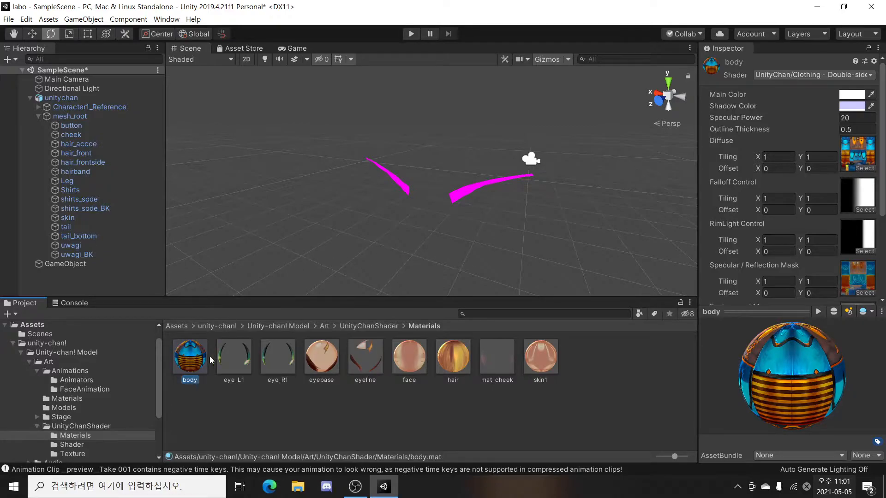
left_click_drag(200, 362, 95, 265)
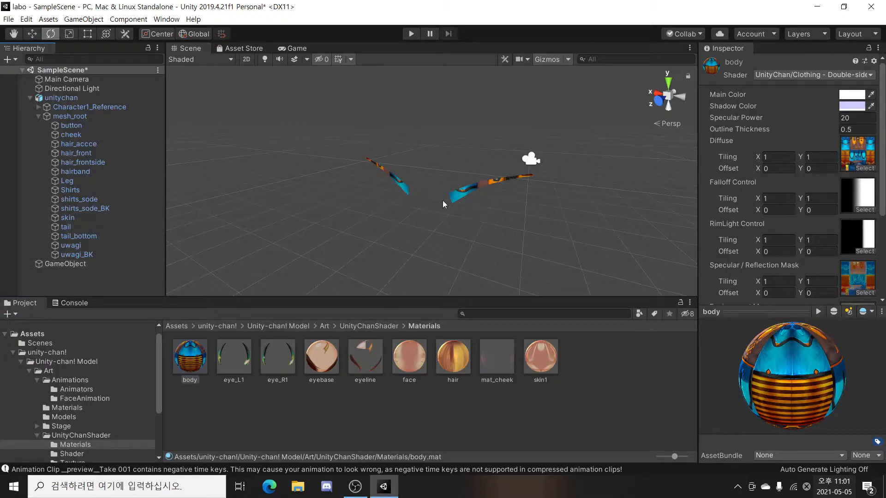
middle_click_drag(500, 252, 509, 253)
right_click_drag(468, 254, 486, 252)
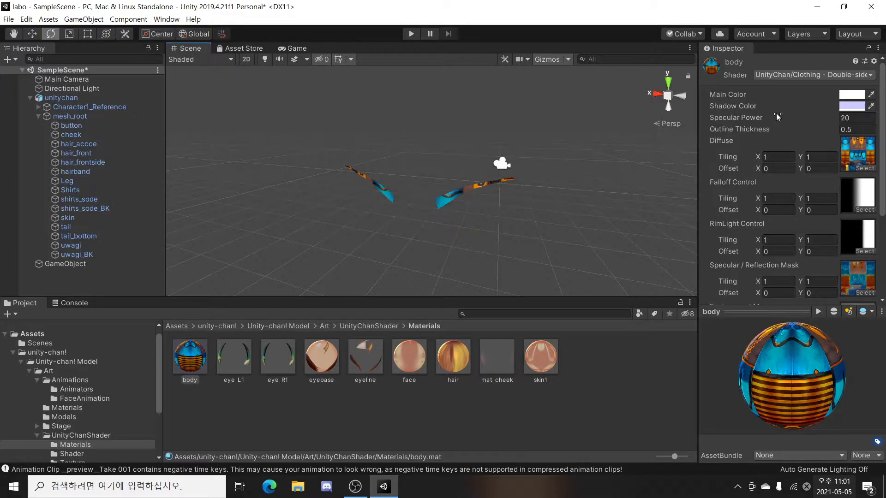
Open Unitychan_chara_akarami_blend.shader from the UnityChanShader Shader folder in Notepad to view its code, and close it
left_click(740, 75)
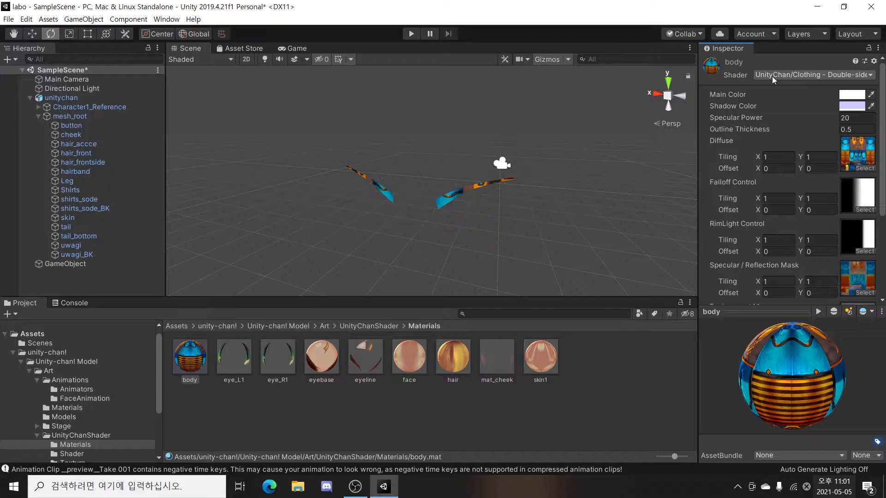
left_click(369, 326)
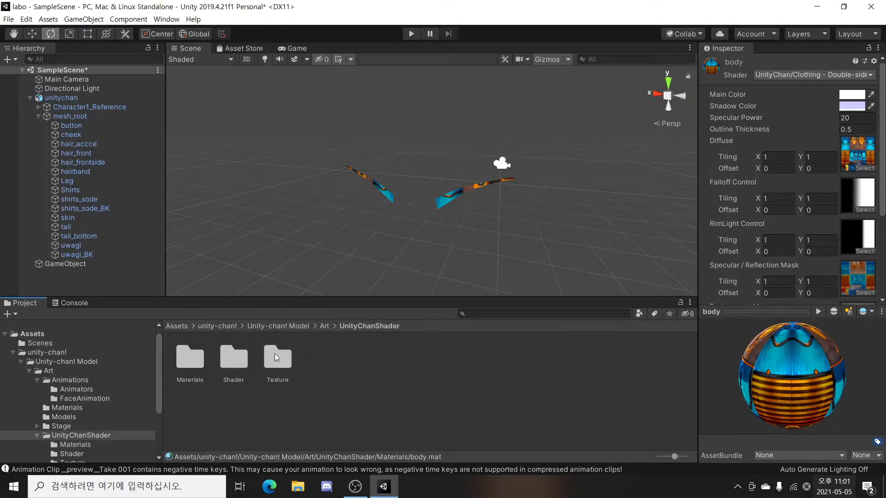
double_click(231, 362)
right_click(340, 363)
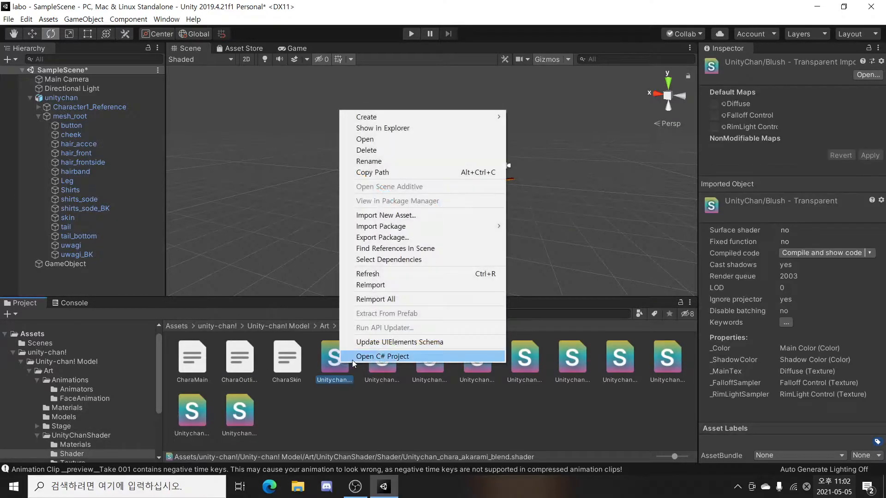
double_click(332, 367)
left_click(392, 179)
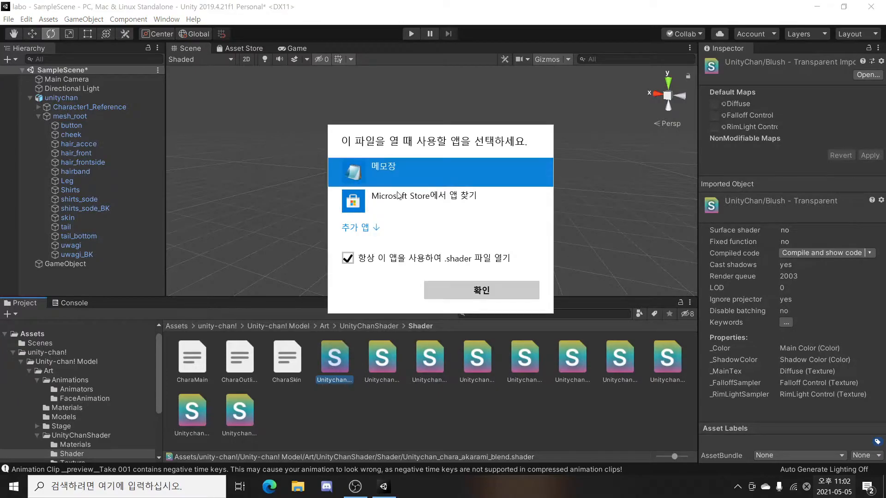
left_click(481, 290)
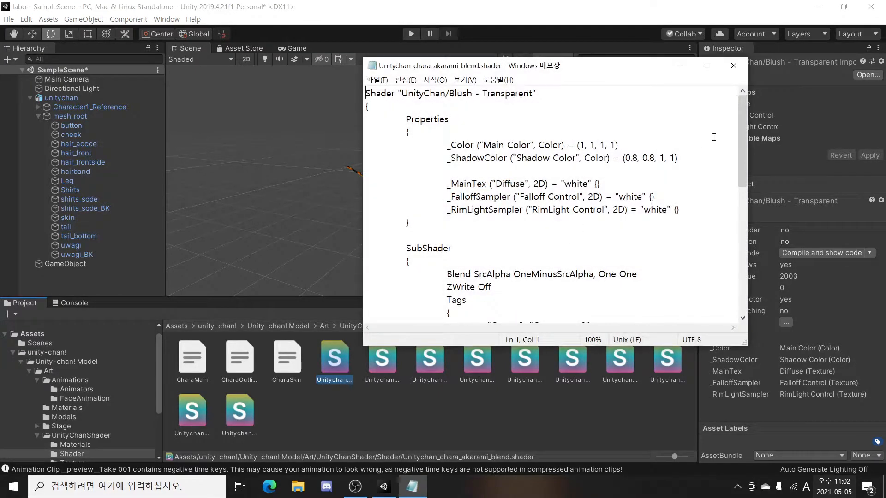
mouse_move(740, 136)
left_mouse_down()
mouse_move(740, 266)
mouse_move(738, 96)
mouse_move(759, 330)
mouse_move(748, 132)
left_mouse_up()
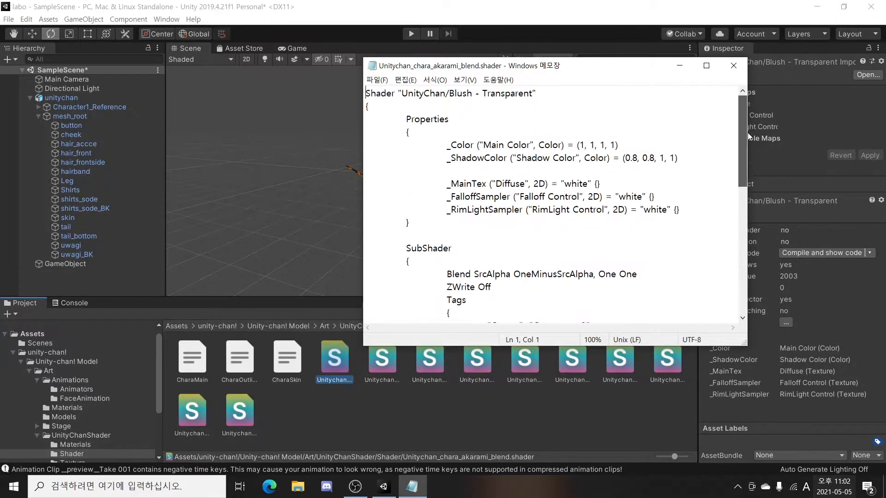
left_click(743, 67)
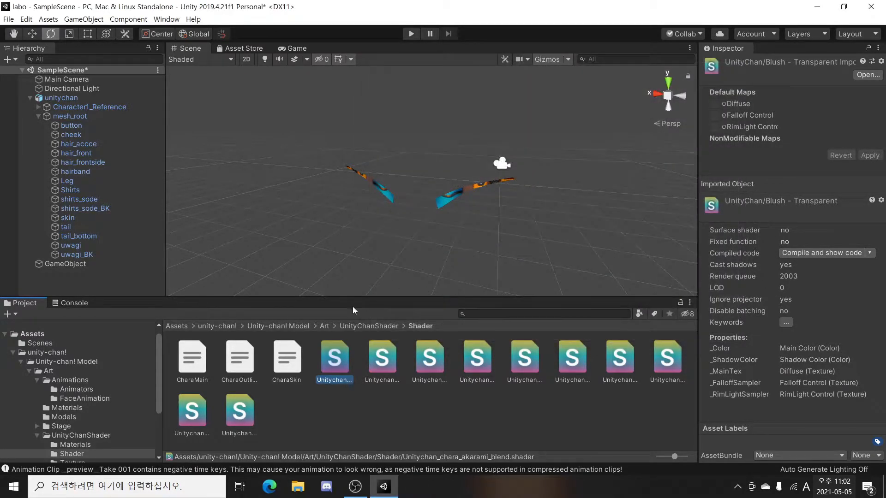
Examine the body material's properties and locate its Diffuse, Specular / Reflection Mask, Environment Map and Normal Map textures in the project
left_click(386, 326)
double_click(193, 362)
left_click(193, 364)
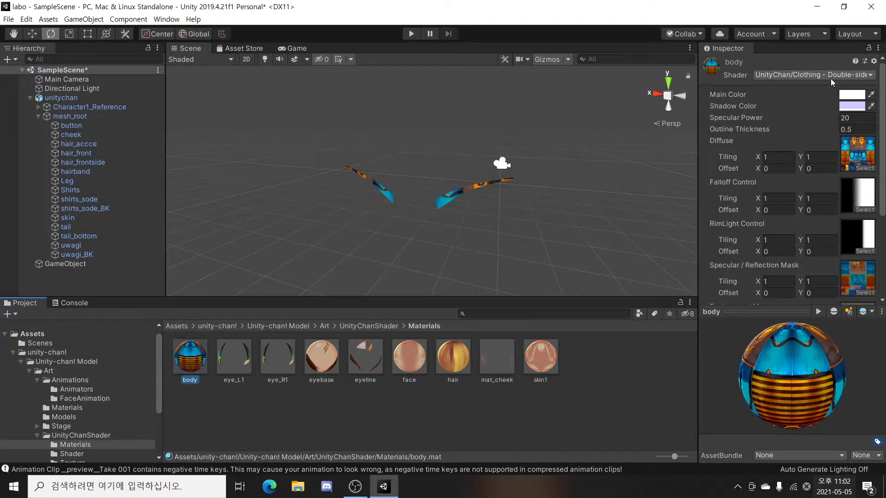
scroll(834, 140, "down", 3)
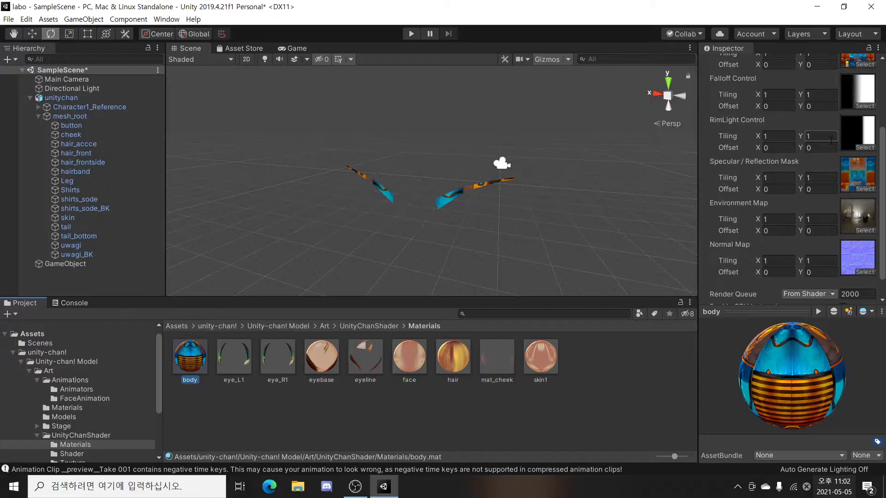
scroll(838, 141, "up", 3)
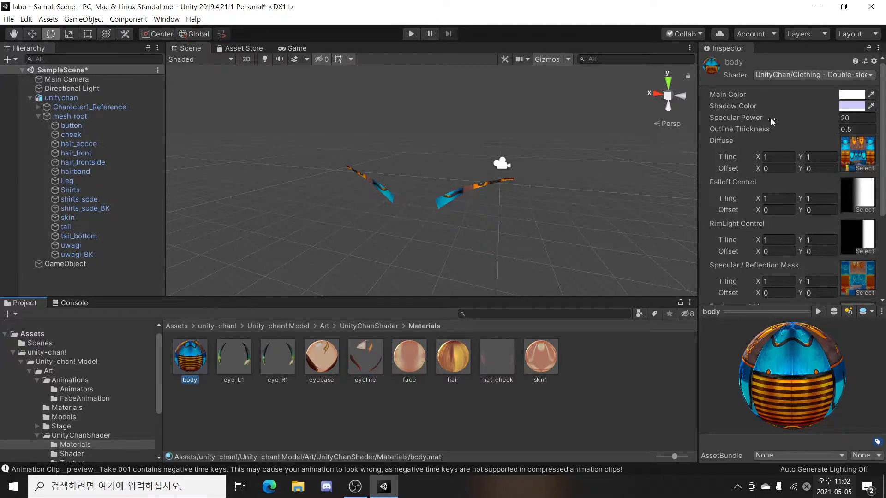
left_click(862, 153)
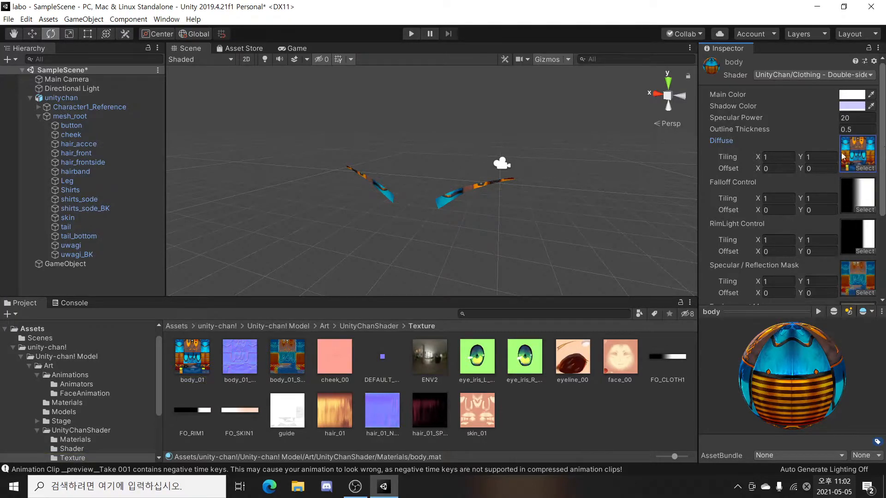
scroll(764, 223, "down", 3)
left_click(852, 174)
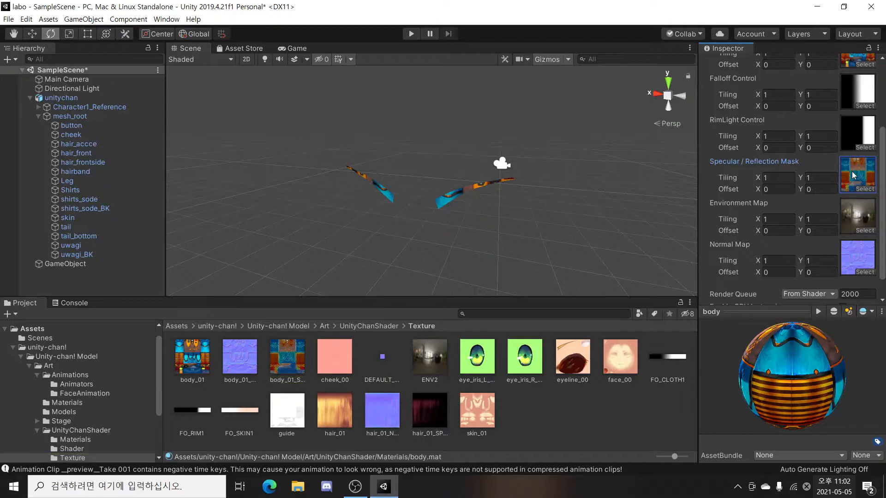
left_click(853, 218)
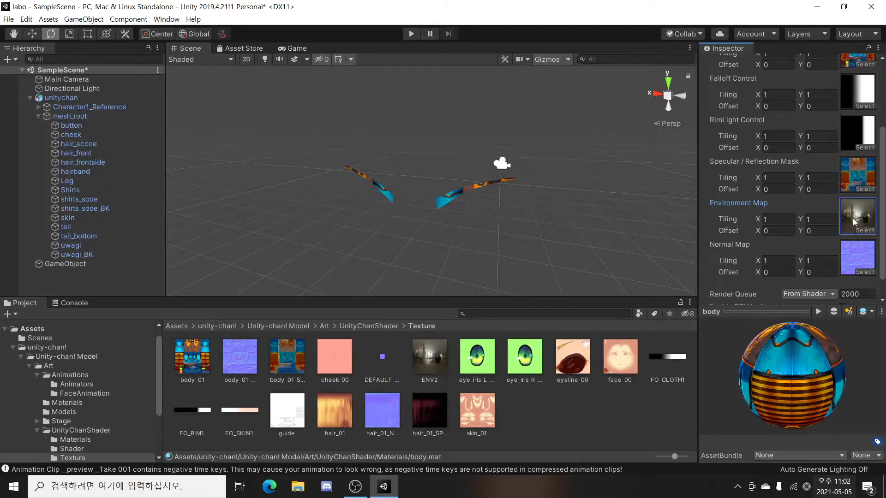
left_click(858, 245)
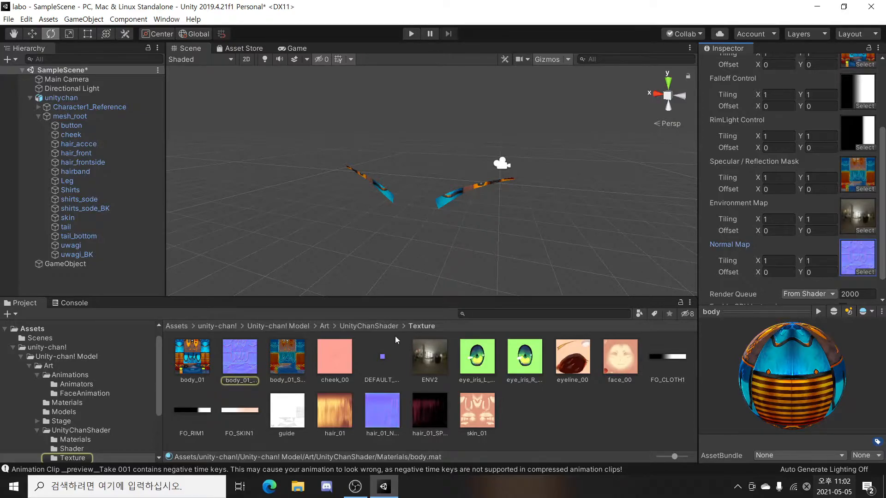
Compare the body_01 texture with its normal map body_01_NRM, and dismiss the KakaoTalk logout window
left_click(208, 362)
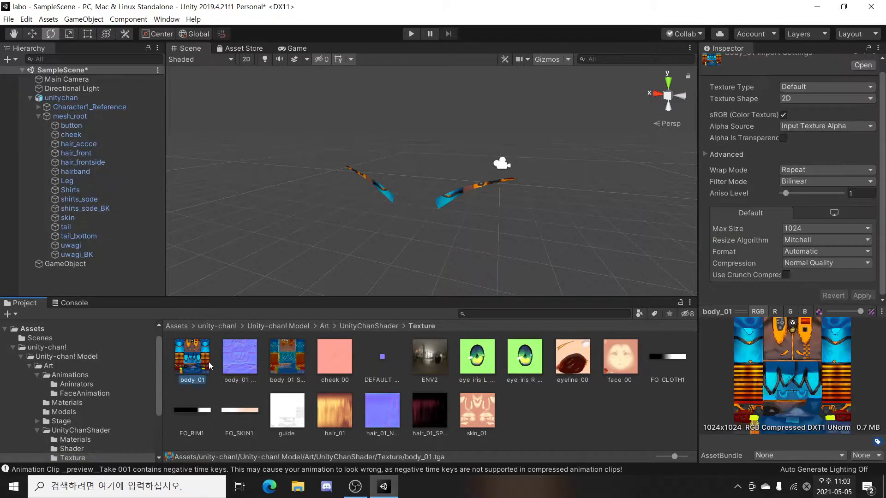
left_click(235, 362)
left_click(200, 364)
left_click(237, 361)
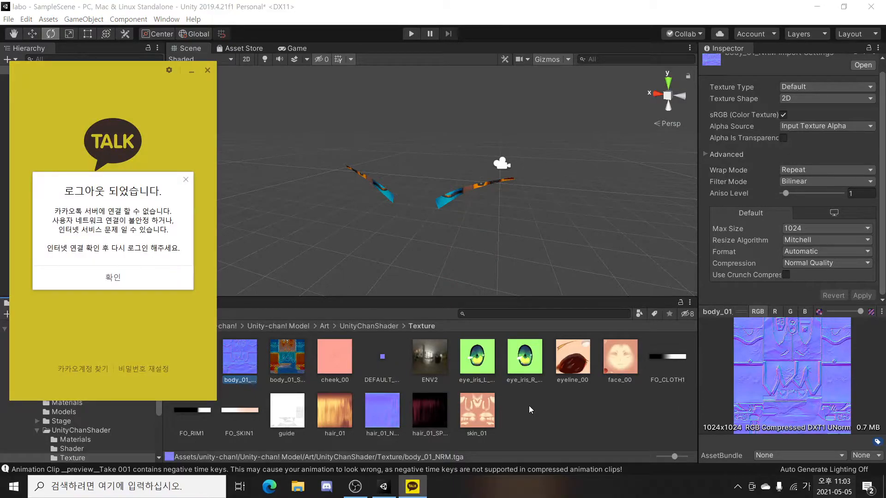
left_click(126, 276)
left_click(207, 71)
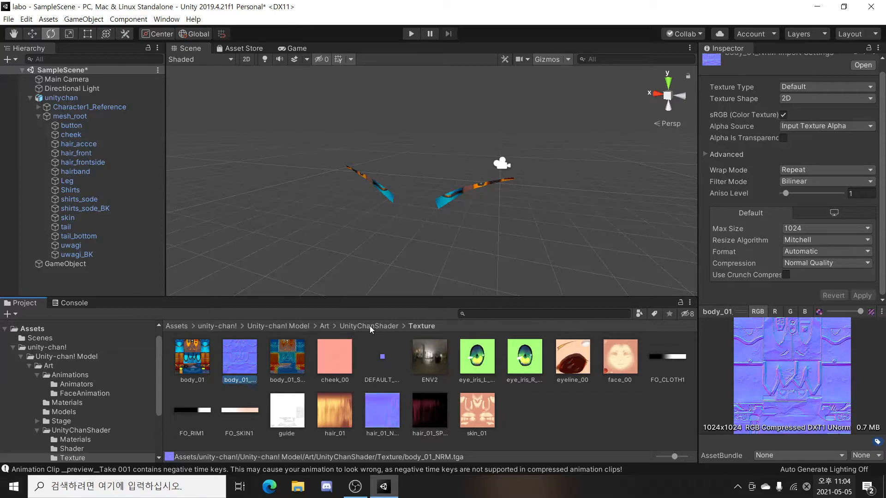
Browse to the Unity-chan! Model Art Animations folder and view the import settings of unitychan_DAMAGED00
left_click(213, 325)
double_click(181, 361)
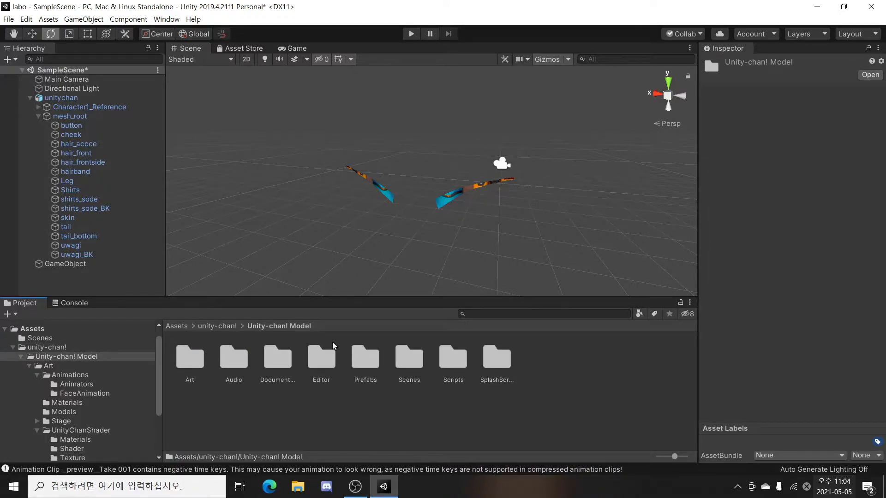
double_click(199, 356)
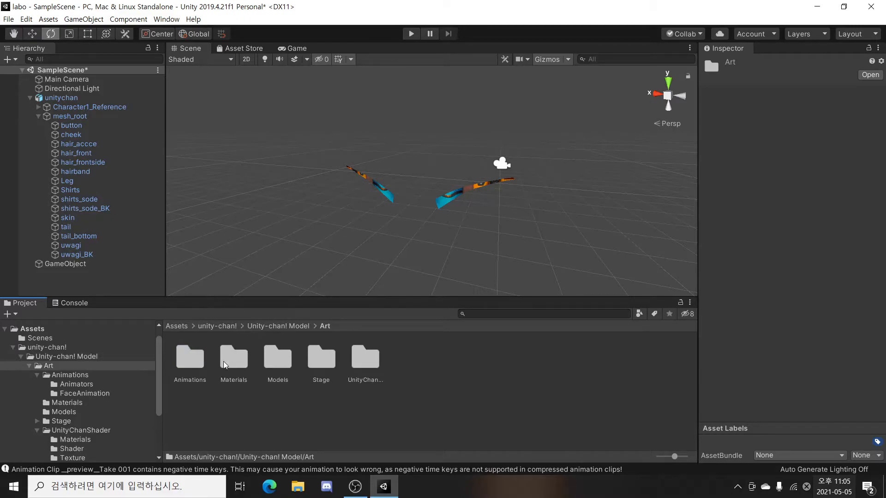
double_click(196, 363)
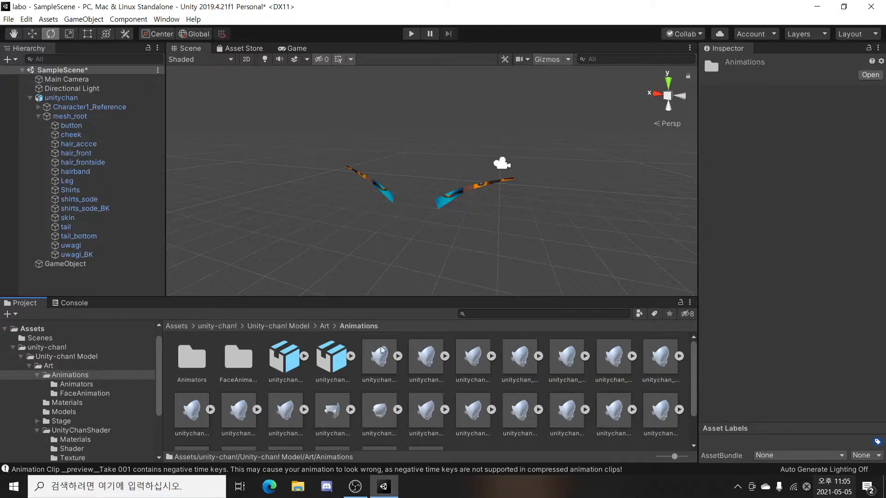
left_click(387, 360)
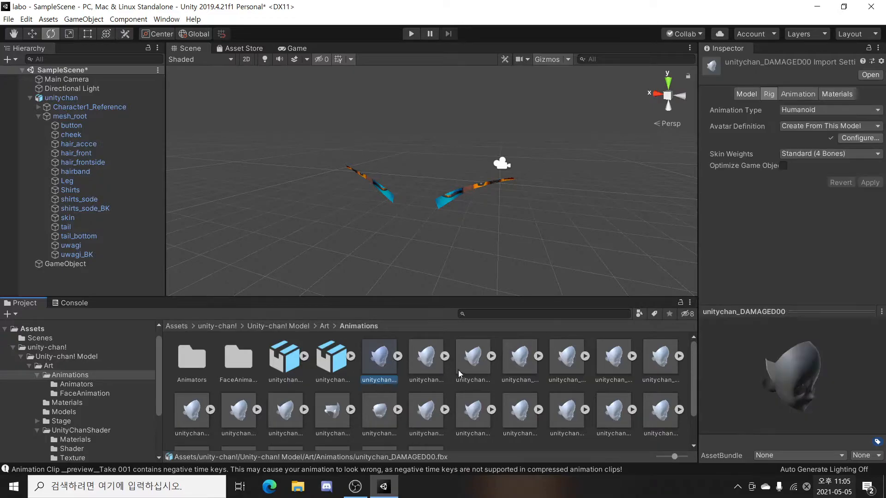
Expand unitychan_HANDUP00_R and inspect its sub-assets: the HANDUP00_R clip, the face and eye meshes, and the avatar
left_click(475, 360)
left_click(492, 357)
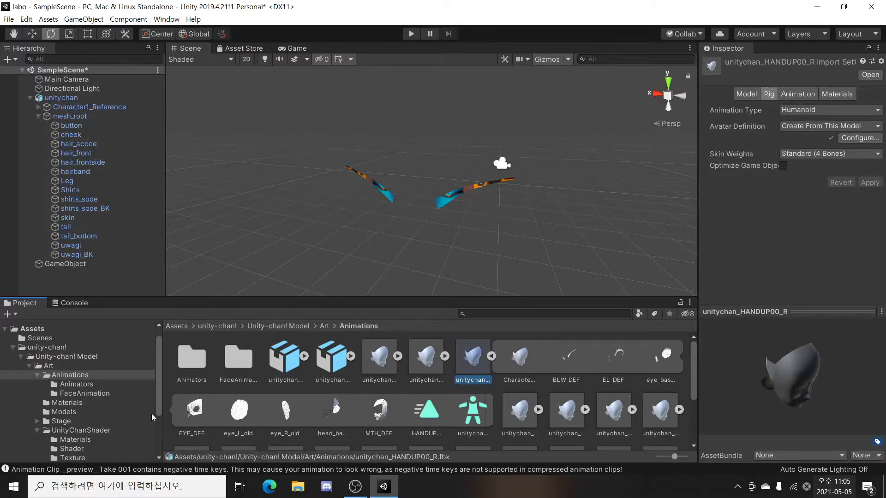
left_click(430, 411)
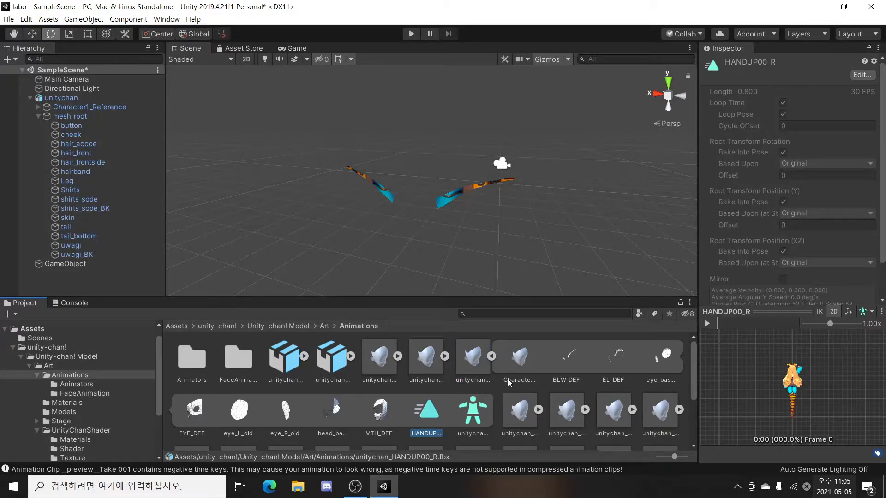
left_click(521, 360)
left_click(568, 357)
left_click(617, 358)
left_click(664, 358)
left_click(194, 409)
left_click(239, 410)
left_click(286, 410)
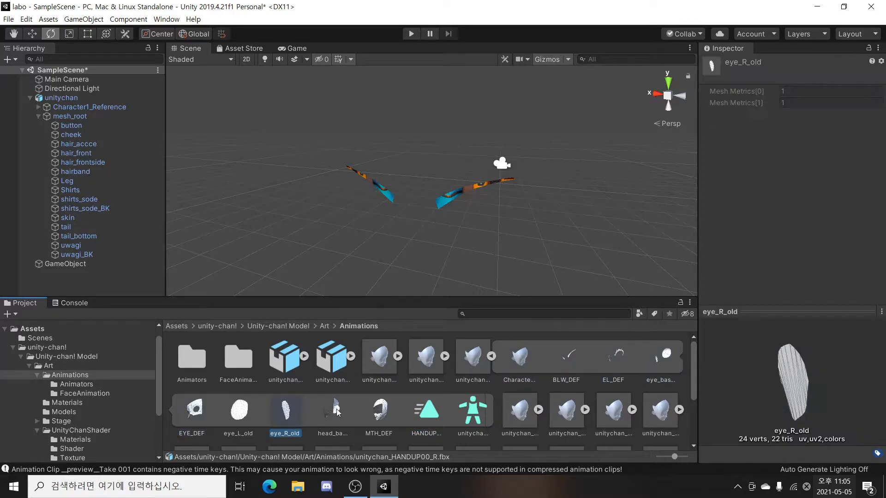
left_click(332, 410)
left_click(387, 411)
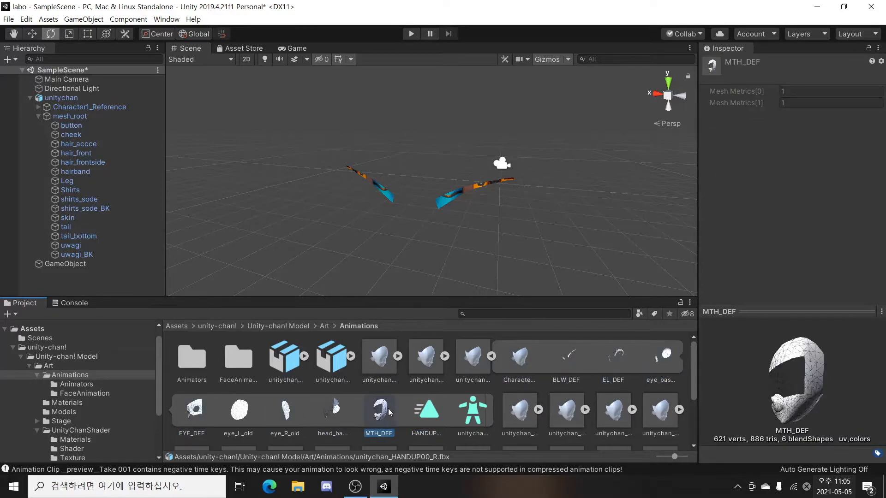
left_click(469, 413)
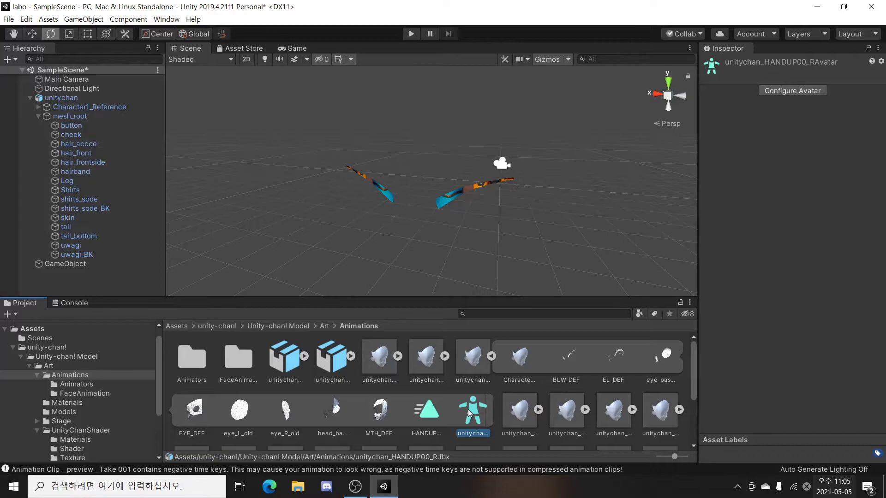
Play the HANDUP00_R animation clip in the preview and view the character in 3D
left_click(432, 419)
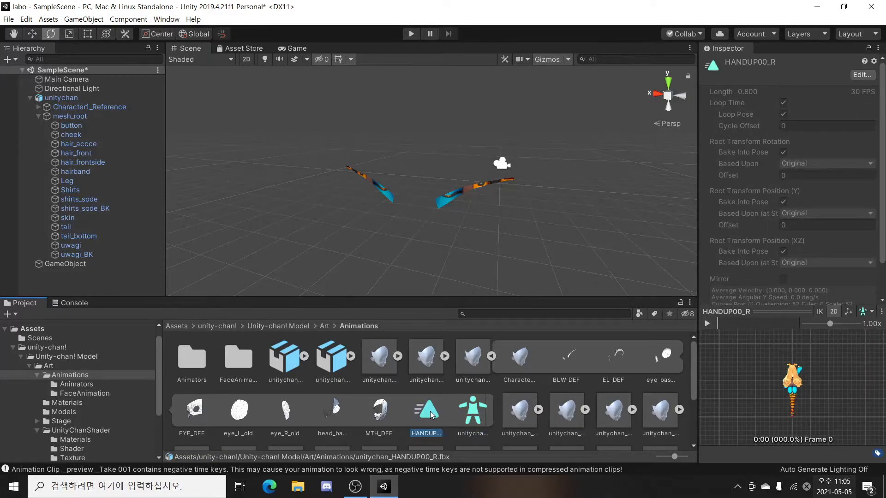
left_click(707, 323)
left_click_drag(787, 393, 38, 421)
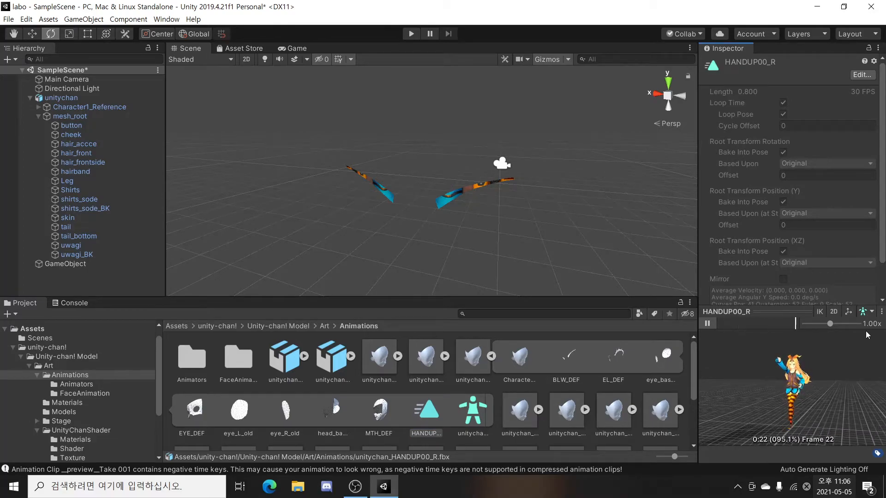
Switch the HANDUP00_R preview model to BoxUnityChan, view it in 3D from an angle, and pause the playback
left_click(865, 315)
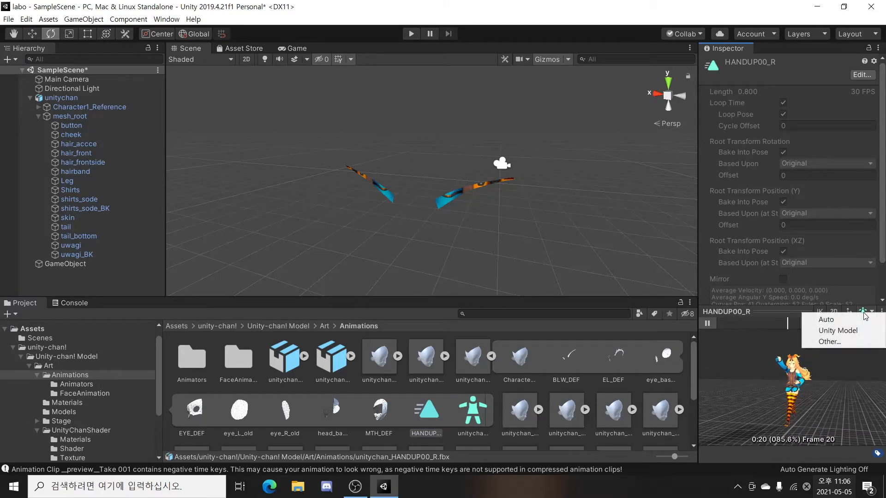
left_click(833, 340)
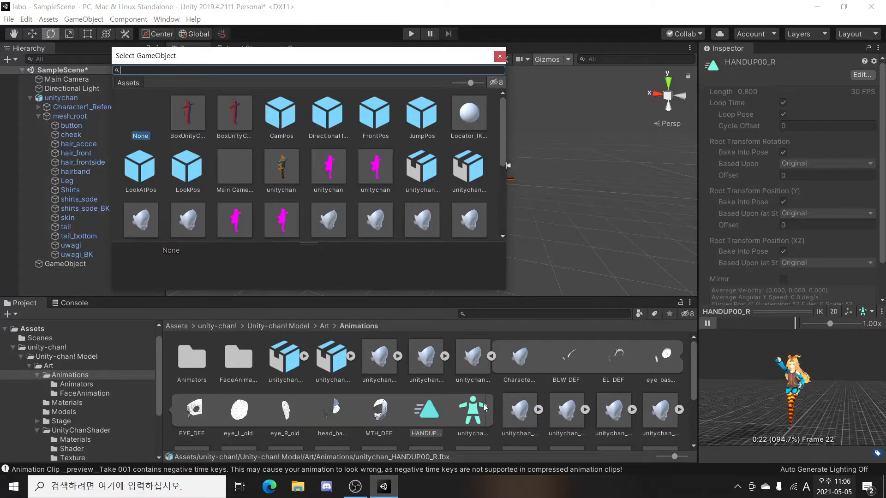
double_click(243, 122)
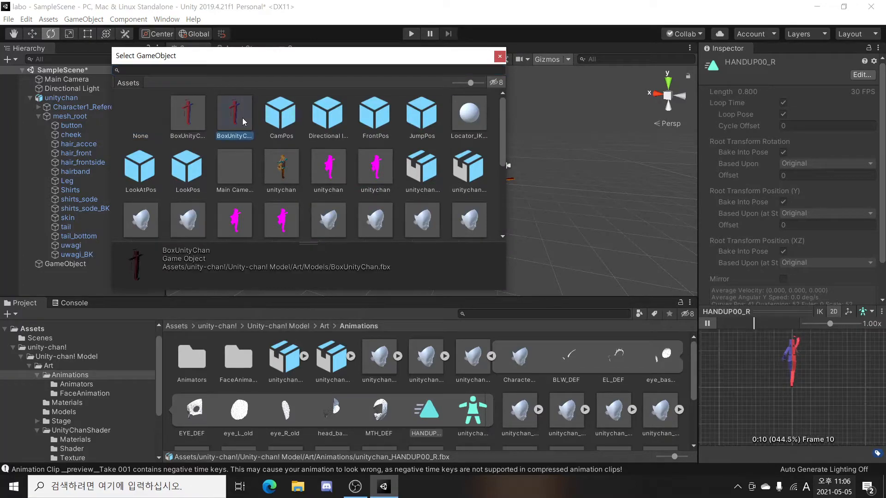
left_click(834, 312)
left_click_drag(808, 367, 789, 377)
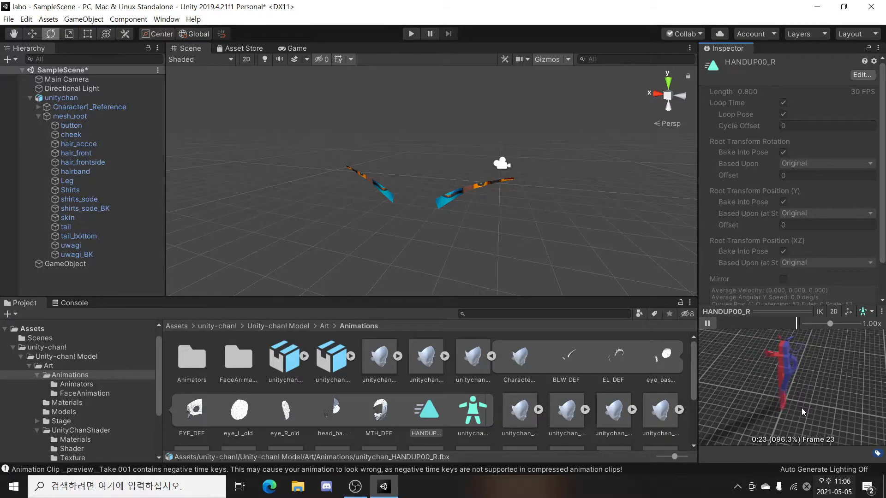
left_click(711, 327)
Open the HANDUP00_R clip in the Animation window, examine its bone property keyframes, and close the window
double_click(426, 409)
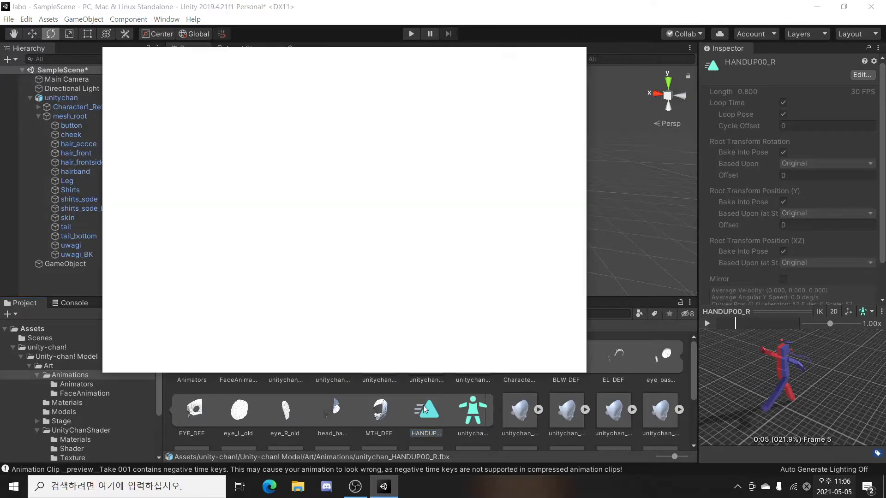
left_click_drag(270, 111, 329, 92)
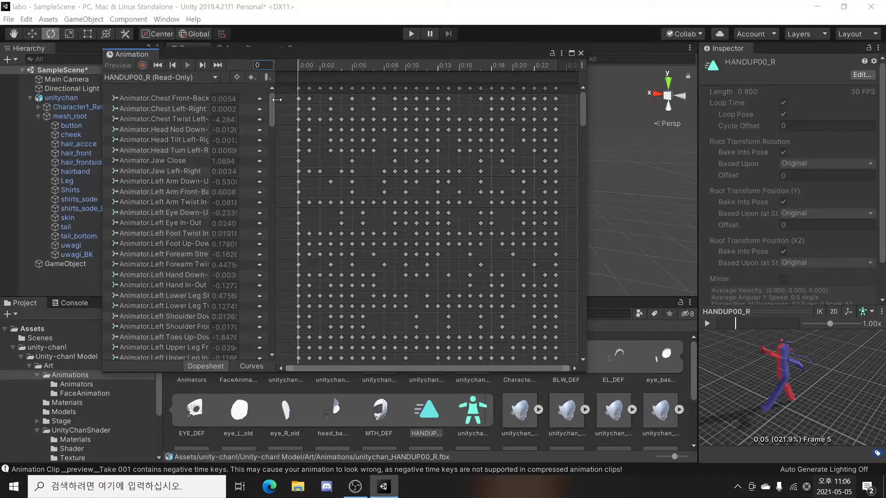
left_click_drag(269, 107, 271, 116)
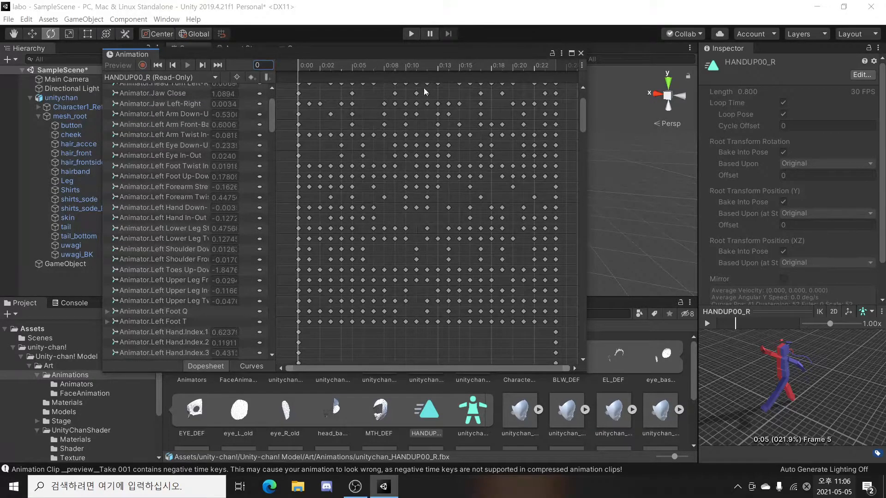
left_click(581, 54)
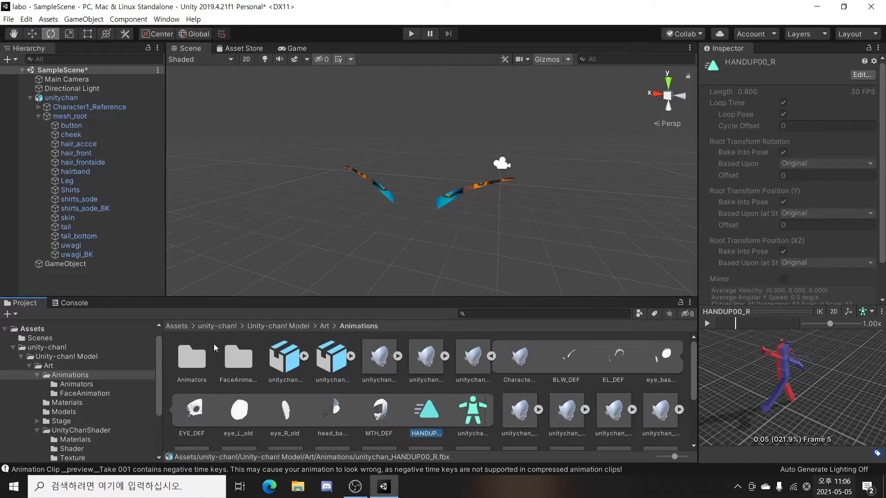
Open the UnityChanLocomotions controller from the Animators folder and bring its whole Base Layer state graph into view
double_click(192, 358)
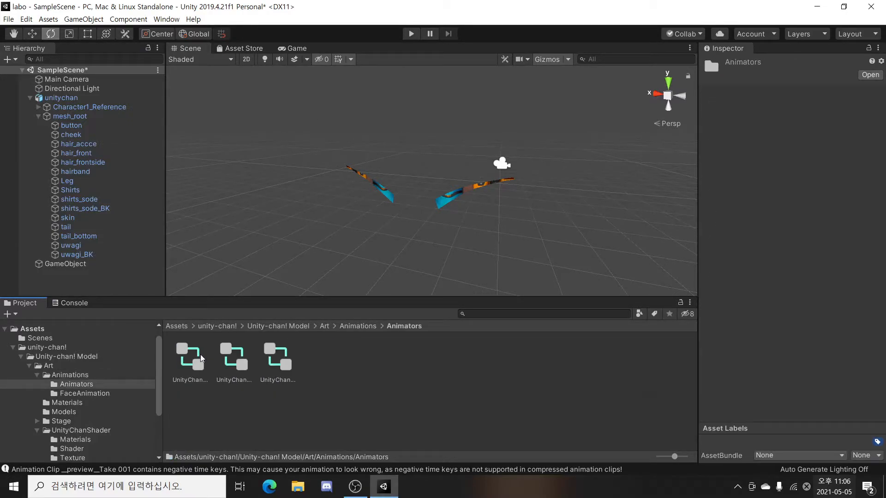
double_click(279, 361)
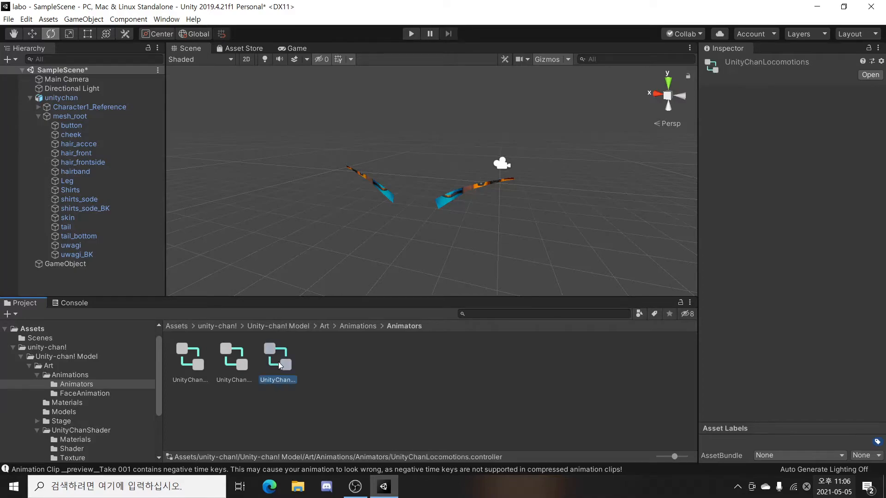
middle_click_drag(557, 133, 568, 269)
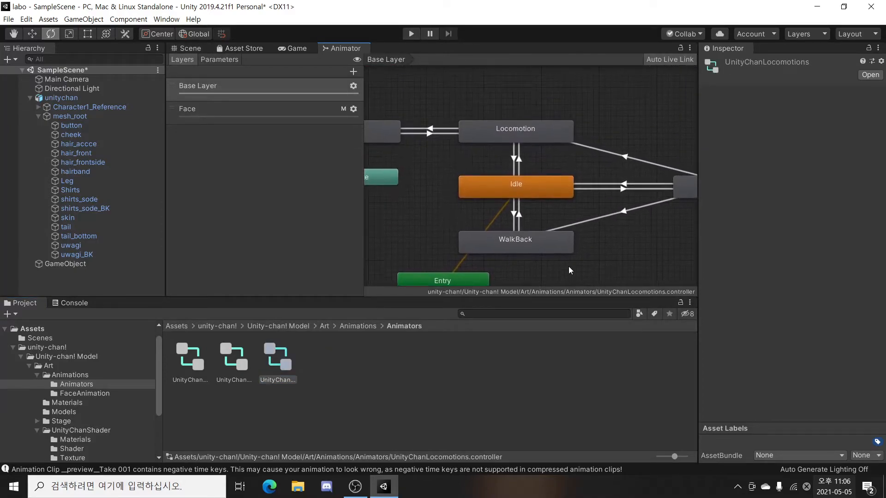
scroll(572, 240, "down", 3)
middle_click_drag(585, 239, 565, 212)
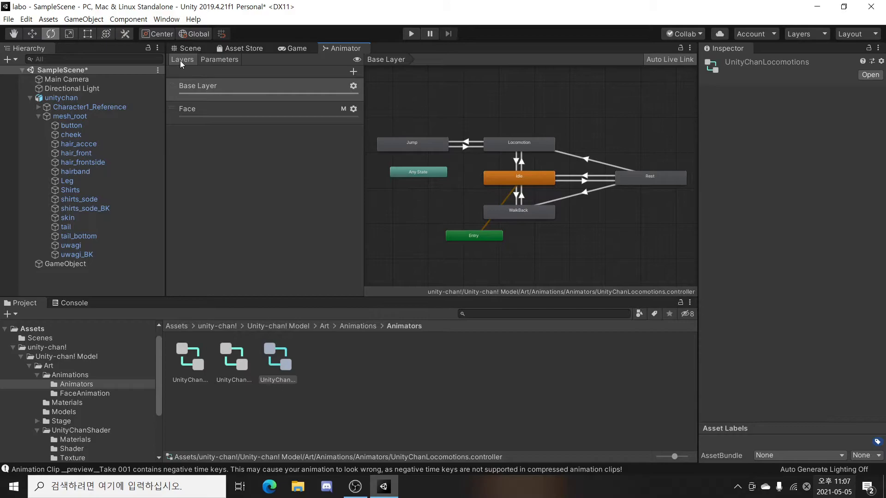
Compare the state graphs of the controller's Base Layer and Face layer, ending on the Base Layer
left_click(217, 109)
left_click(218, 91)
left_click(220, 108)
left_click(223, 92)
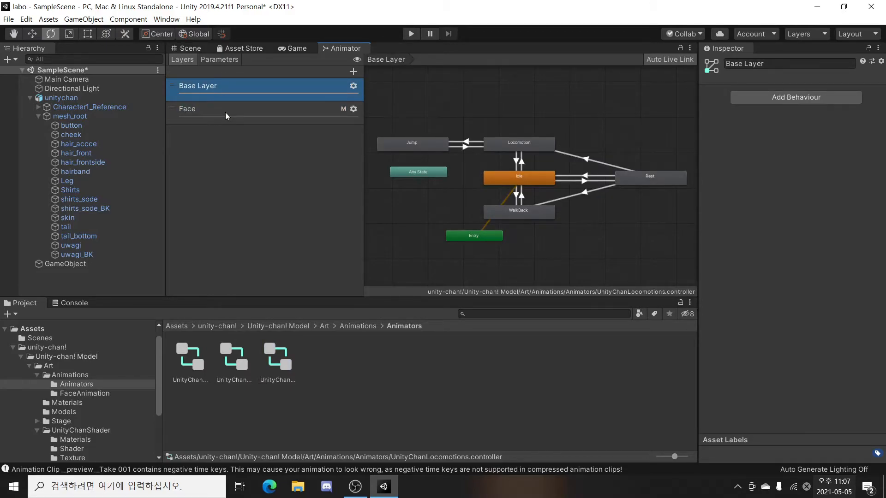
left_click(225, 112)
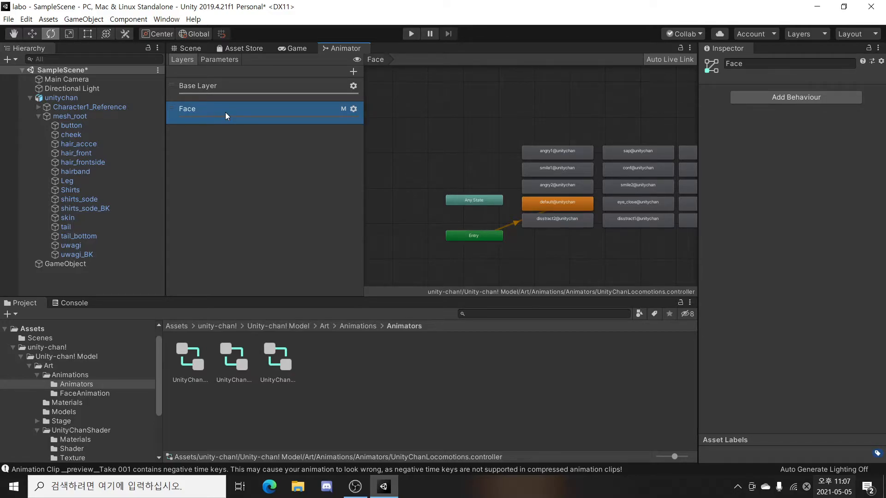
left_click(223, 92)
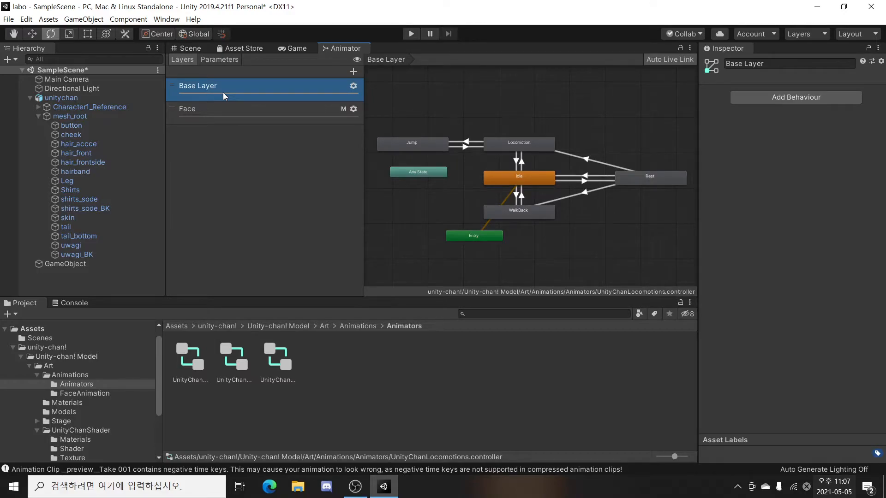
left_click(244, 114)
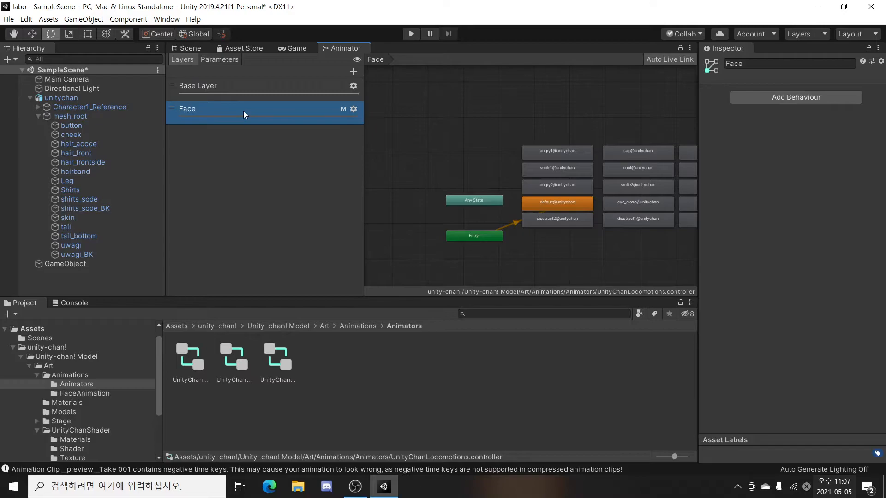
left_click(245, 90)
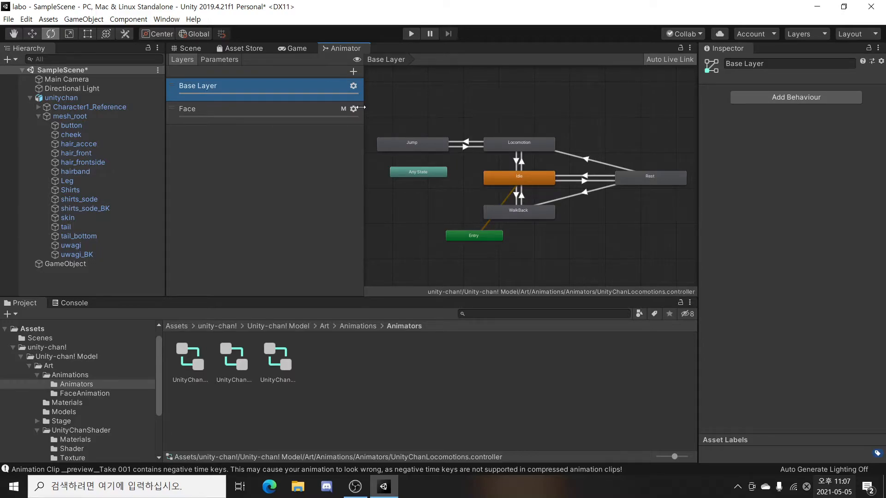
left_click(253, 110)
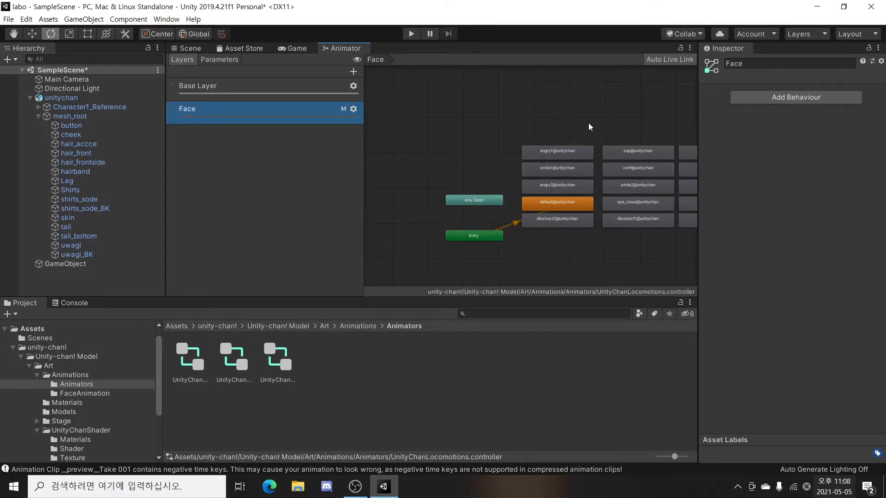
left_click(216, 86)
left_click(216, 109)
left_click(249, 87)
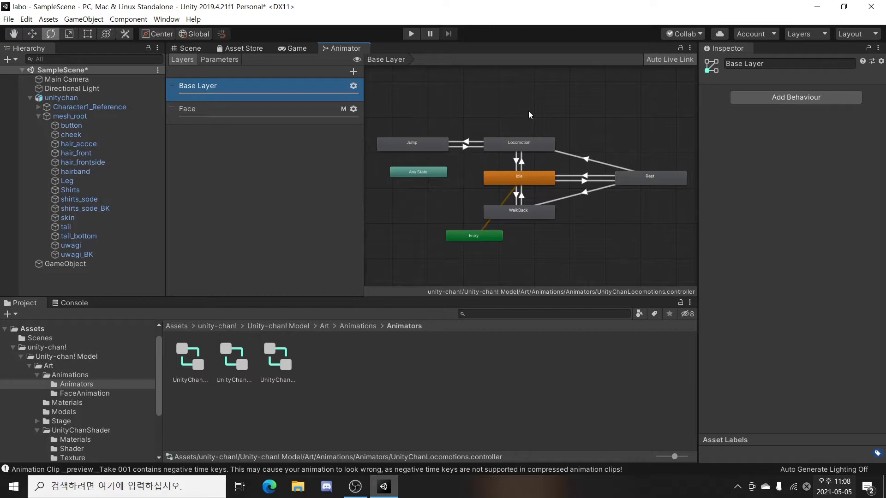
Add an empty state and a new Blend Tree state above Locomotion in the Base Layer
right_click(502, 93)
mouse_move(510, 100)
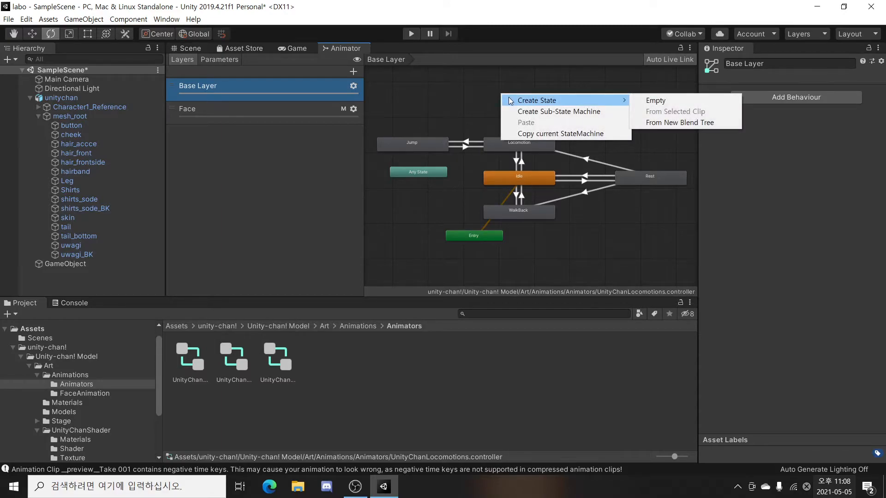
left_click(670, 104)
right_click(582, 98)
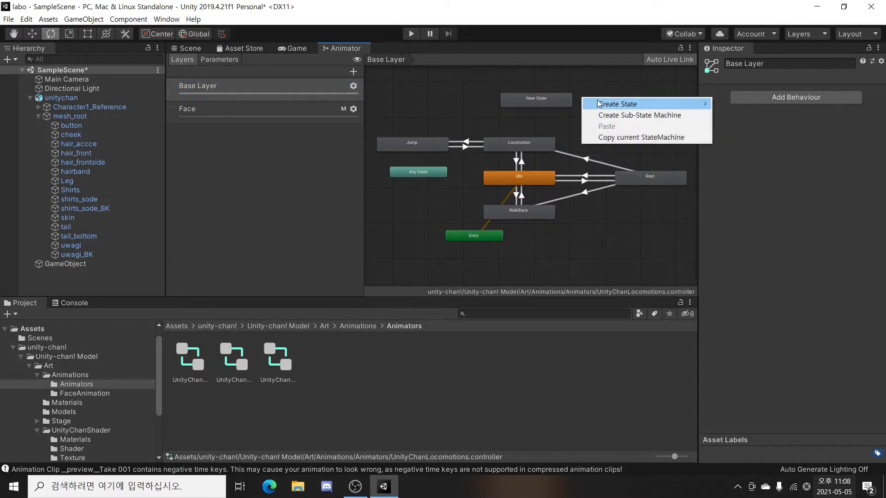
mouse_move(687, 104)
left_click(718, 125)
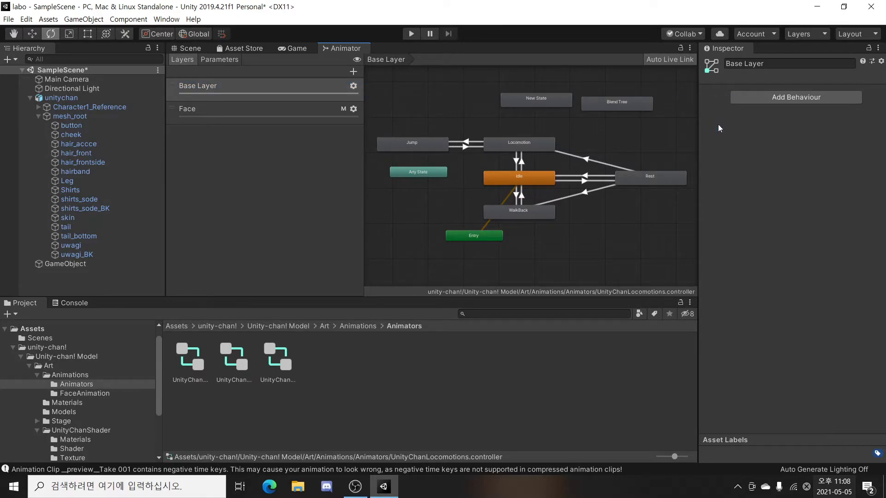
Compare the properties of the New State and Blend Tree states, including their Motion fields
left_click(623, 107)
left_click_drag(623, 109, 623, 107)
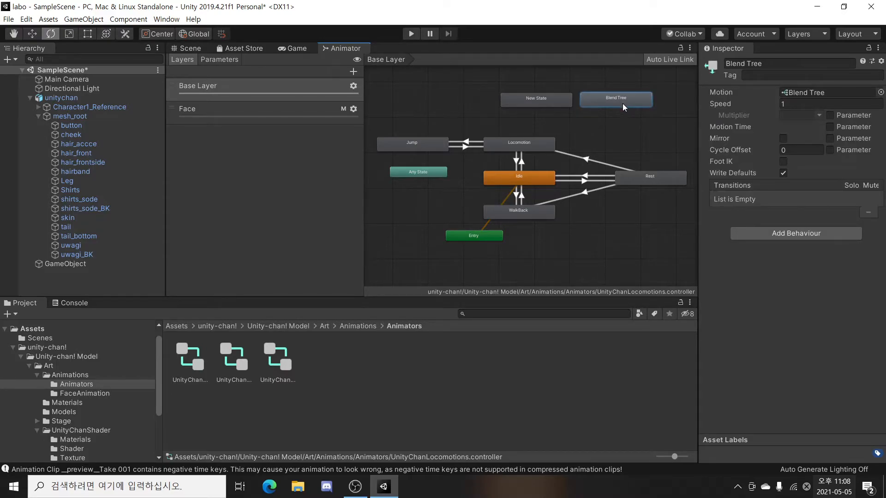
left_click(553, 102)
left_click(622, 102)
left_click_drag(551, 102, 553, 102)
left_click(616, 102)
left_click(554, 102)
left_click(623, 102)
left_click(559, 101)
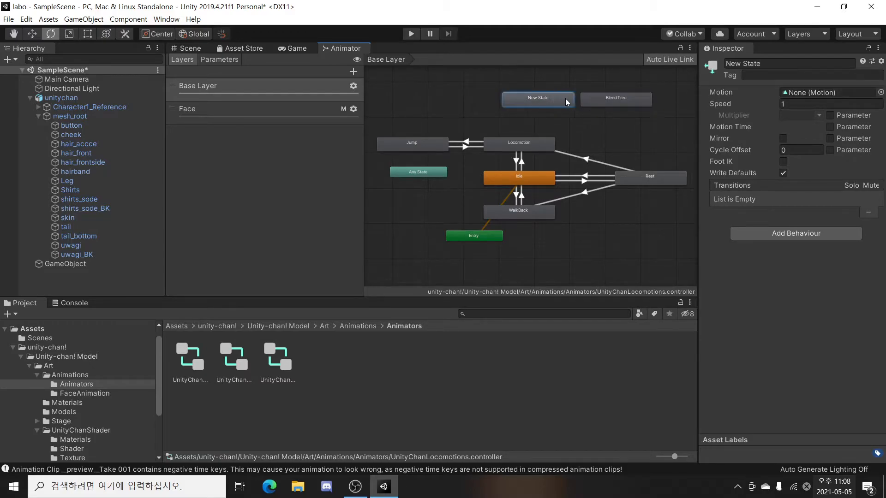
Delete the Blend Tree and New State states from the Base Layer
left_click(596, 103)
key("Delete")
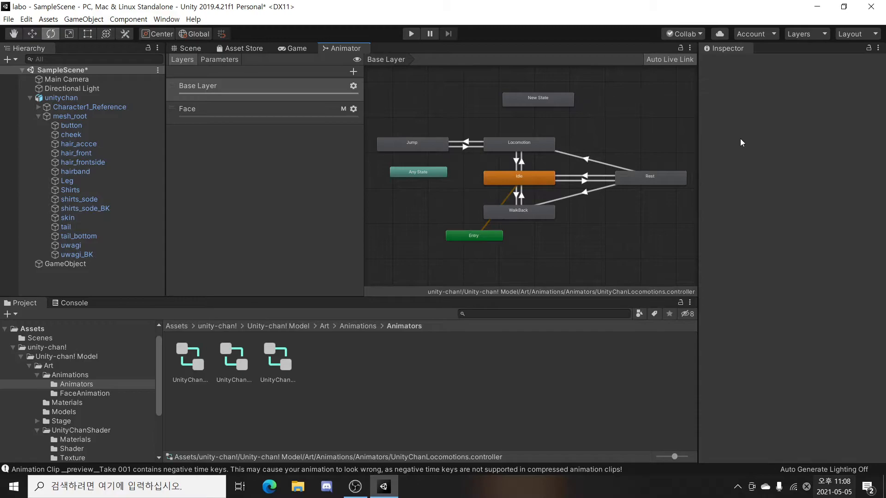
left_click(552, 98)
key("Delete")
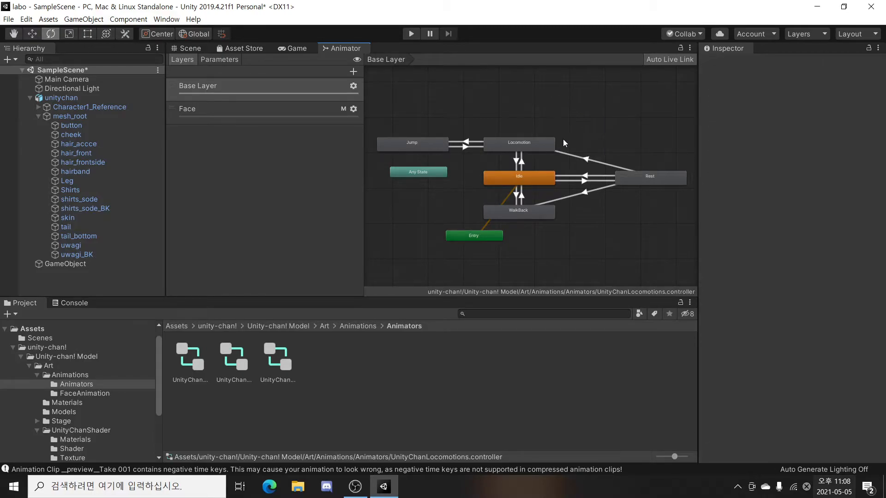
Open the Locomotion blend tree and examine the properties of its Walks and Locomotion nodes
double_click(543, 147)
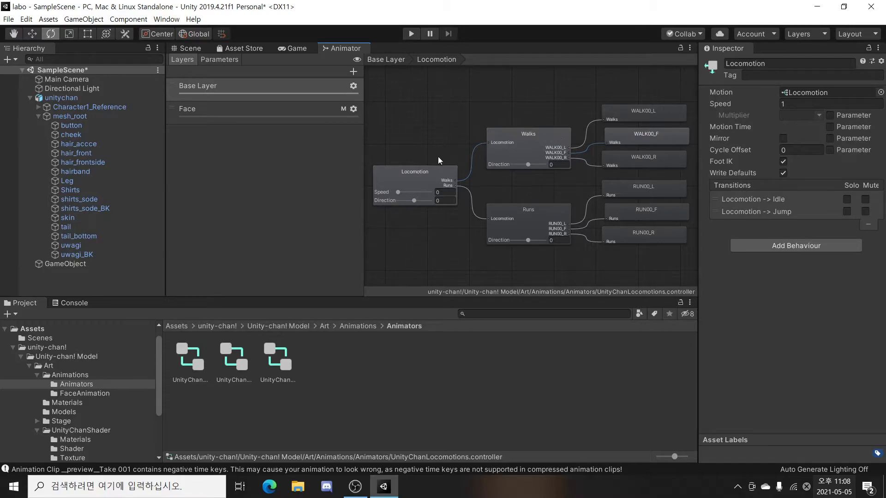
left_click(550, 132)
left_click(411, 176)
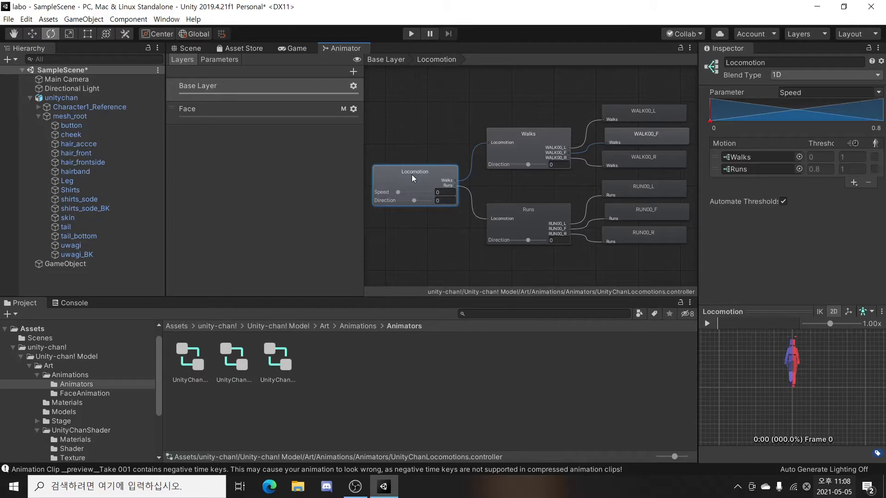
Examine the properties of the Walks and Runs nodes and of the WALK00_L, WALK00_F and WALK00_R clips
left_click(525, 131)
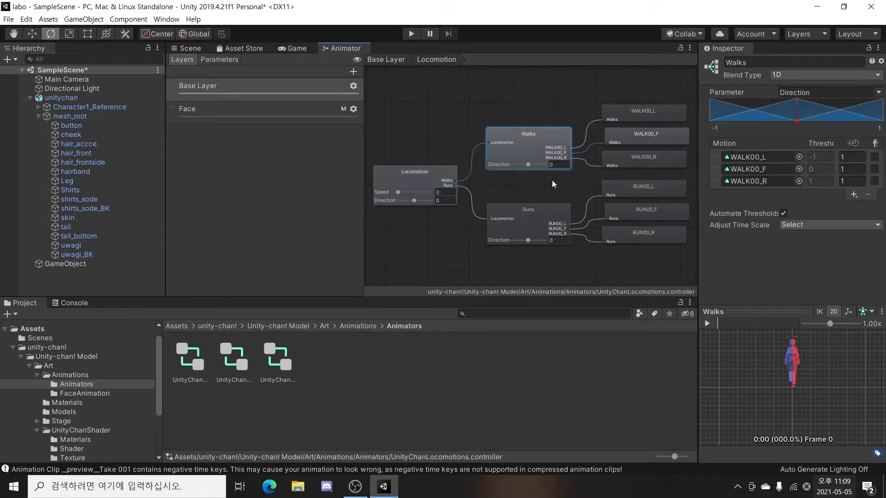
left_click(547, 216)
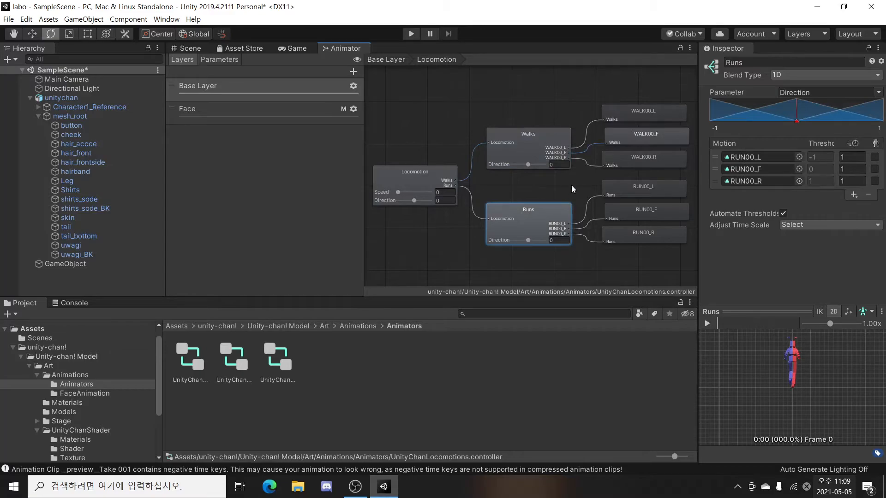
left_click(666, 112)
left_click(663, 137)
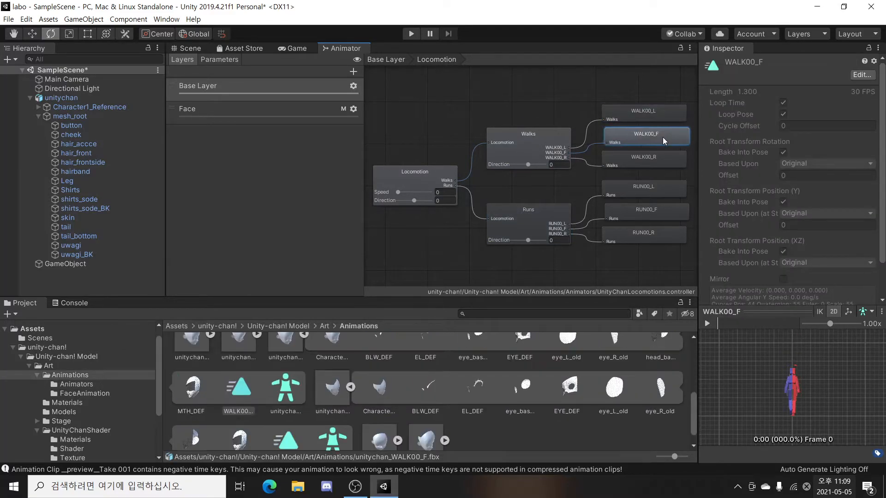
left_click(658, 163)
Replace the animation preview's default figure with the Unity-Chan model
left_click(867, 311)
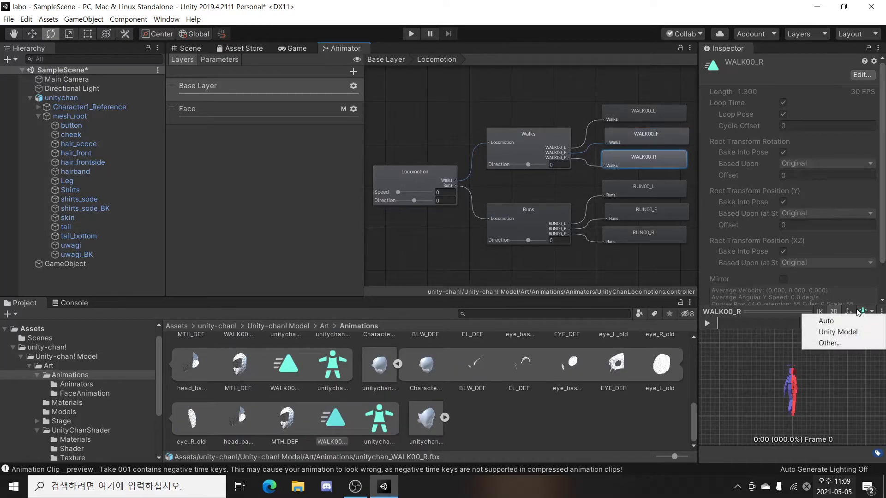
left_click(830, 343)
double_click(318, 162)
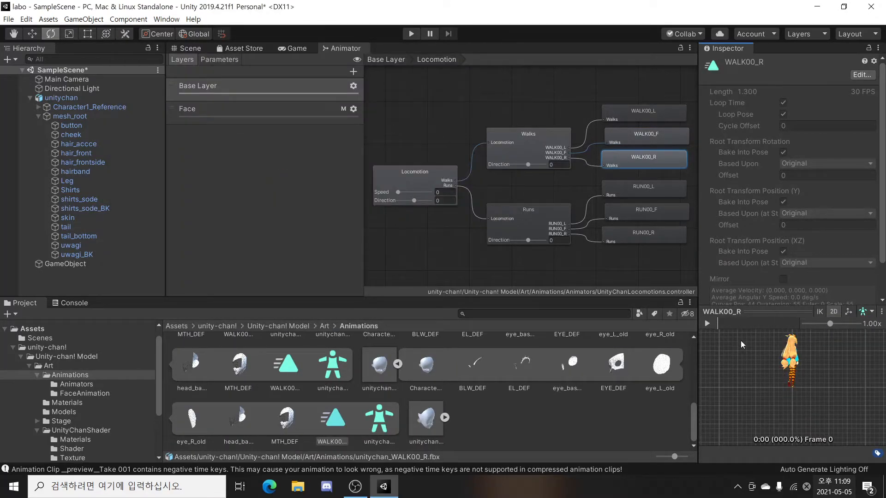
Play the WALK00_L, WALK00_F and WALK00_R clips in the preview to compare them, ending with playback stopped
left_click(639, 117)
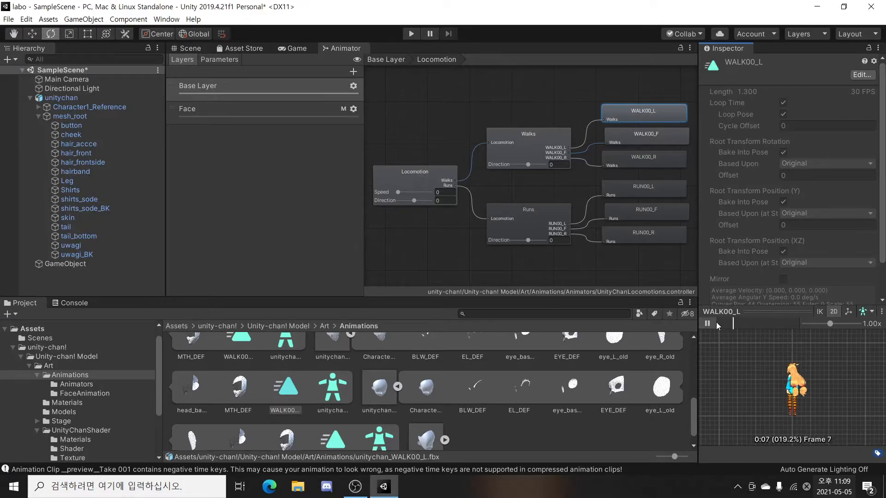
left_click(646, 136)
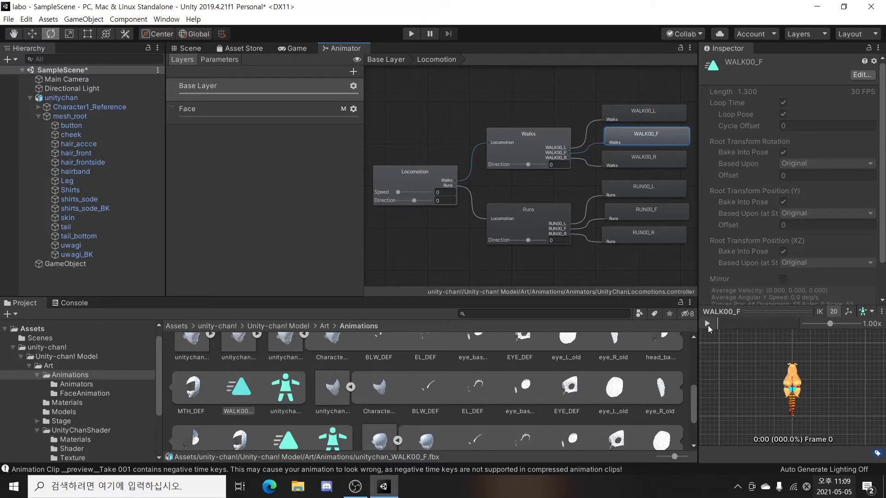
left_click(646, 160)
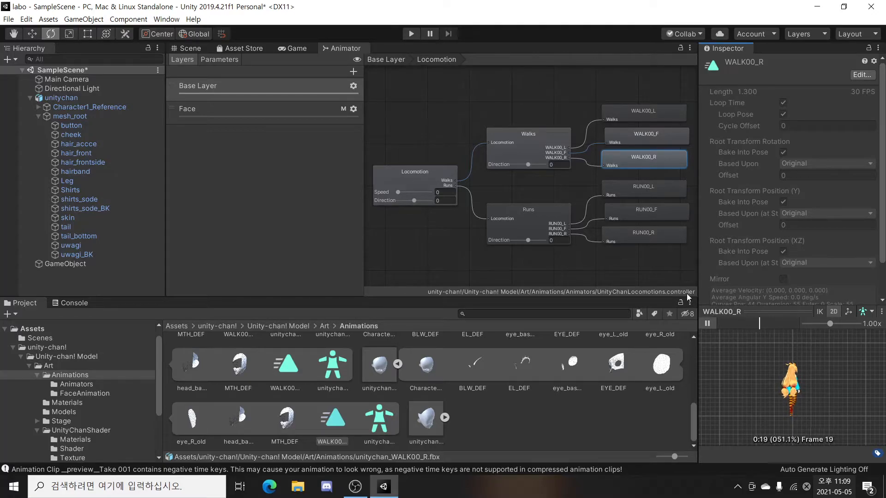
left_click(708, 324)
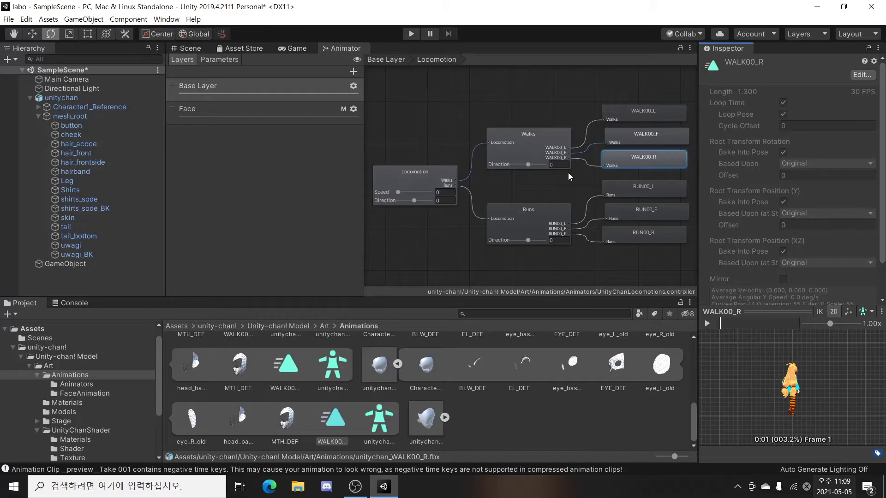
Examine the Walks node's motion list, locating its three walk clips in the project and checking their thresholds
left_click(504, 161)
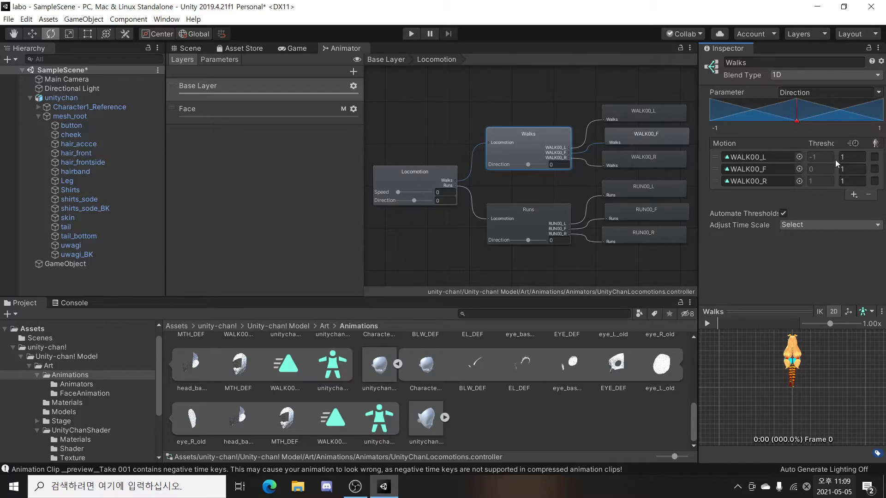
left_click(773, 159)
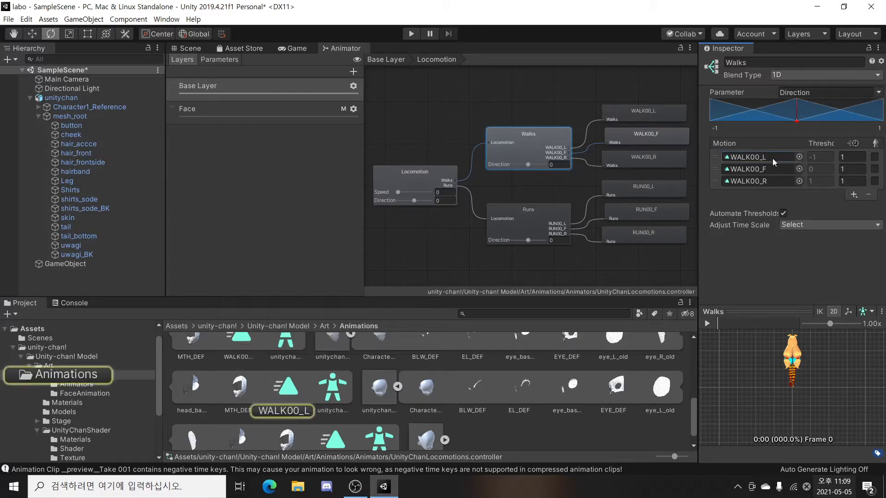
left_click(763, 169)
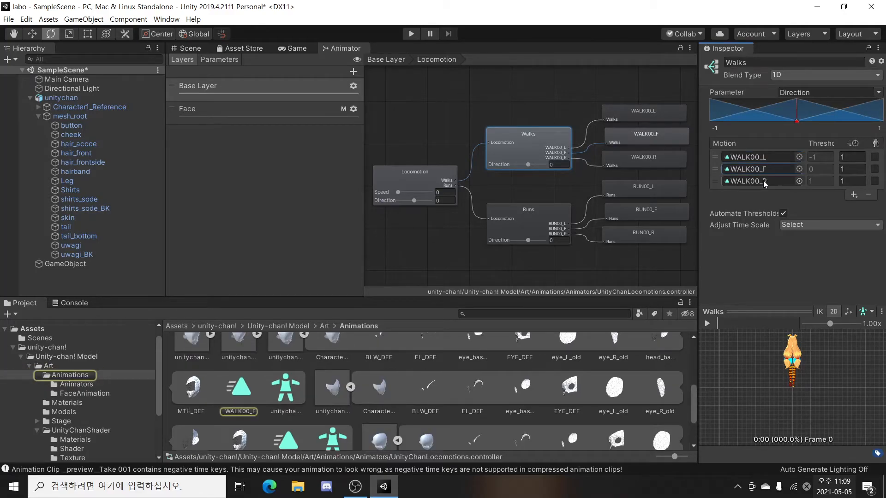
left_click(763, 181)
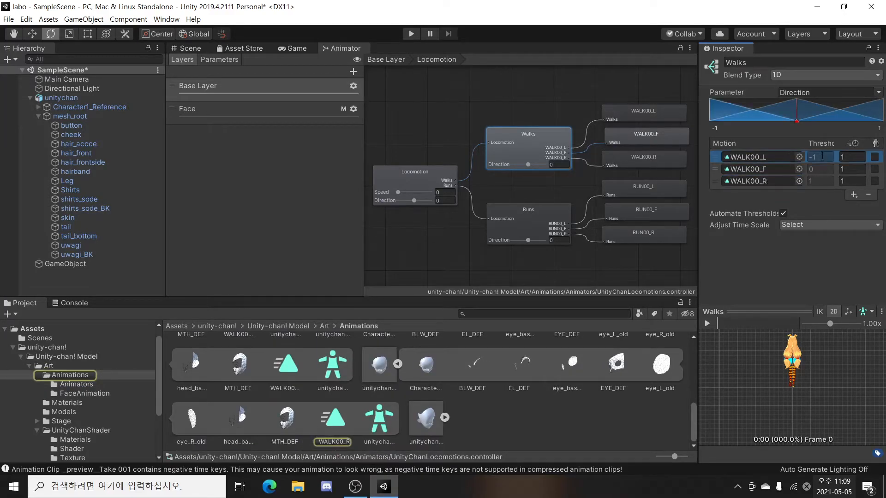
left_click(816, 181)
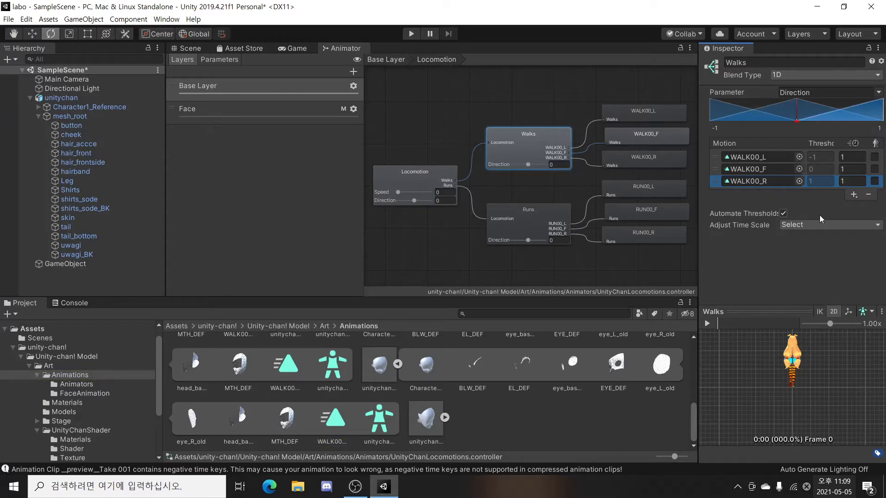
left_click(780, 160)
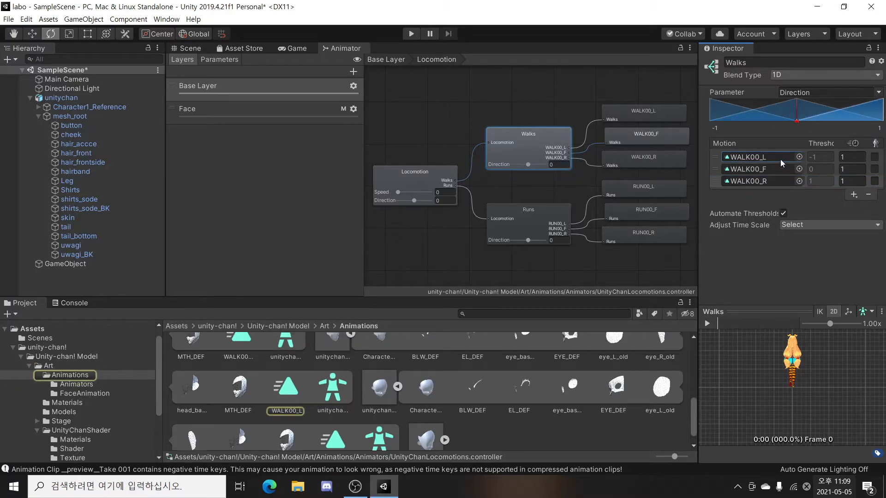
left_click(768, 168)
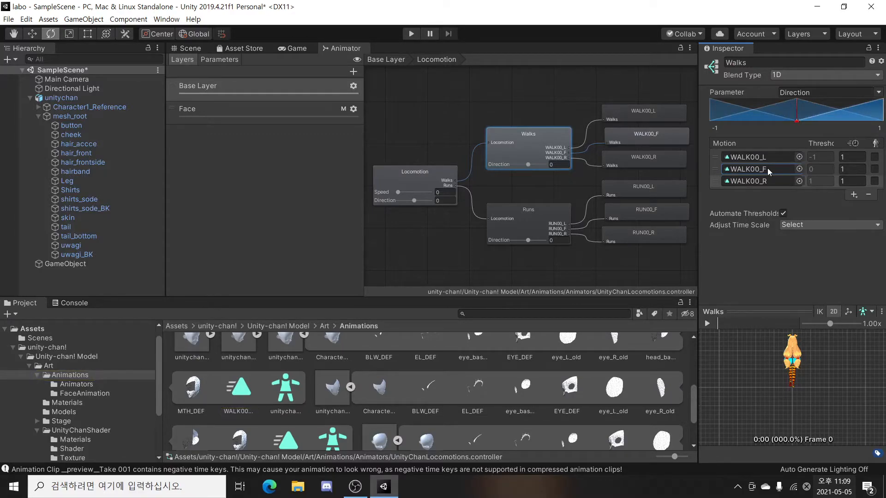
Play the Walks blend preview while varying Direction to -0.4, -0.36 and finally 0.49, ending with playback stopped
left_click(707, 323)
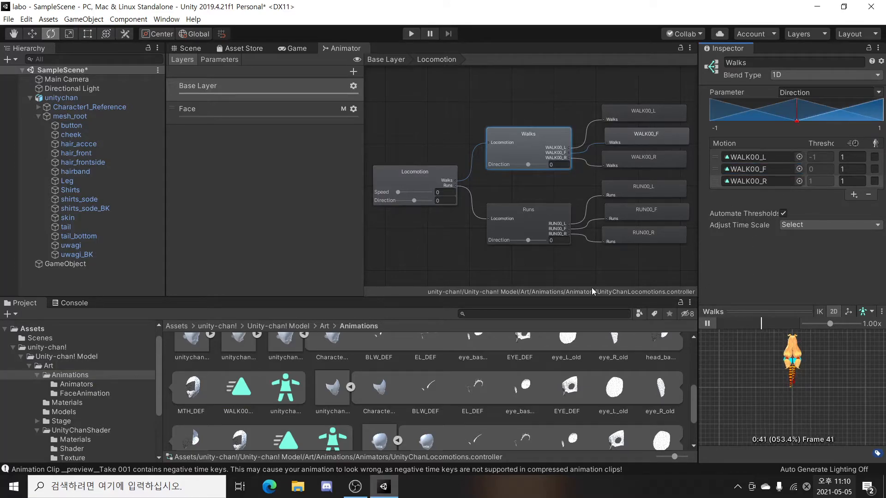
mouse_move(528, 165)
left_mouse_down()
mouse_move(519, 167)
mouse_move(543, 167)
mouse_move(523, 168)
left_mouse_up()
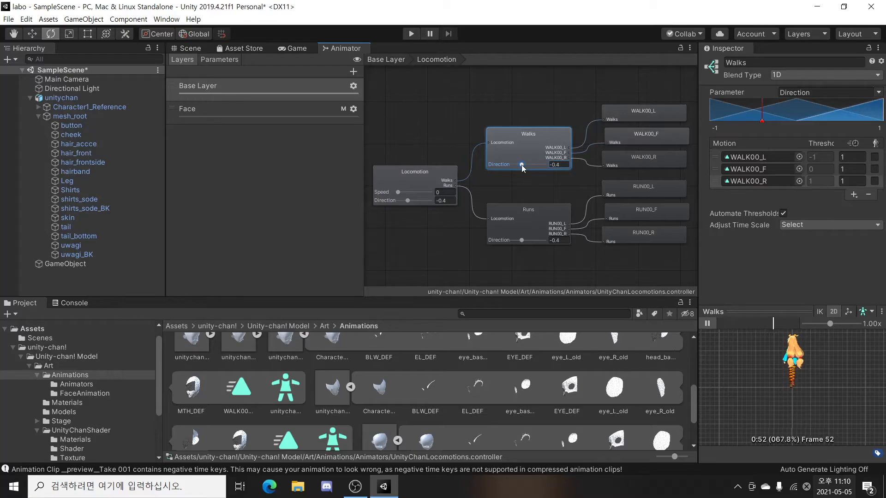
mouse_move(522, 167)
left_mouse_down()
mouse_move(503, 168)
mouse_move(524, 168)
left_mouse_up()
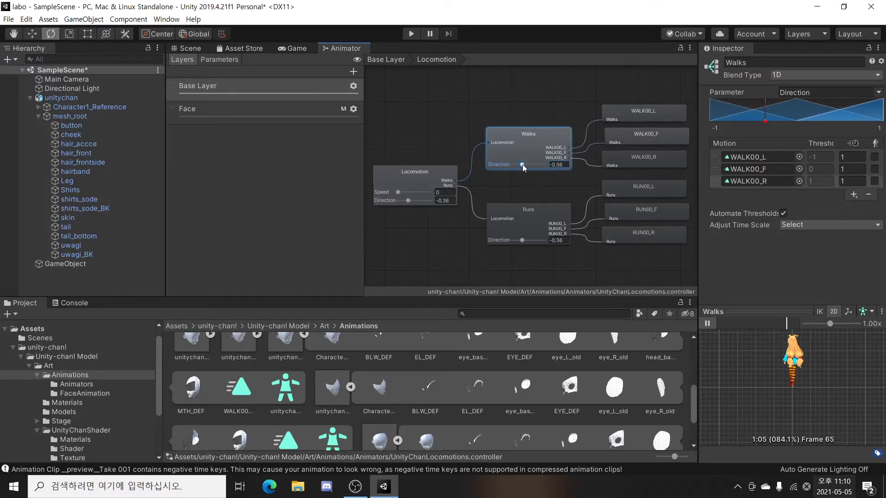
left_click_drag(524, 168, 538, 168)
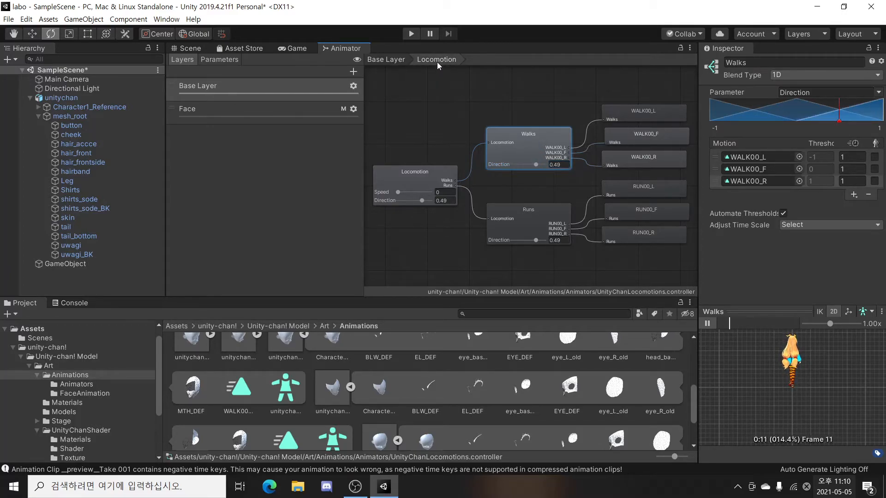
left_click(439, 83)
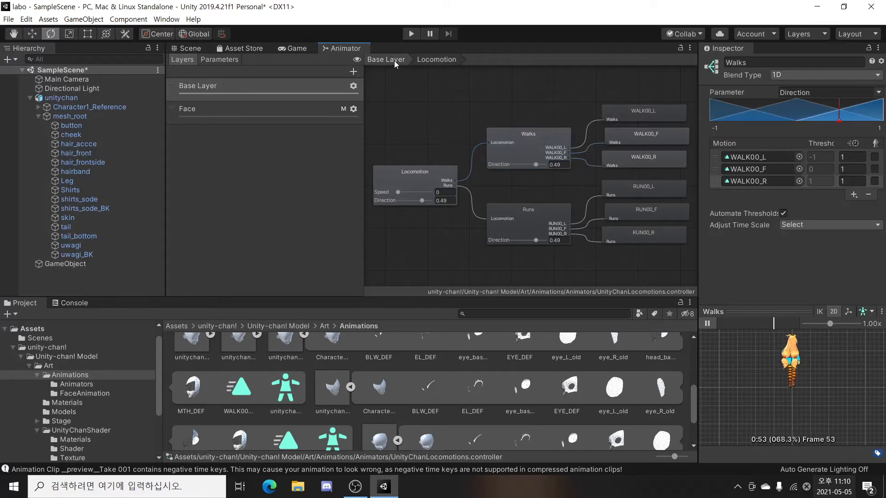
left_click(710, 324)
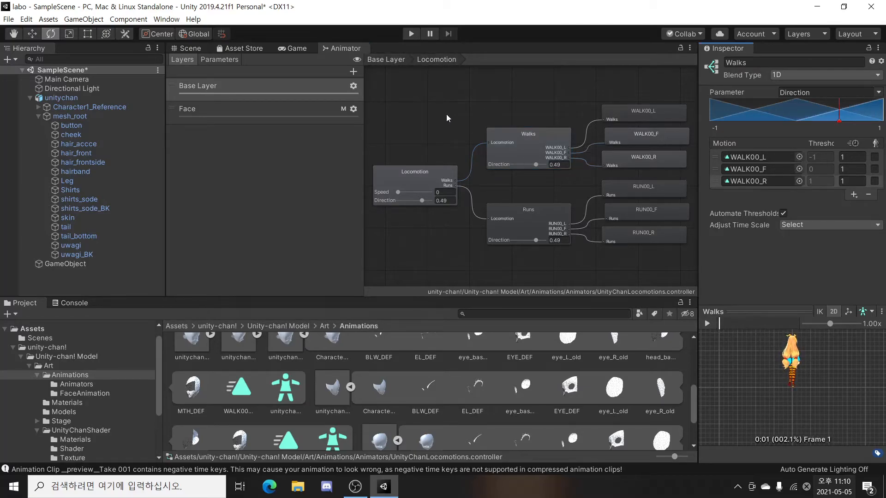
Return to the Base Layer and preview the transitions between Locomotion and Idle in both directions
left_click(388, 60)
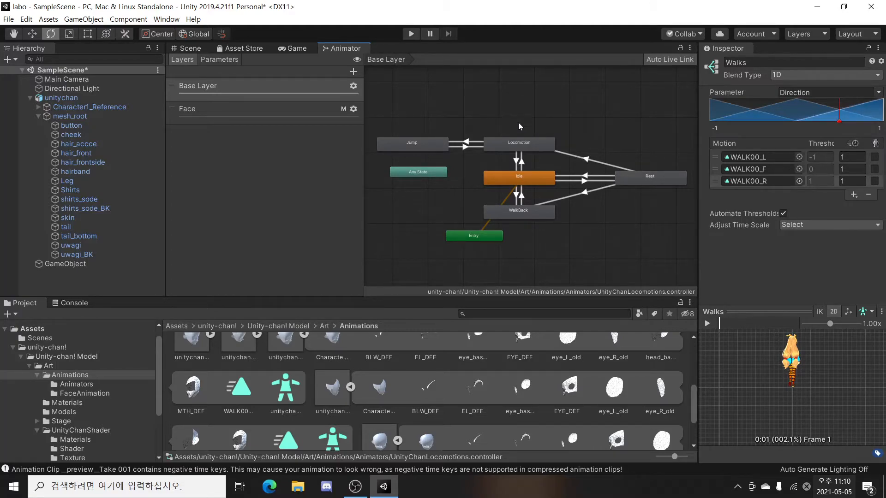
left_click(517, 161)
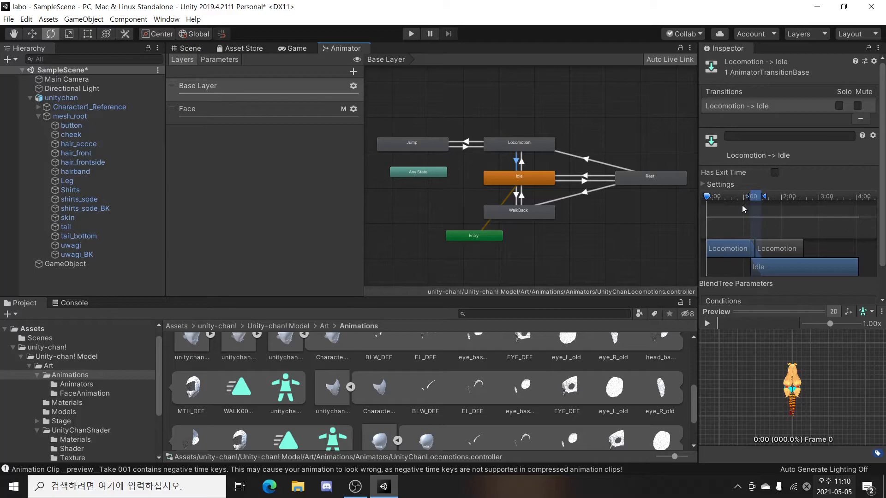
left_click(707, 324)
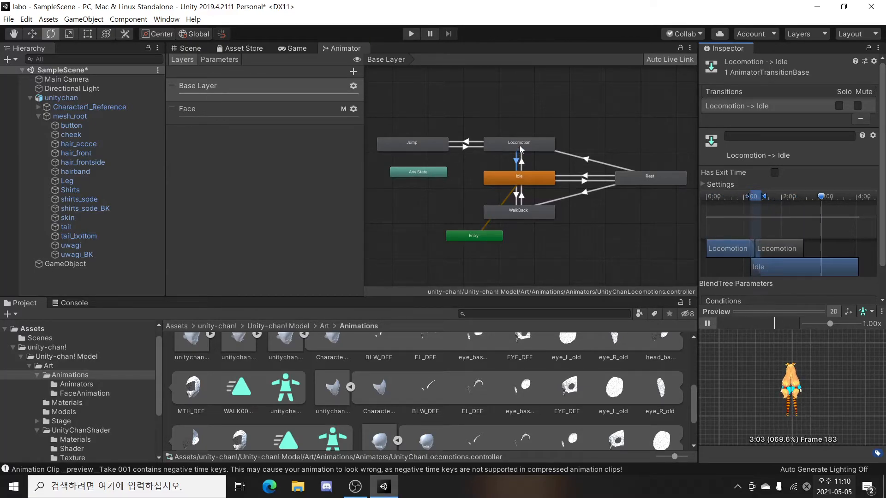
left_click(522, 162)
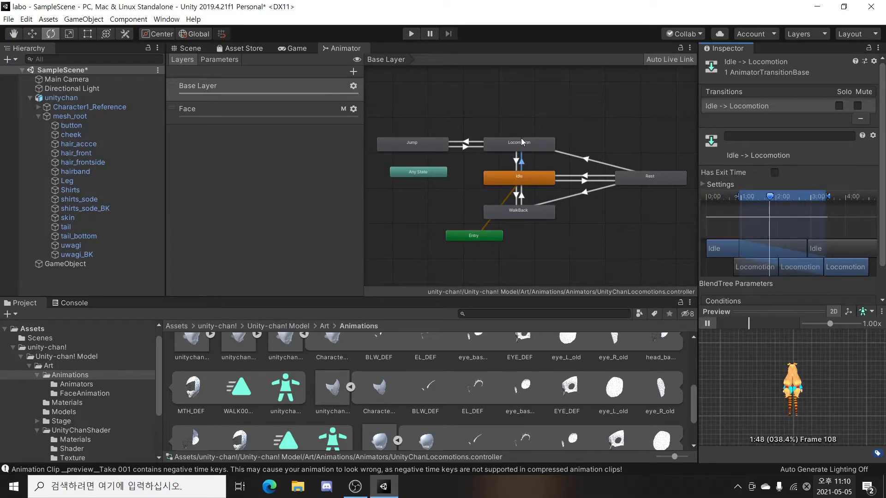
Shorten the Idle -> Locomotion transition by moving its start to just before 3:00 and preview the blend
left_click_drag(739, 197, 806, 198)
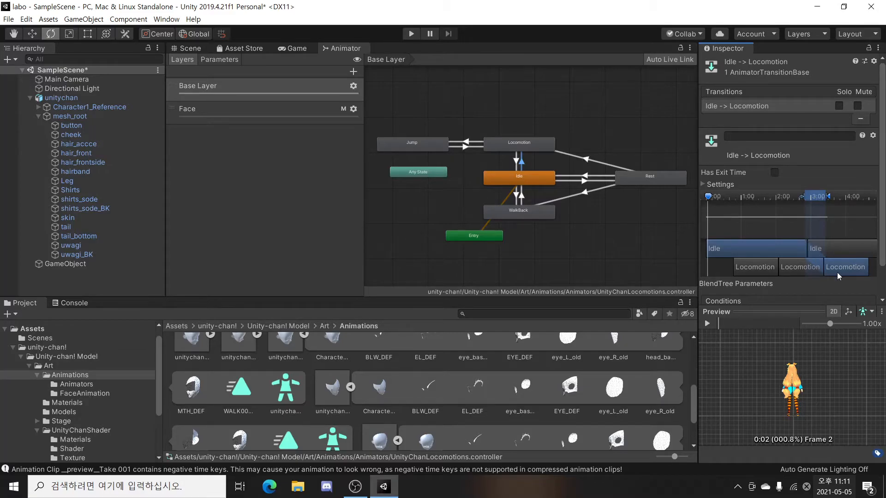
left_click(708, 323)
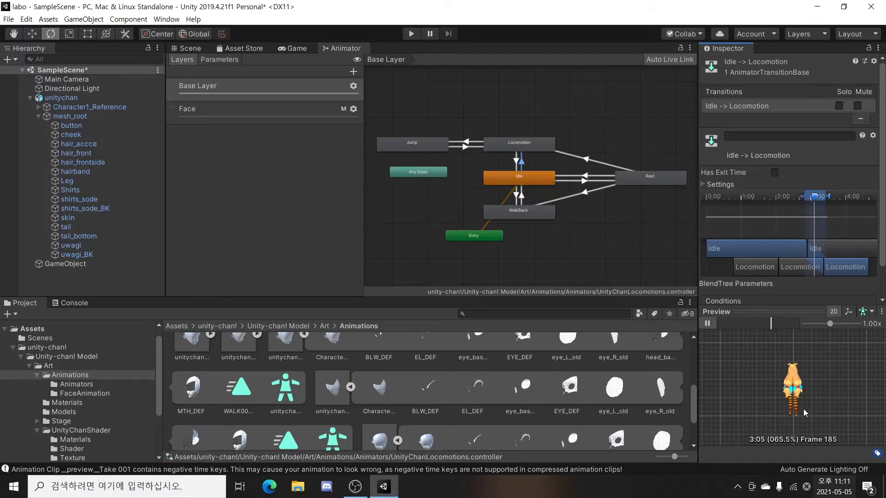
left_click(709, 325)
left_click_drag(734, 203, 820, 198)
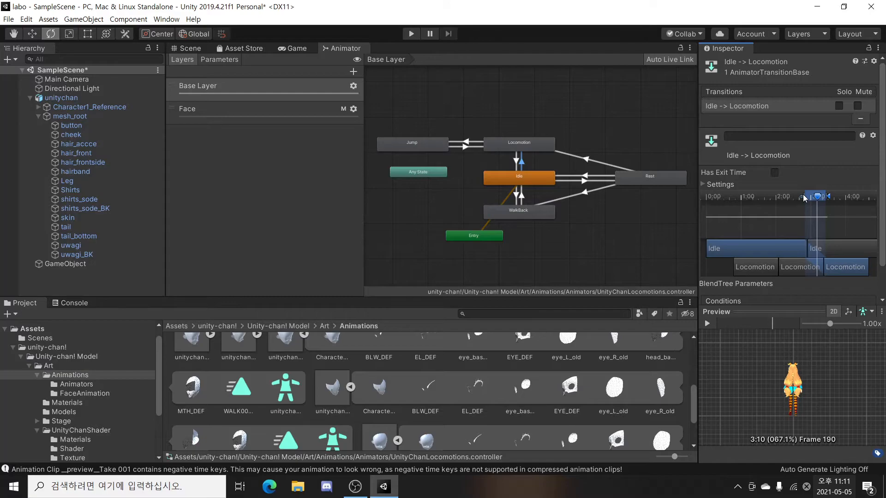
Lengthen the Idle -> Locomotion transition by moving its start back to about 2:00 and play the preview
left_click_drag(804, 198, 776, 198)
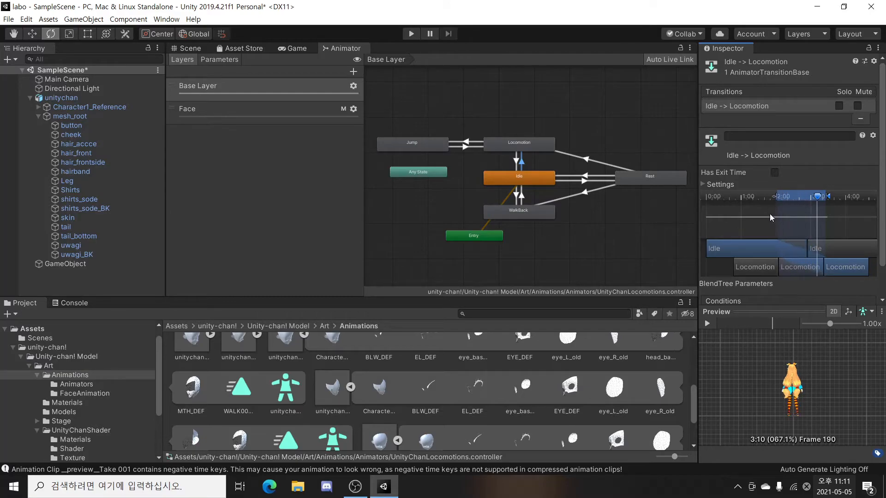
left_click(706, 324)
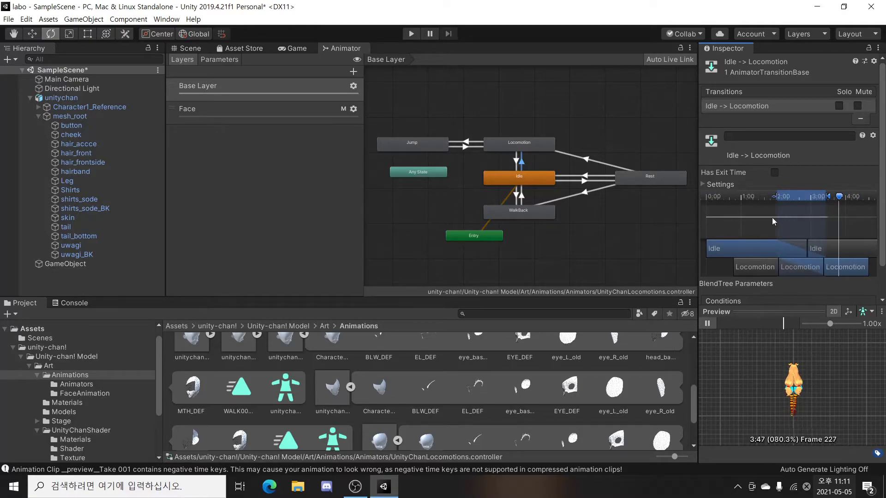
Reduce the Idle -> Locomotion transition to almost zero length by moving its start to its end marker, and preview it
left_click_drag(776, 198, 850, 209)
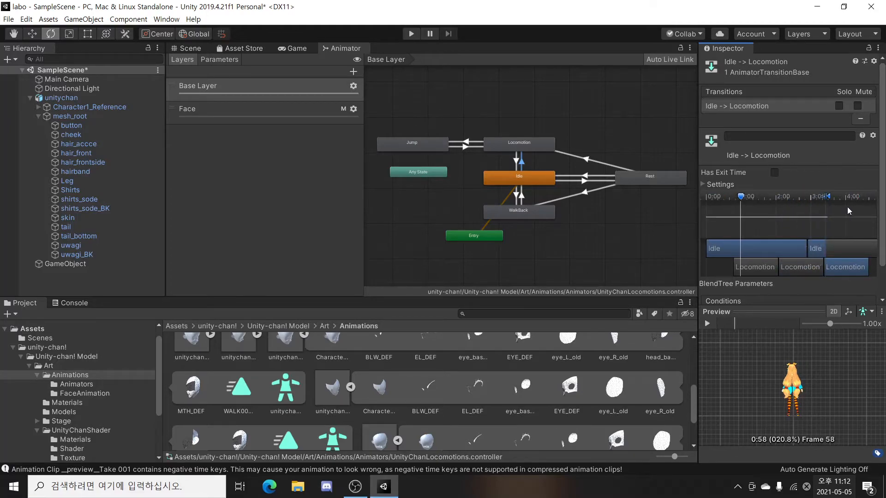
left_click(707, 323)
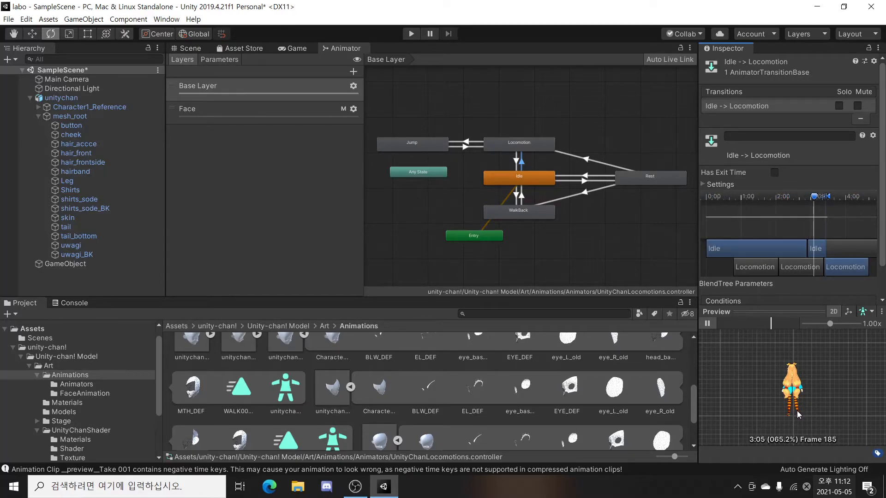
left_click(710, 325)
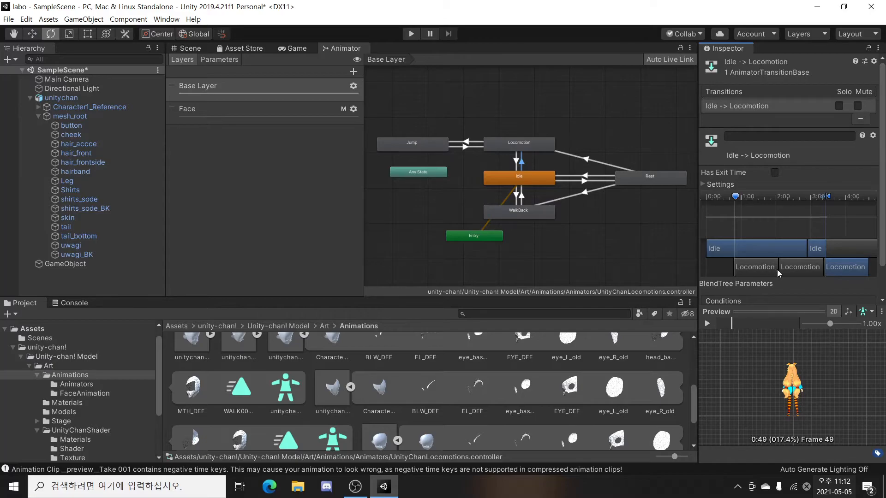
Inspect the Idle -> Locomotion transition's Has Exit Time option, leaving it off, and return to the Scene view
left_click(774, 173)
left_click(185, 50)
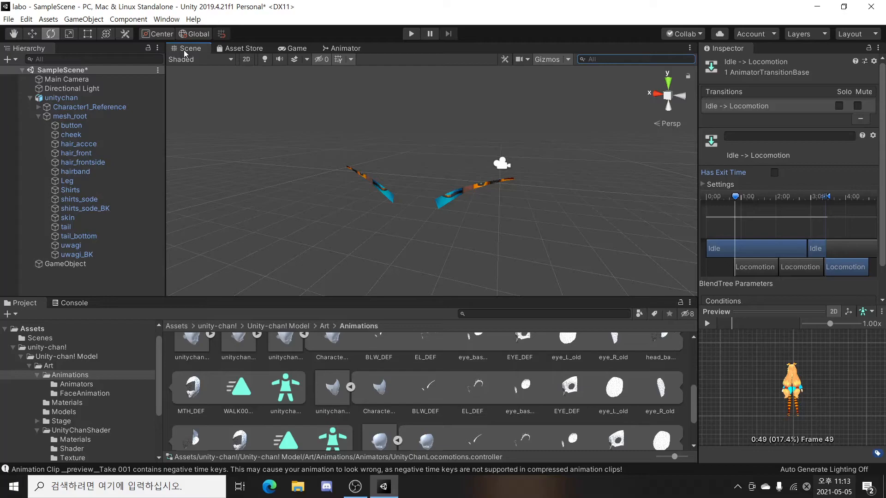
Launch Blender from the desktop's application search
key("super")
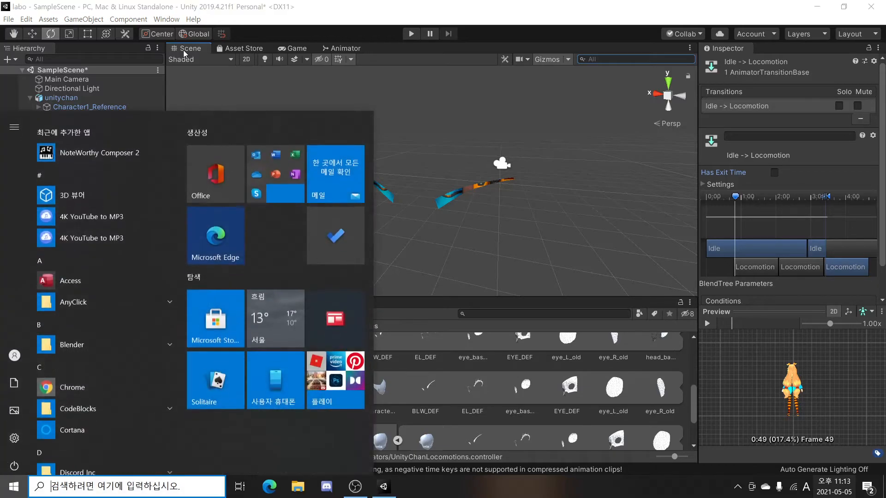
type("blender")
key("Return")
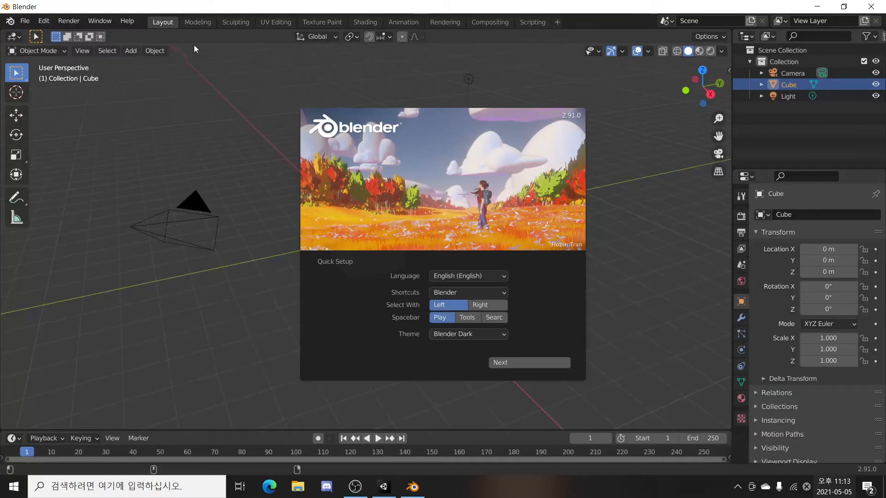
Delete the default camera, light and cube from the new scene
left_click(151, 218)
left_click(145, 226)
key("Delete")
left_click(469, 80)
key("Delete")
left_click(362, 235)
key("Delete")
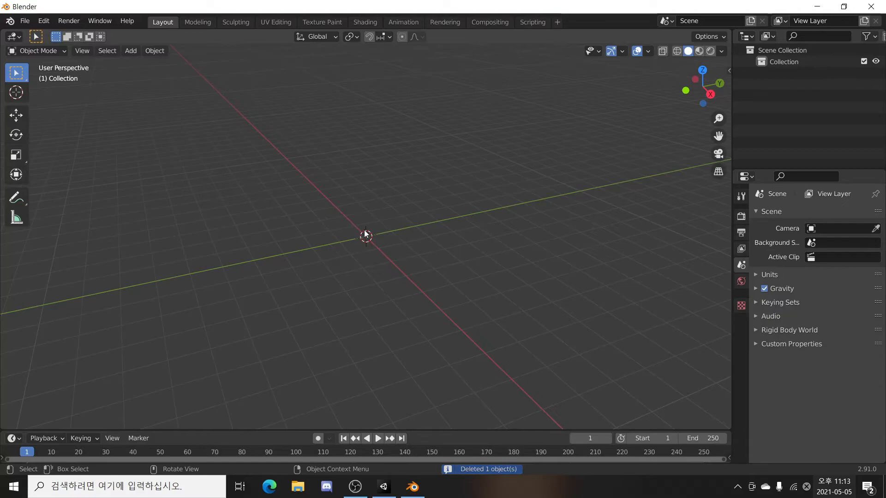
Start an FBX import and browse to the Unity_Project\labo folder on the Desktop
left_click(25, 21)
mouse_move(46, 176)
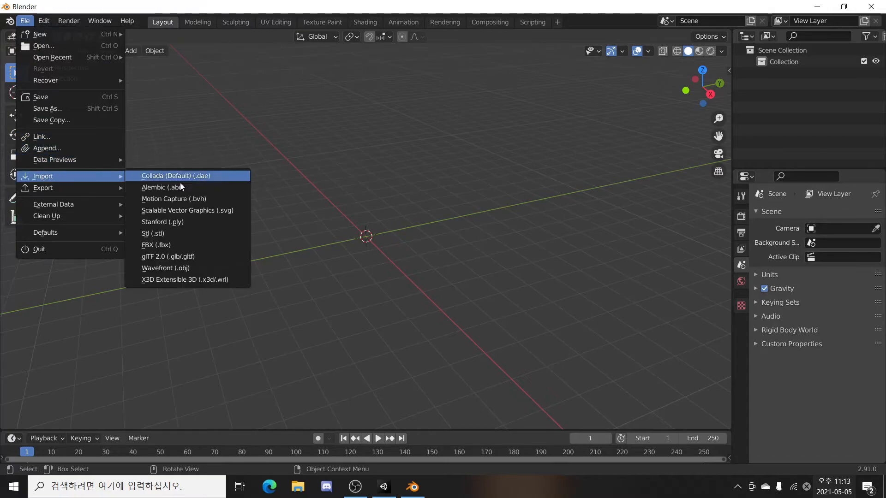
left_click(174, 246)
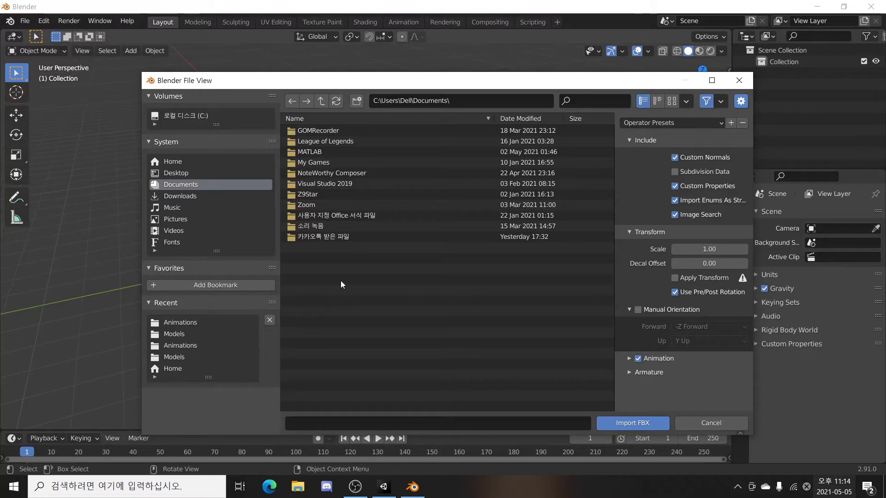
left_click(188, 172)
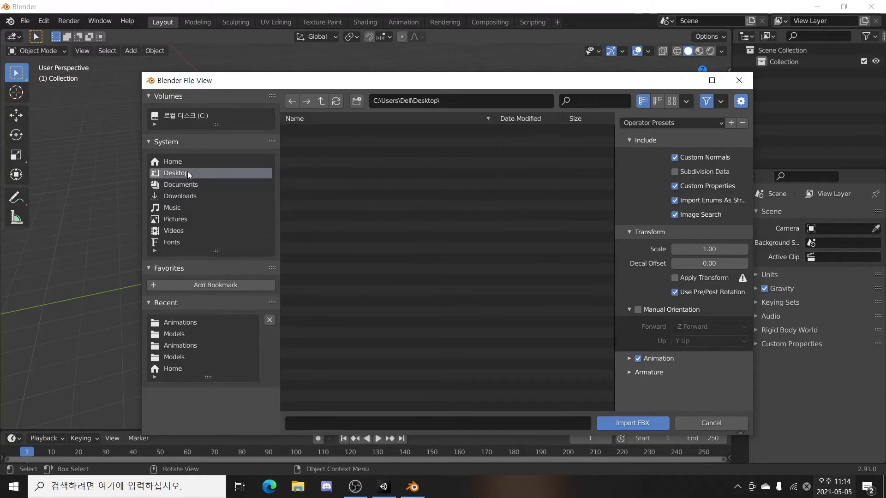
double_click(309, 152)
double_click(310, 151)
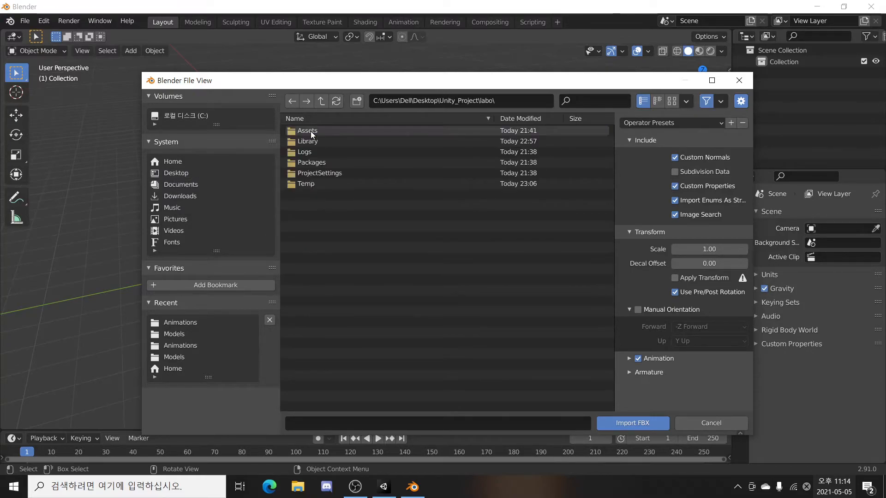
Import the Unity-Chan character FBX from the Art folder inside Assets, unity-chan!, Unity-chan! Model
left_click(317, 131)
double_click(317, 131)
double_click(318, 140)
double_click(323, 131)
double_click(320, 134)
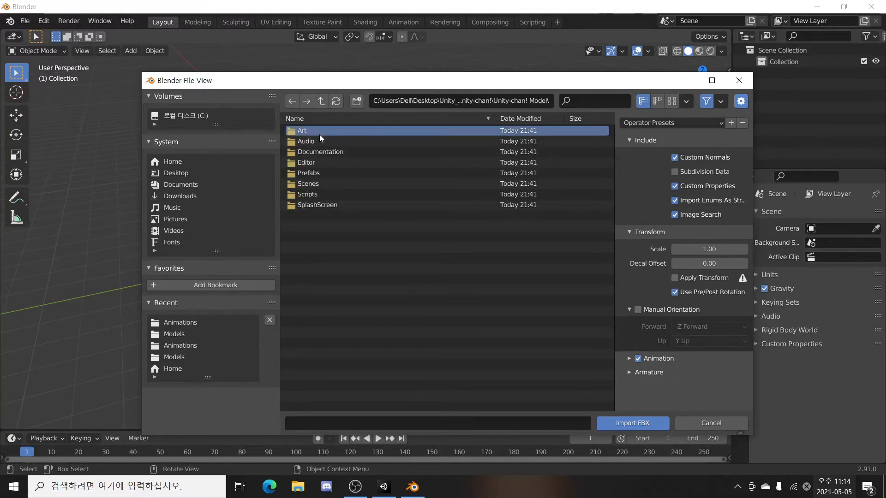
double_click(317, 150)
double_click(362, 141)
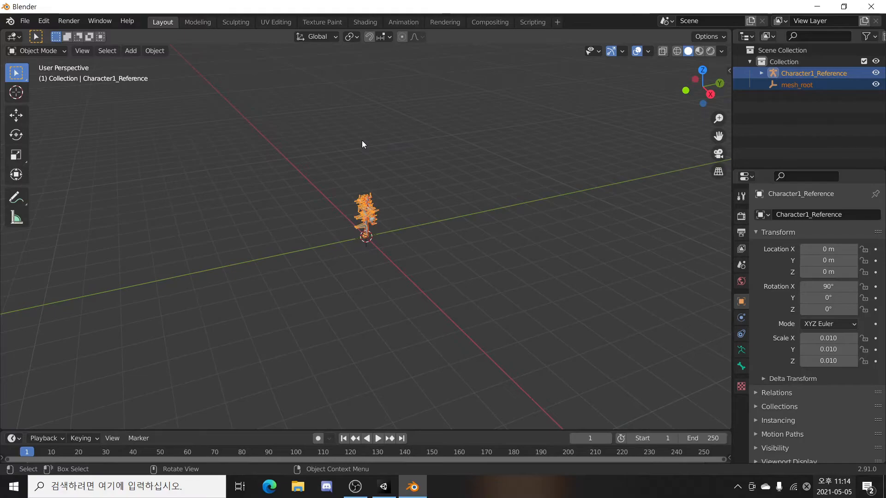
Enlarge the imported Character1_Reference armature and mesh_root together, bringing the armature's scale to about 0.065
key("s")
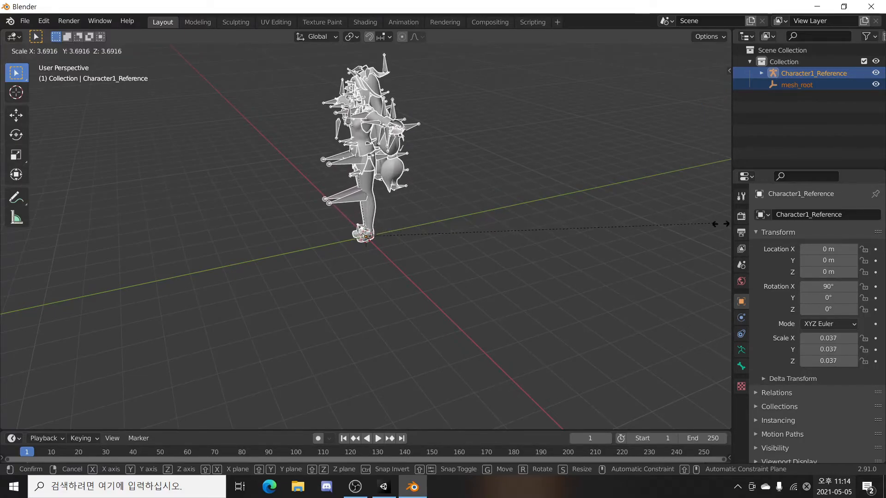
left_click(712, 223)
key("s")
left_click(544, 240)
scroll(453, 247, "down", 3)
middle_click_drag(452, 247, 450, 201)
right_click(433, 250)
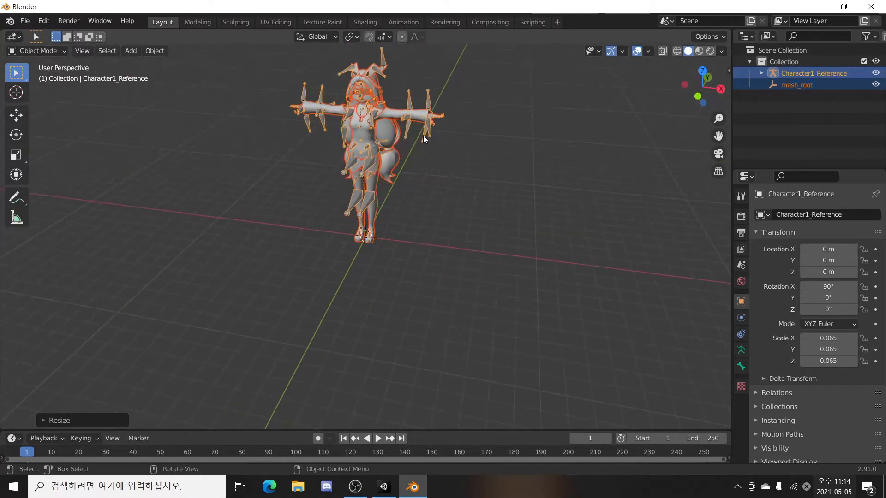
Inspect the character's separate meshes by selecting uwagi and Leg, and view the whole figure up close
left_click(388, 116)
left_click(362, 140)
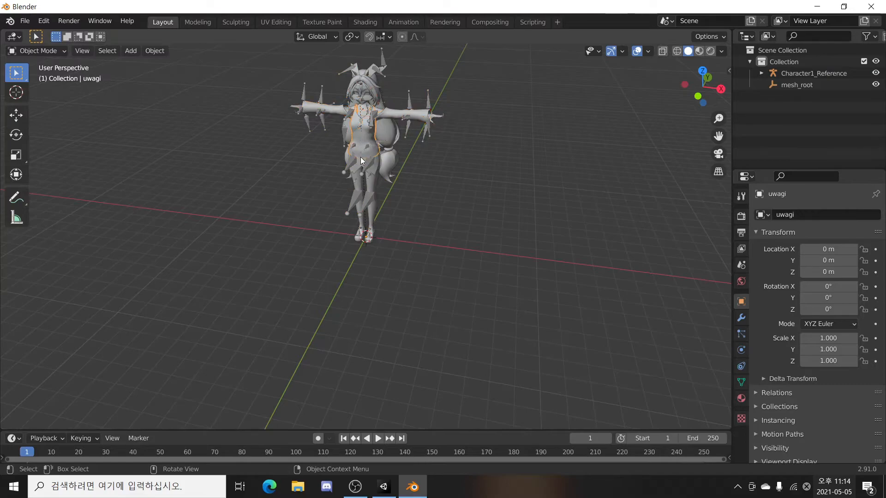
left_click(370, 185)
middle_click_drag(419, 151, 439, 187)
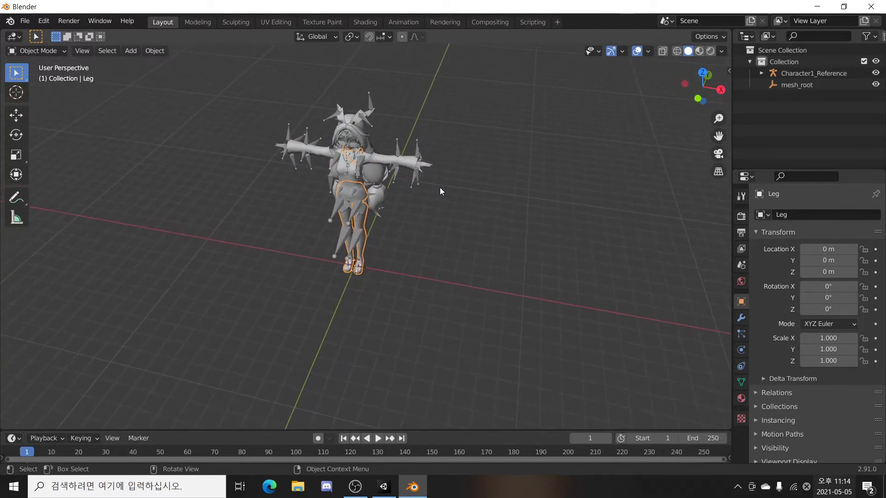
left_click(429, 217)
mouse_move(430, 221)
middle_mouse_down()
mouse_move(438, 205)
mouse_move(427, 215)
middle_mouse_up()
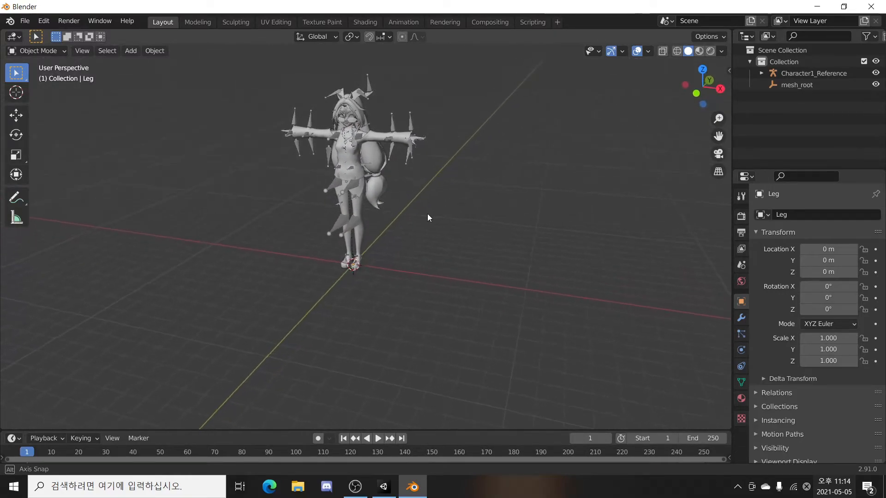
scroll(425, 214, "up", 4)
middle_click_drag(347, 89, 376, 184, "shift")
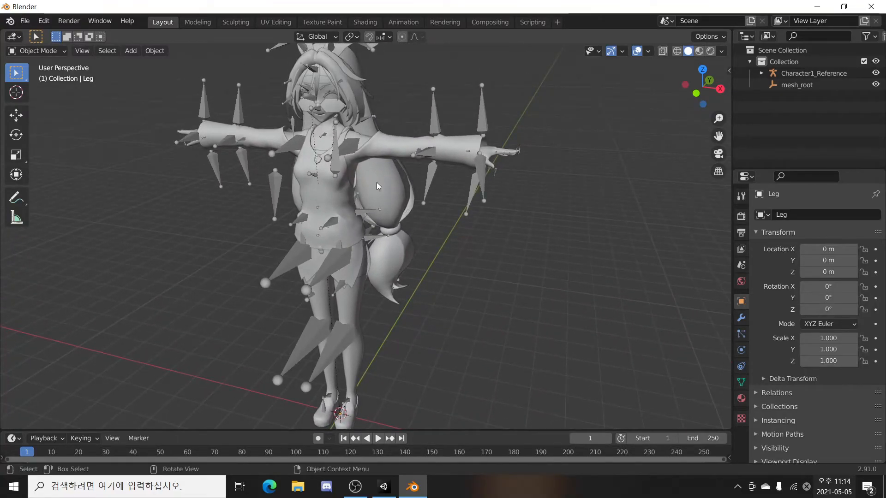
Select the EYE_DEF mesh around the eyes and show its shape keys, with EYE_SMILE1 active
left_click(329, 94)
left_click(330, 85)
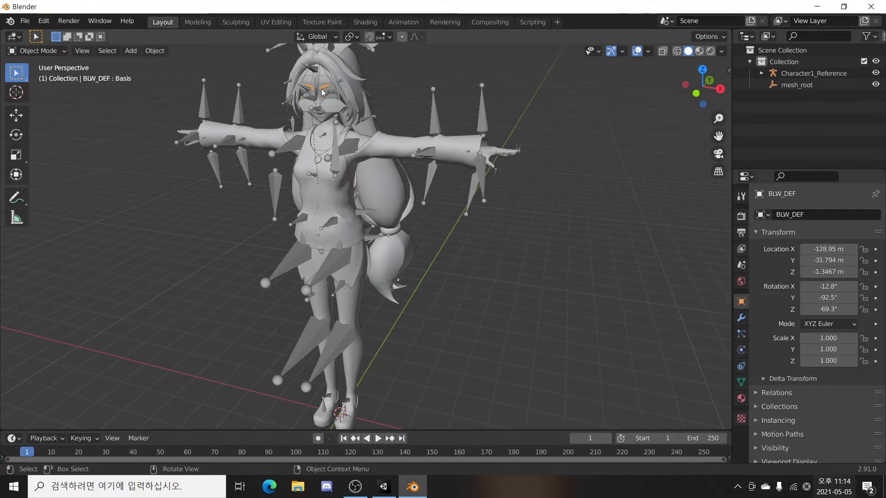
left_click(325, 96)
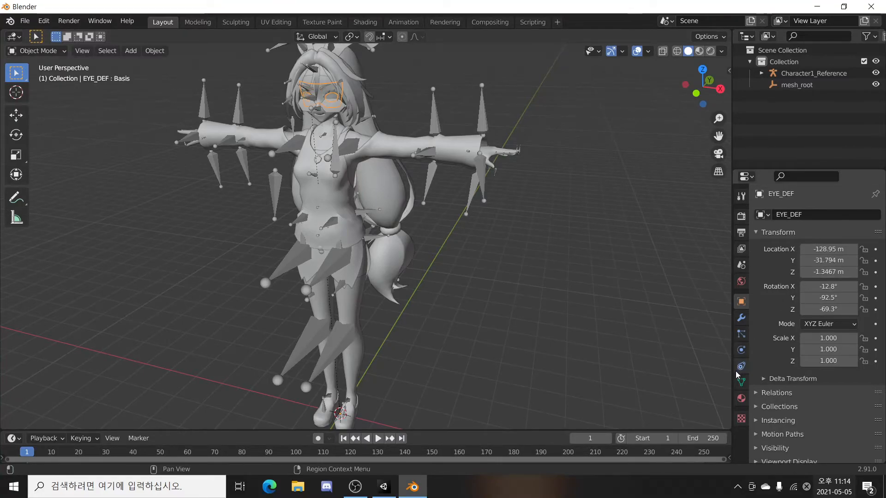
left_click(741, 382)
left_click(793, 338)
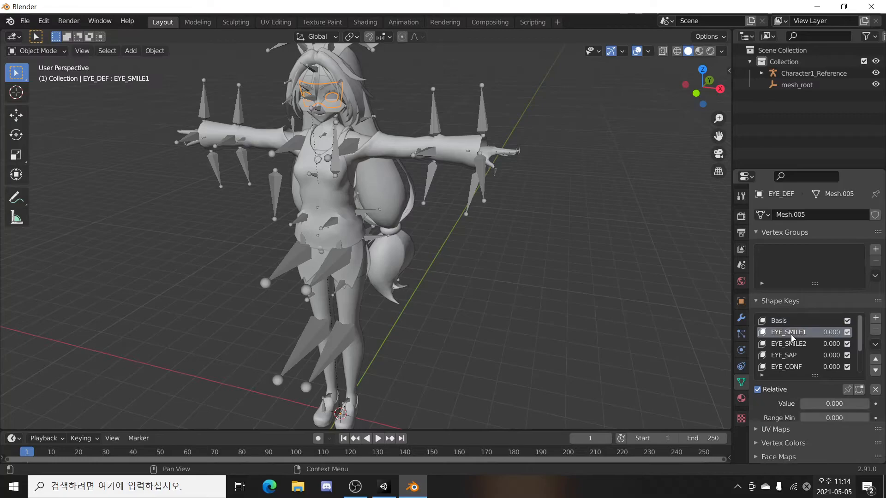
Look through the EYE_SMILE2, EYE_SAP, EYE_SMILE1 and Basis shape keys in Object Mode, ending on EYE_SMILE1
left_click(793, 347)
left_click(793, 357)
left_click(792, 344)
left_click(792, 332)
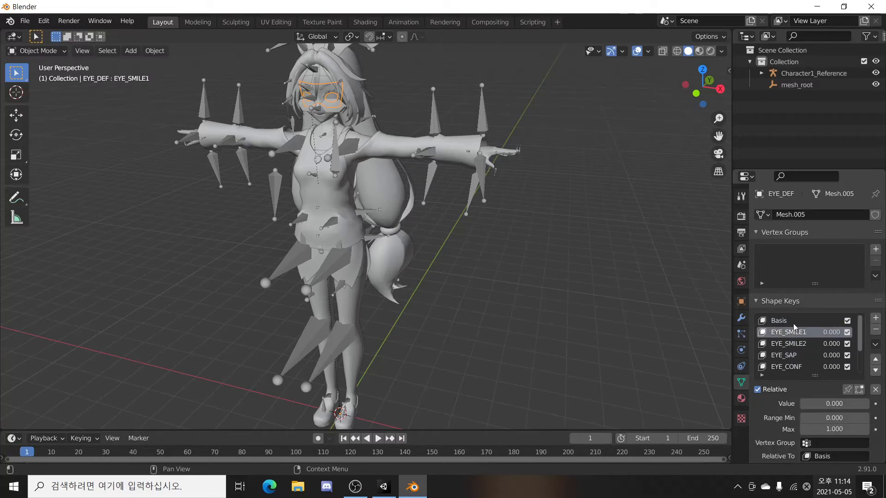
left_click(793, 321)
left_click(792, 333)
Put the EYE_DEF mesh into Edit Mode and examine the EYE_SMILE1 shape from the front of the face
left_click(504, 206)
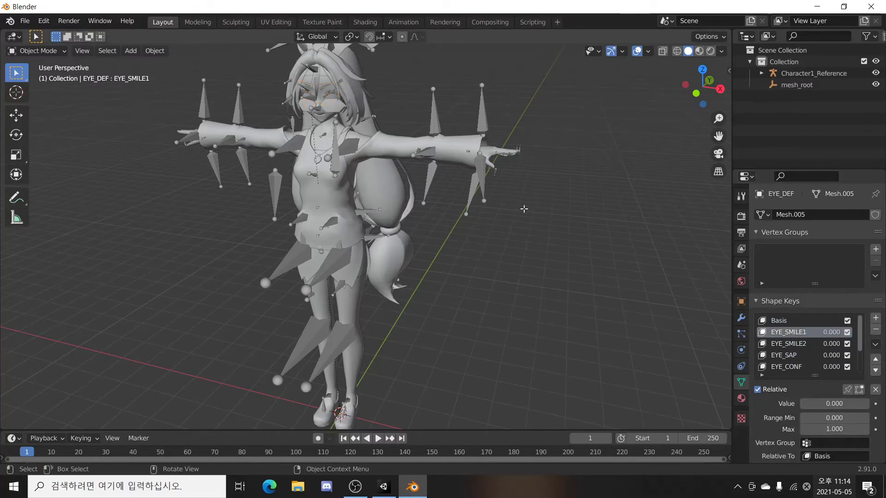
key("Tab")
scroll(328, 117, "up", 3)
scroll(329, 117, "down", 3)
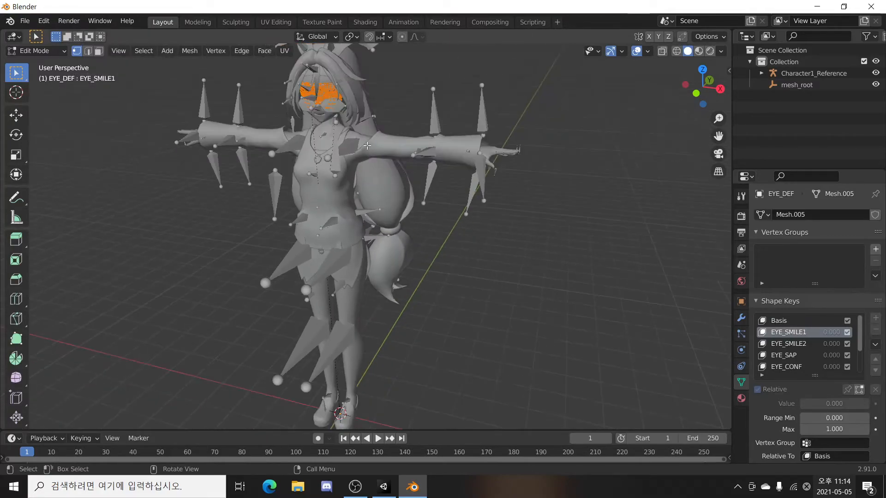
middle_click_drag(358, 134, 409, 183)
middle_click_drag(453, 220, 447, 194)
scroll(447, 194, "up", 4)
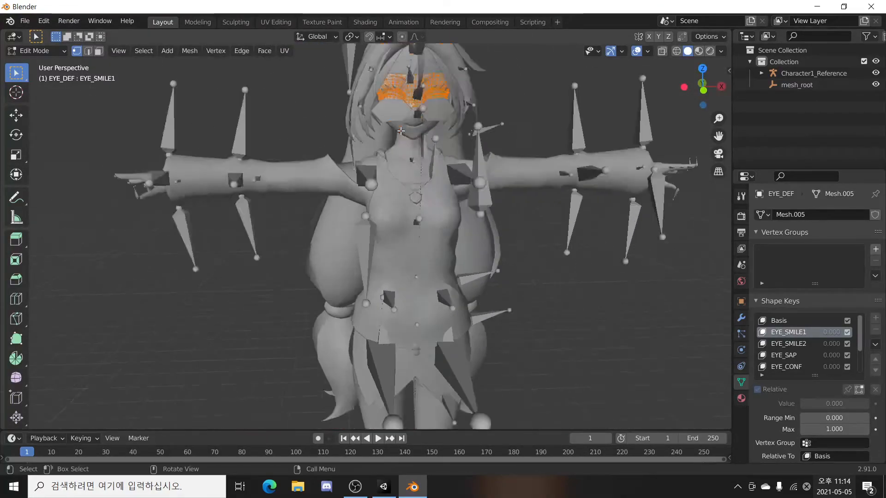
scroll(446, 195, "down", 2)
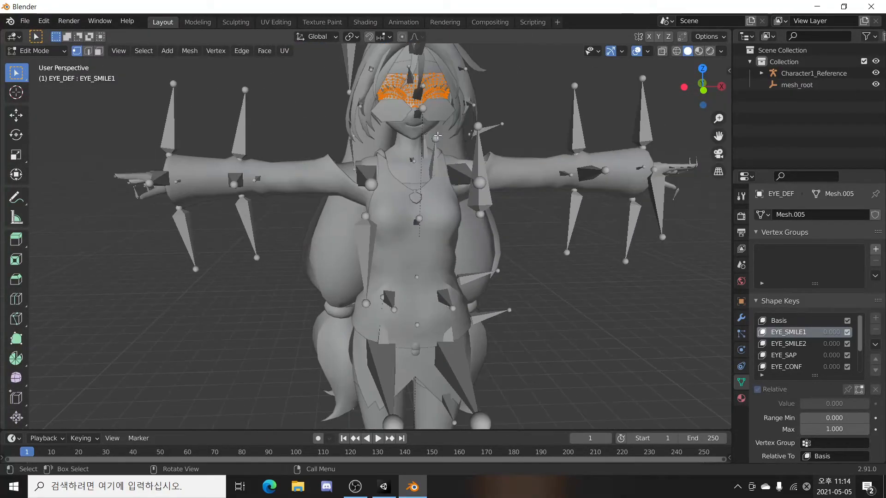
Compare the EYE_SMILE2, EYE_SAP and EYE_CONF eye shapes with Basis in Edit Mode
left_click(790, 343)
left_click(784, 355)
left_click(782, 368)
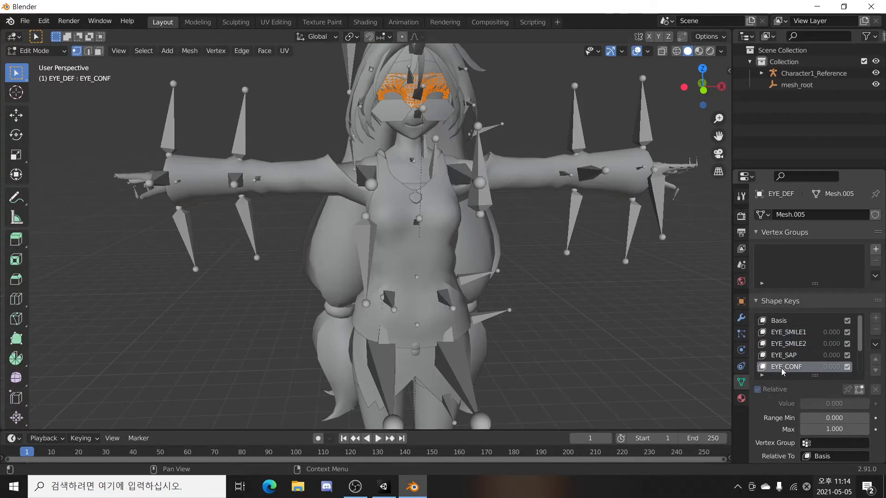
left_click(781, 356)
left_click(784, 344)
left_click(786, 321)
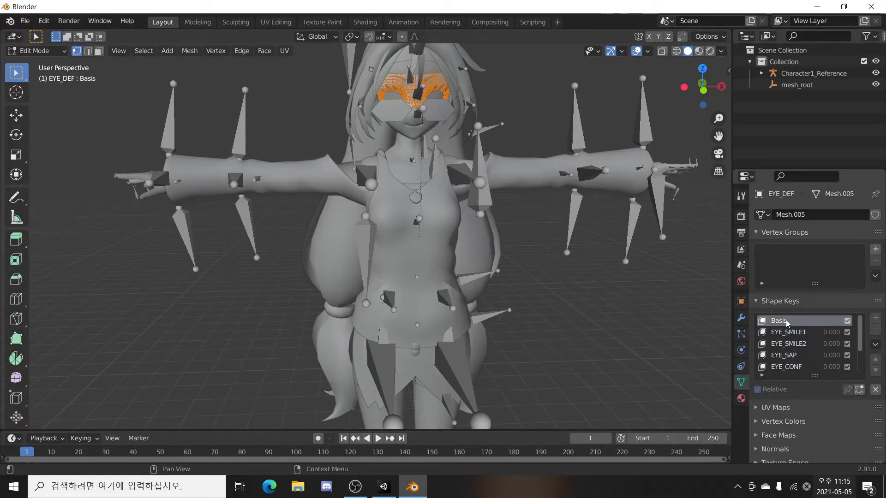
Step through the EYE_DEF shape keys from EYE_SMILE1 to EYE_DEF_C, including EYE_ANG1 and EYE_ANG2, to examine each eye deformation
left_click(789, 333)
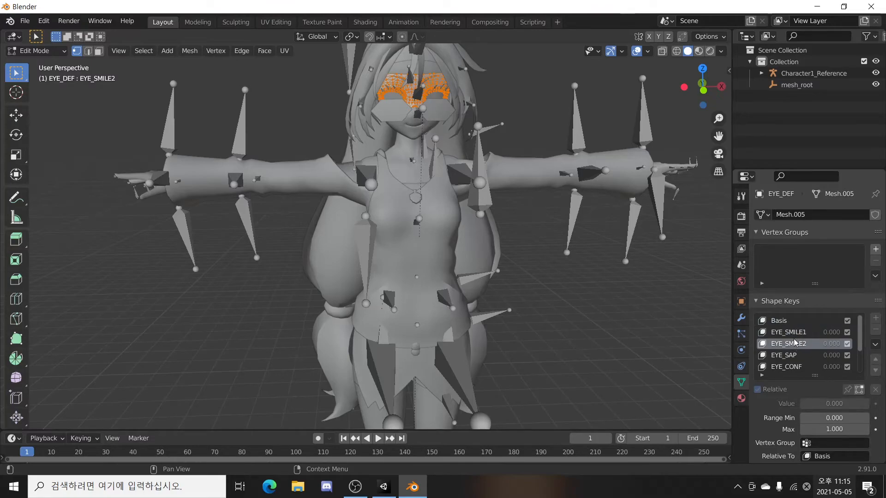
left_click(800, 356)
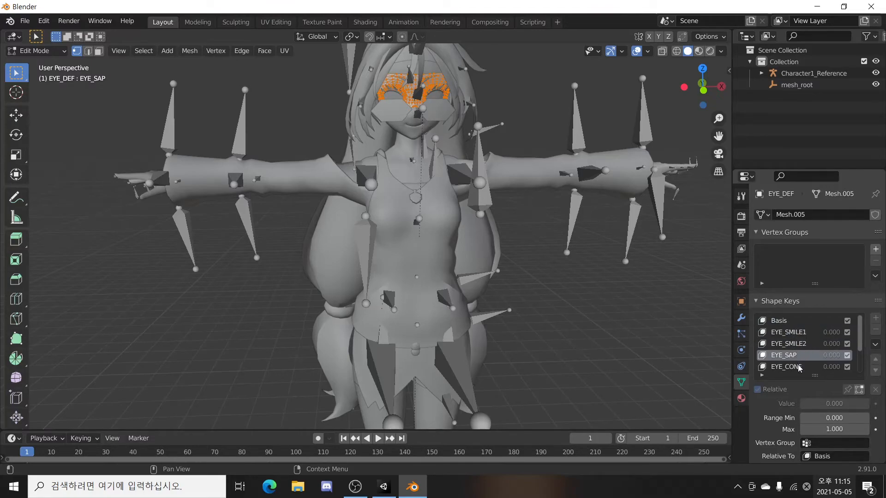
left_click(800, 368)
scroll(786, 338, "down", 3)
left_click(783, 346)
left_click(785, 356)
left_click(786, 366)
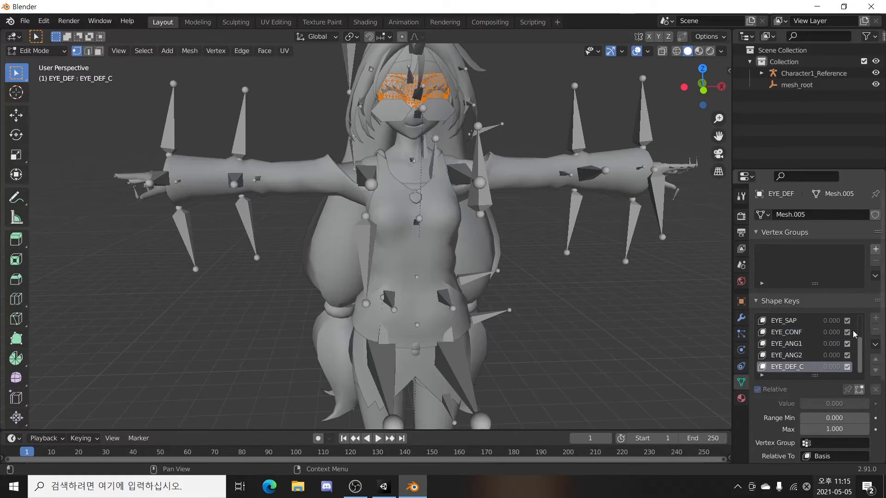
Add a new shape key to the EYE_DEF mesh and open the mesh for editing
key("Tab")
left_click(876, 318)
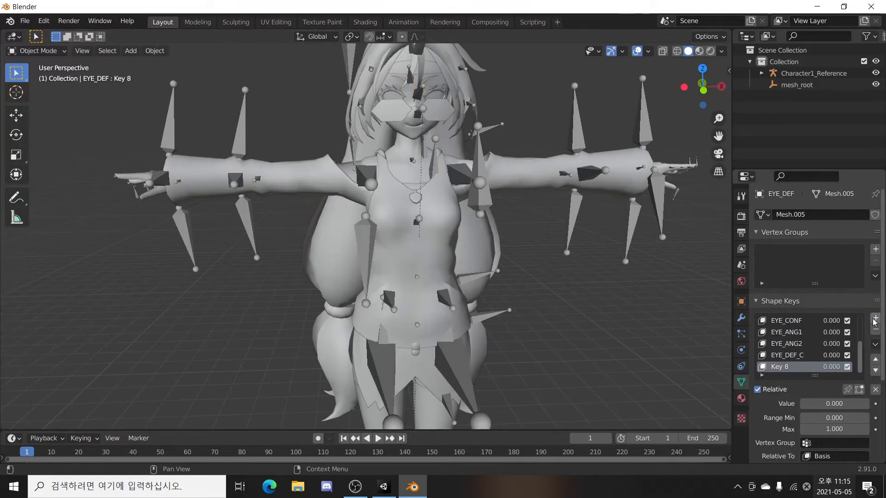
key("Tab")
Enlarge the whole eye mesh in Key 8, move it off the face to beside the head, and return to Object Mode
key("s")
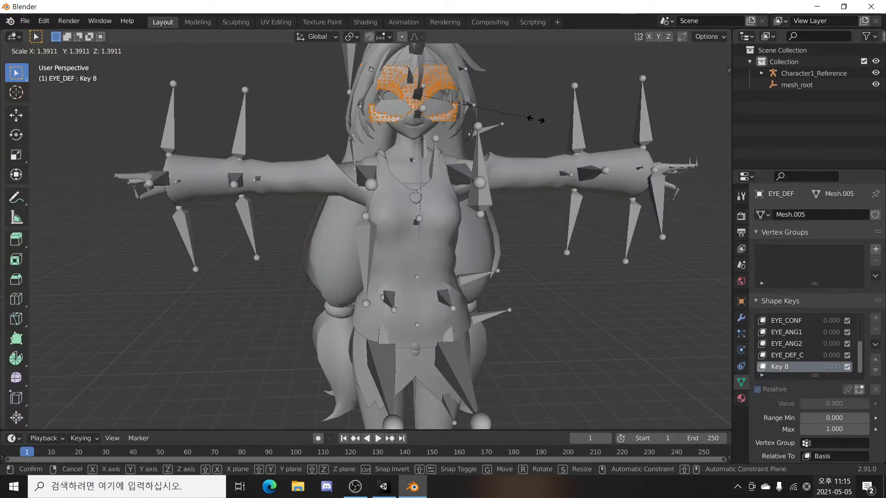
left_click(558, 123)
key("g")
left_click(367, 134)
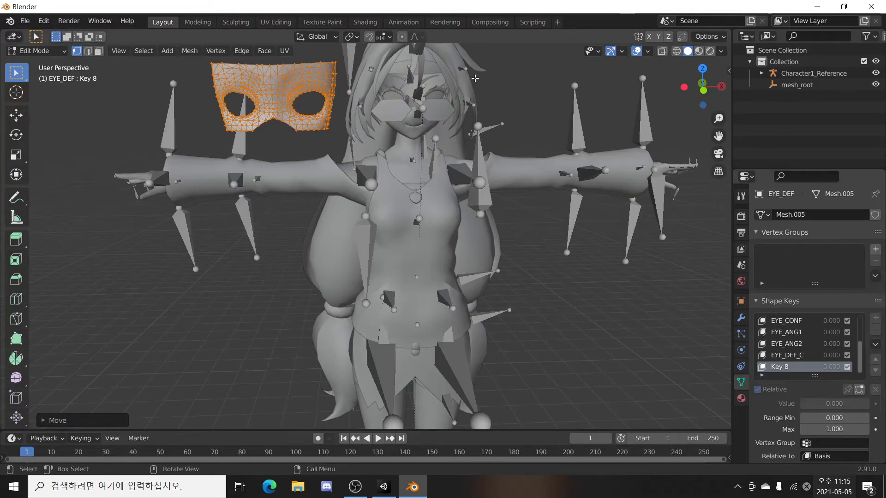
left_click(522, 93)
key("Tab")
key("Tab")
key("Tab")
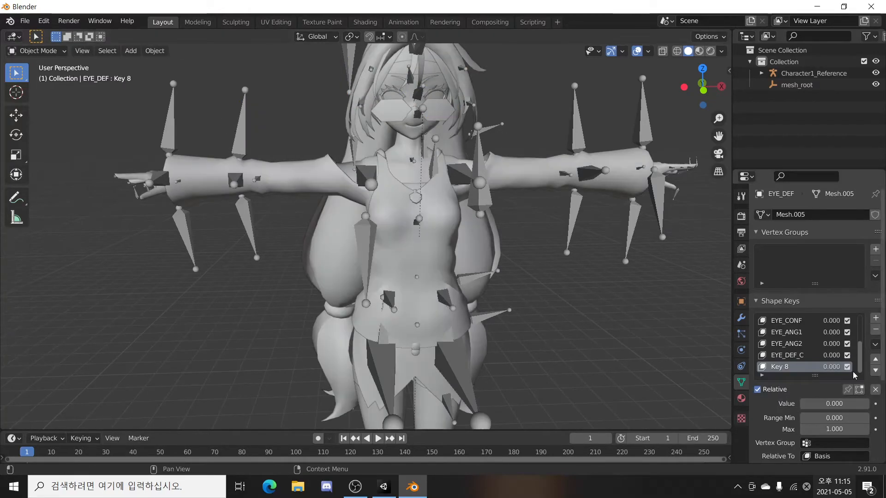
Set the value of Key 8 to 0.956 and the value of EYE_SAP to 1.000
left_click_drag(816, 405, 867, 404)
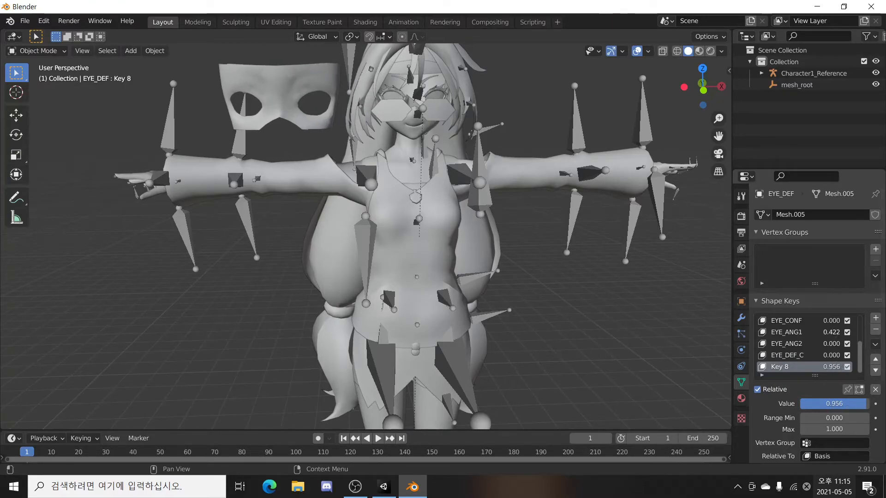
scroll(856, 335, "up", 1)
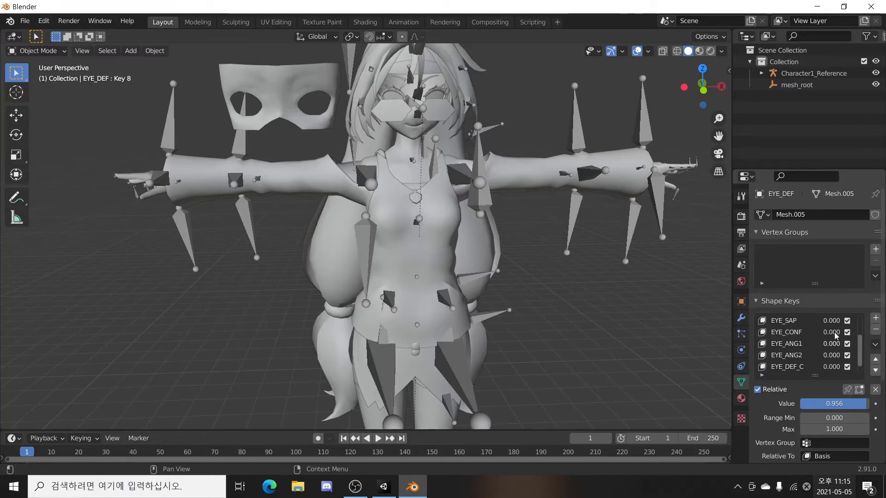
left_click_drag(835, 321, 861, 321)
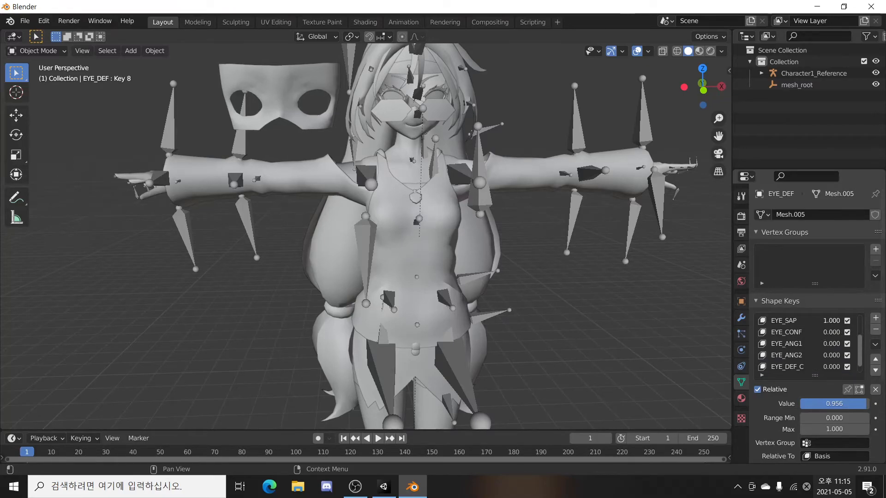
Set the EYE_SMILE1 shape key to 0.600 and return EYE_SAP to 0.000
scroll(821, 341, "up", 3)
left_click_drag(832, 355, 852, 332)
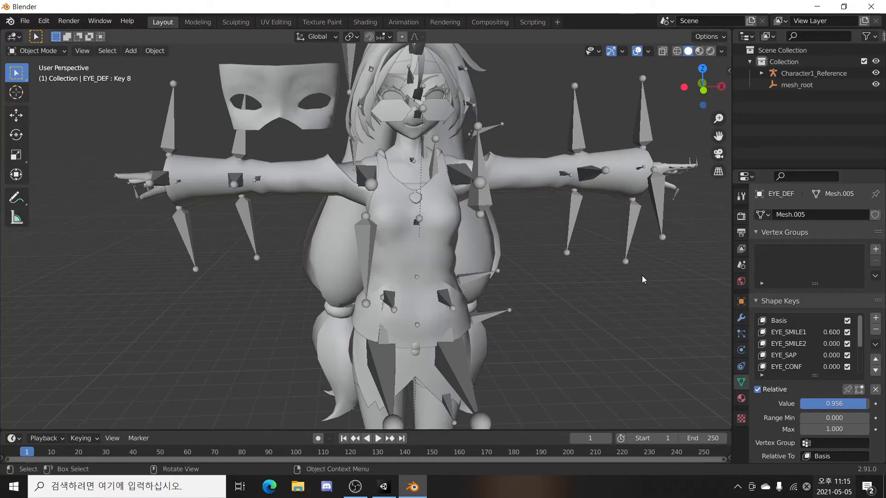
scroll(591, 278, "down", 3)
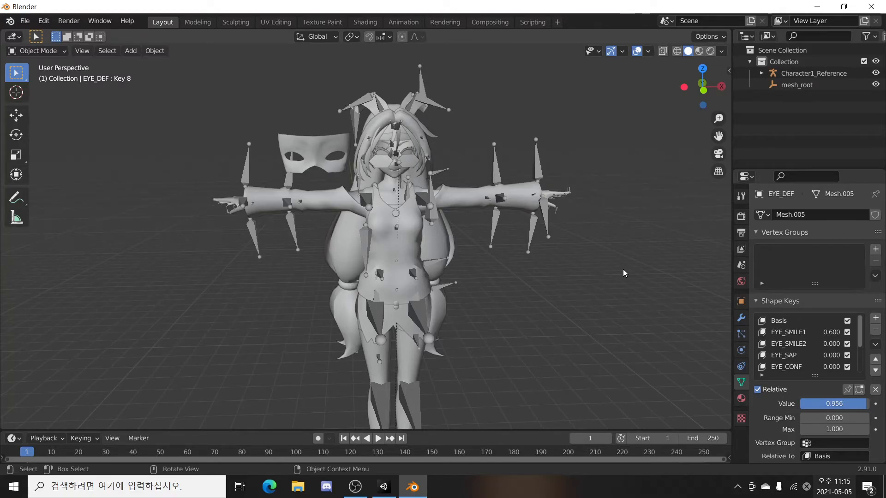
scroll(580, 227, "down", 1)
Import unitychan_JUMP00.fbx from the model's Animations folder into the current scene
left_click(29, 20)
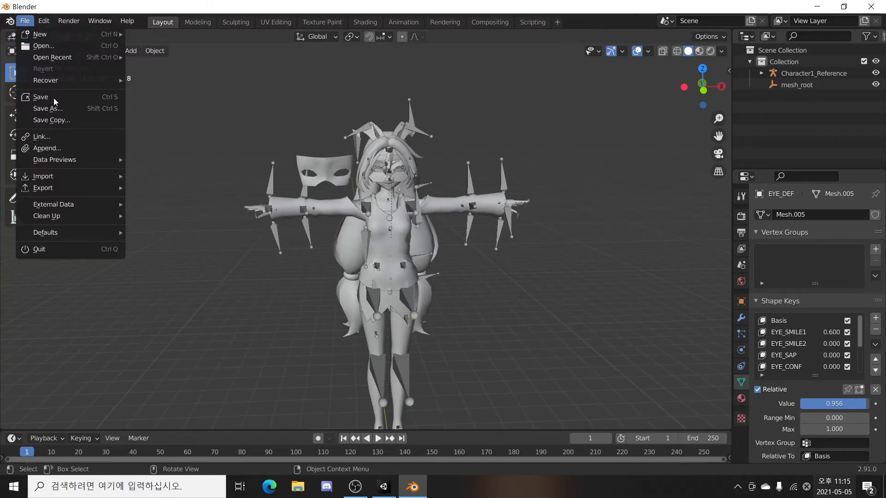
mouse_move(47, 183)
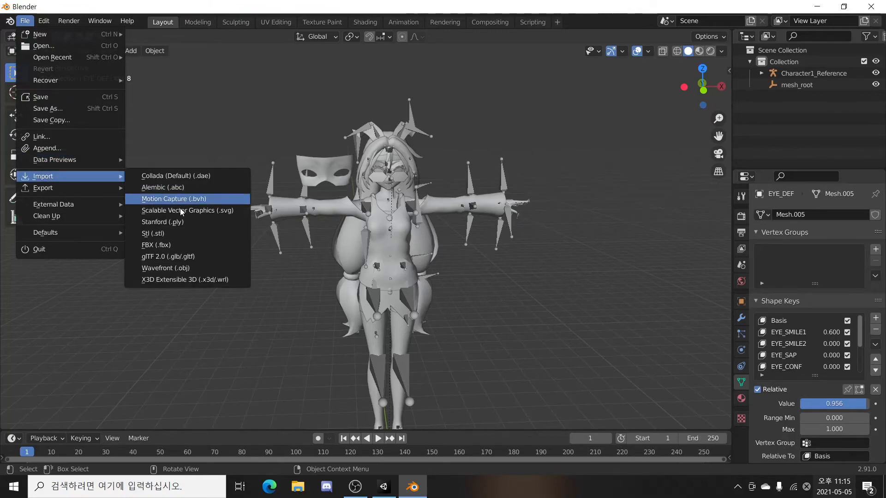
left_click(159, 245)
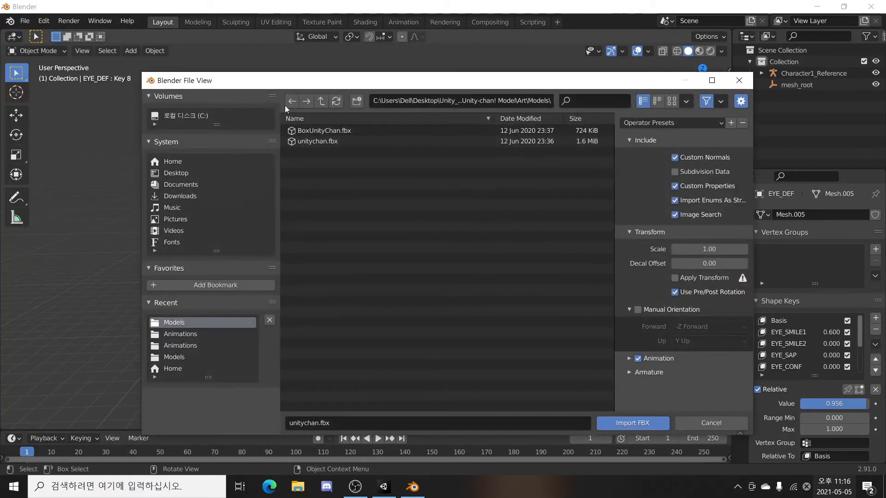
left_click(322, 101)
left_click(338, 131)
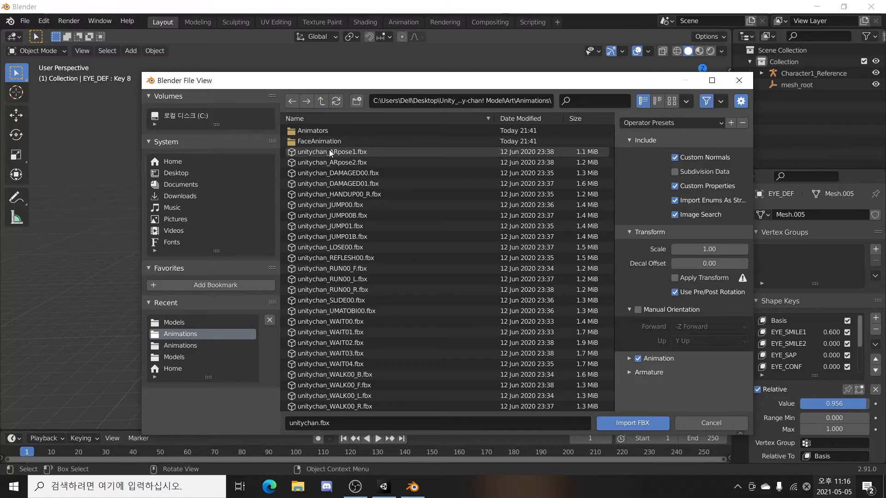
left_click(348, 206)
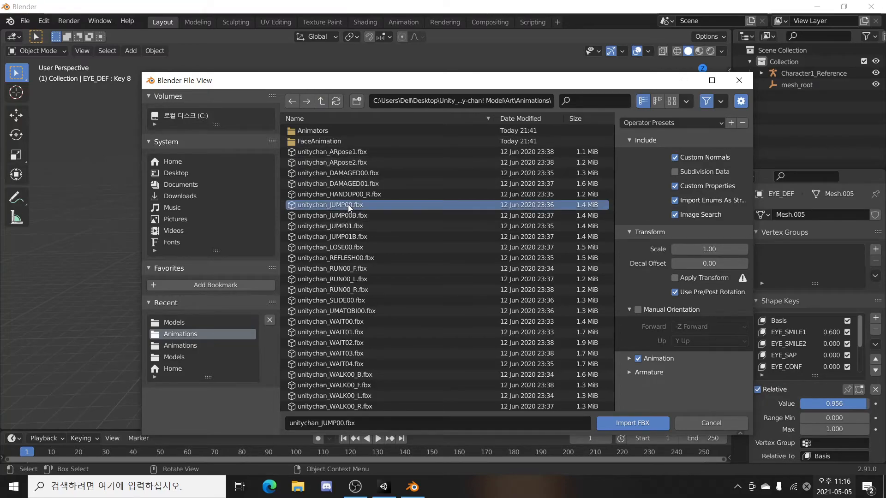
double_click(348, 204)
Examine the small imported jump skeleton between the original character's feet
middle_click_drag(508, 274, 493, 254)
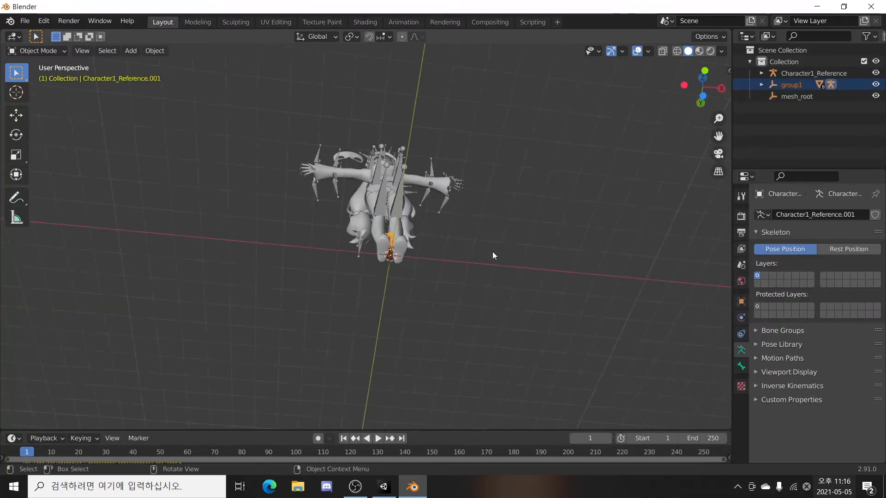
right_click(500, 250)
left_click(512, 233)
middle_click_drag(530, 223, 499, 306)
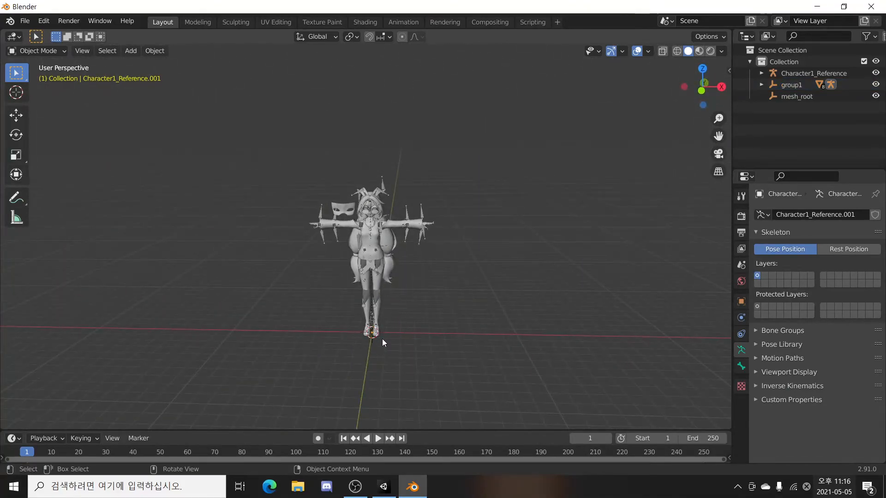
scroll(384, 349, "up", 5)
scroll(446, 362, "up", 1)
middle_click_drag(446, 363, 438, 329, "shift")
middle_click_drag(439, 329, 439, 368, "shift")
middle_click_drag(480, 344, 519, 122, "shift")
scroll(432, 251, "up", 3)
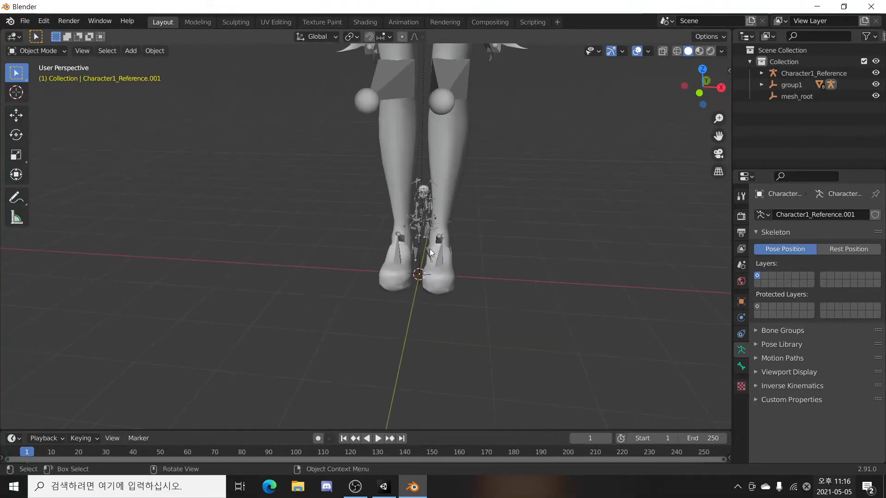
scroll(467, 268, "down", 2)
Try to delete the original Character1_Reference armature, and undo each deletion
left_click(803, 73)
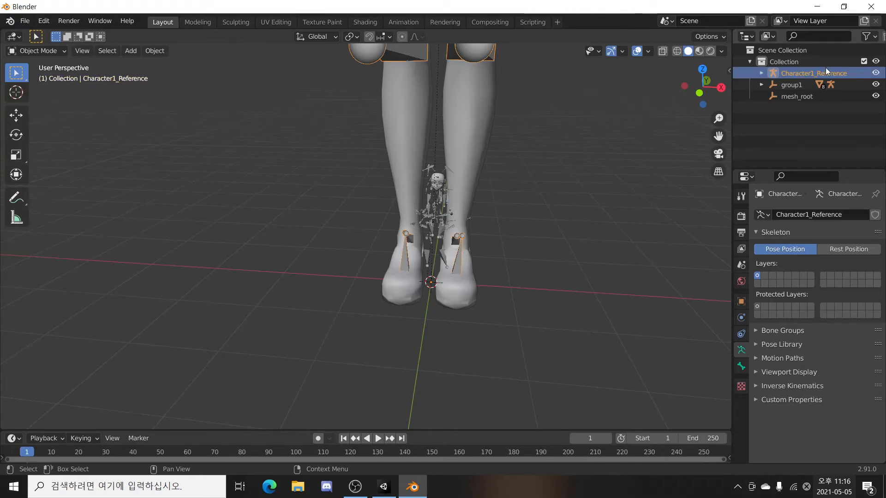
key("Delete")
key("ctrl+z")
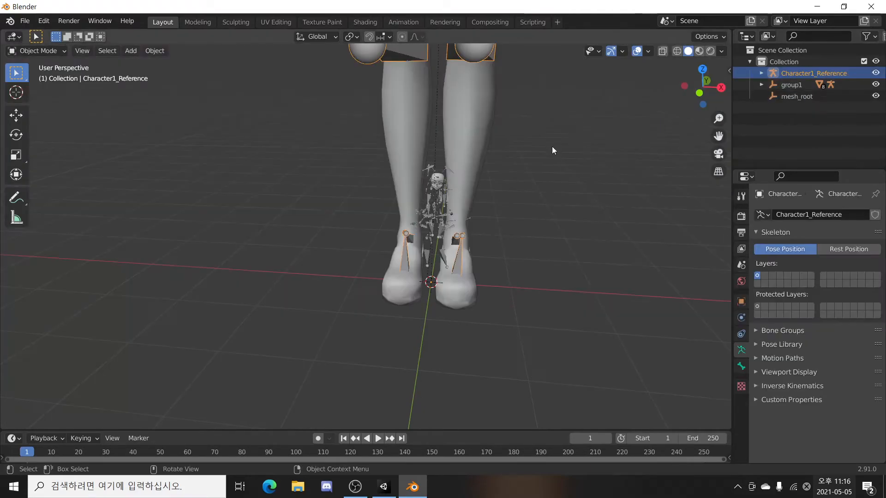
scroll(525, 163, "down", 5)
key("Delete")
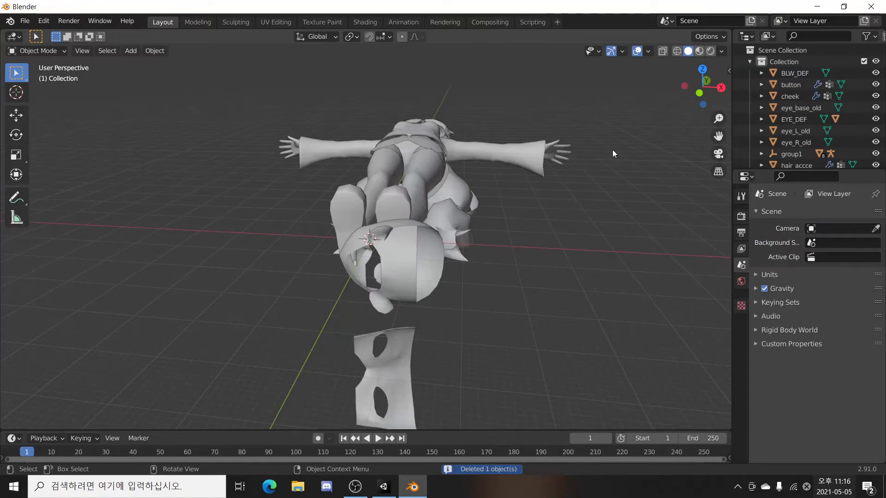
key("ctrl+z")
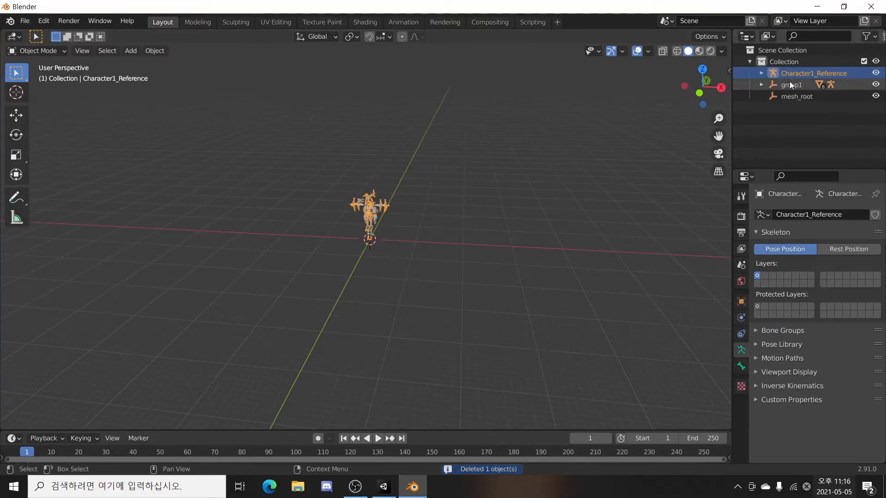
Select group1, try to delete the original character's Leg mesh, and undo the deletion and recent selections
left_click(779, 88)
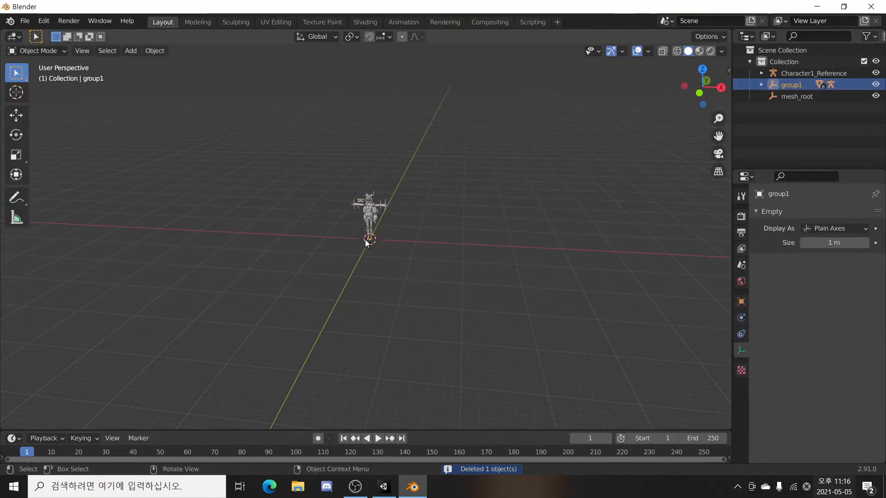
scroll(368, 244, "up", 12)
left_click(423, 244)
left_click_drag(511, 322, 303, 162)
left_click(447, 150)
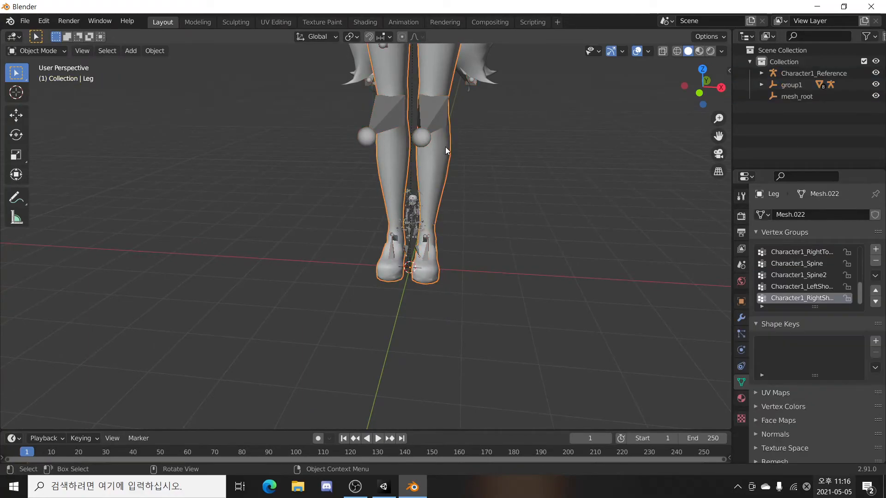
key("Delete")
key("ctrl+z")
key("ctrl+z")
key("ctrl+z")
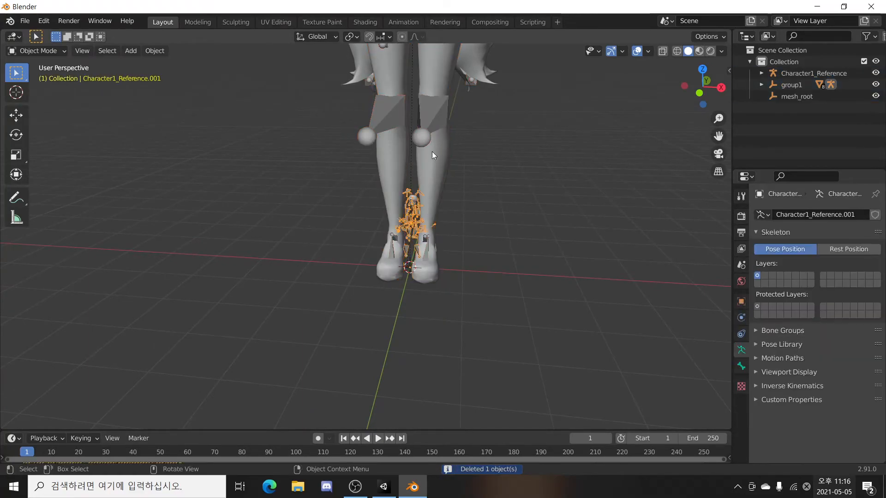
Delete every object in the scene
scroll(429, 139, "down", 5)
key("a")
key("Delete")
Import unitychan_JUMP00.fbx into the empty scene and deselect the imported objects
left_click(24, 21)
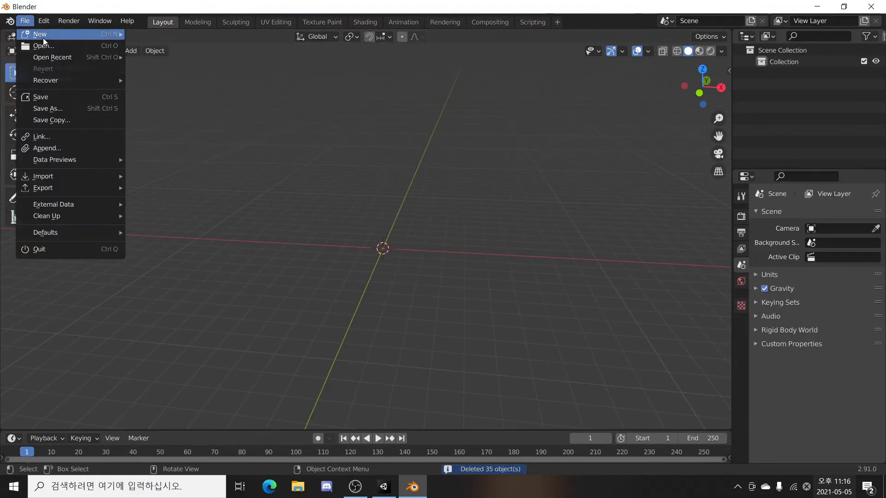
mouse_move(68, 178)
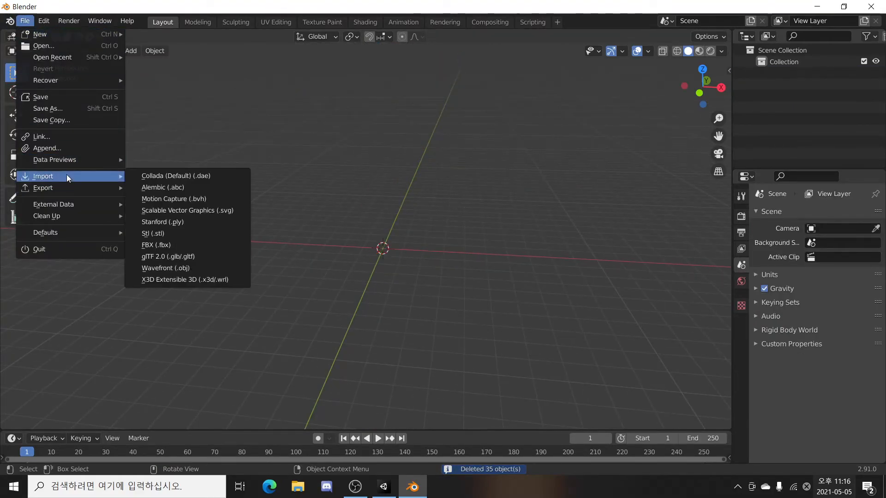
left_click(187, 244)
double_click(352, 204)
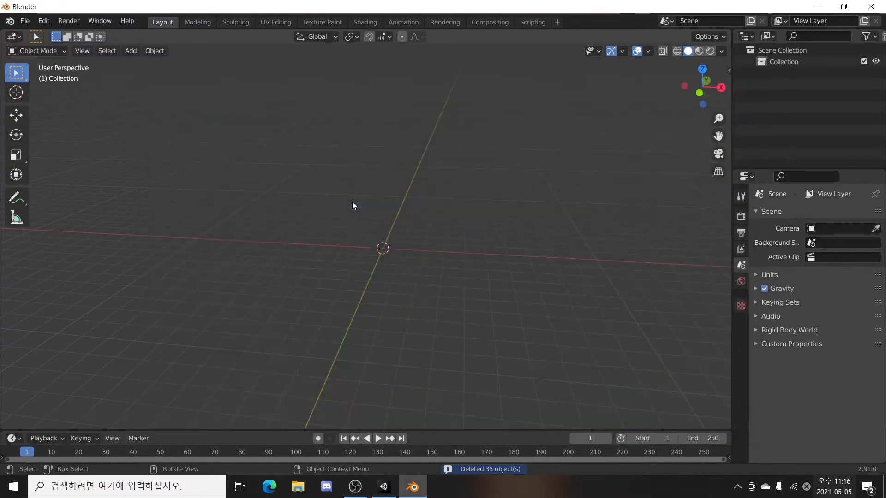
scroll(429, 251, "up", 4)
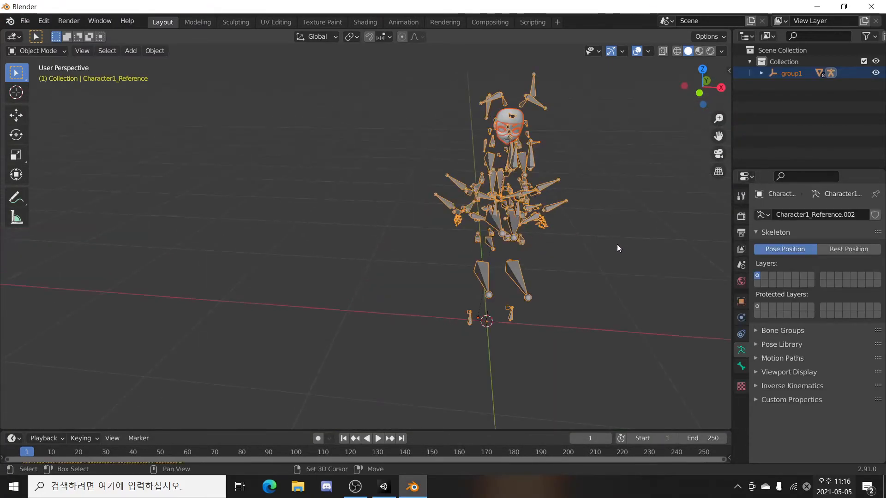
scroll(577, 240, "up", 4)
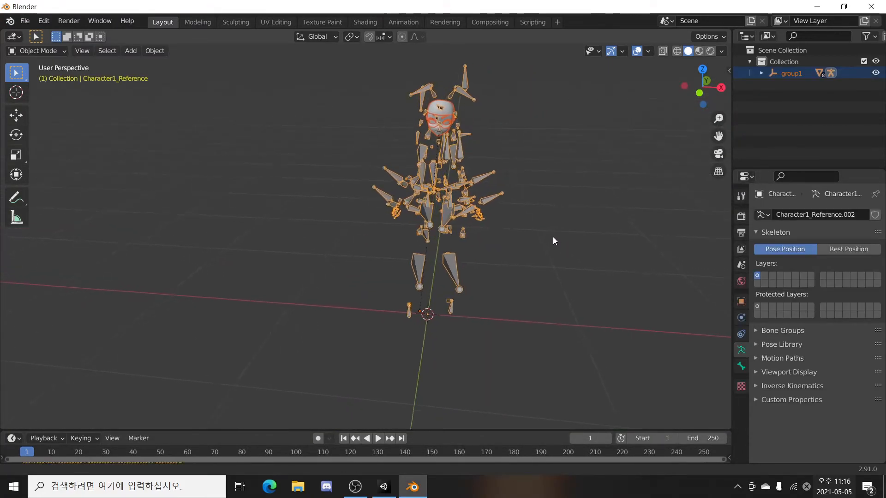
left_click(496, 242)
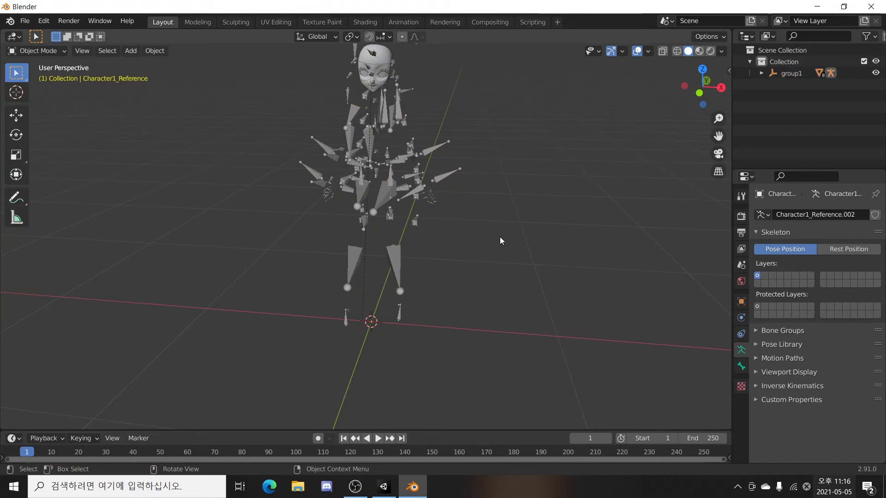
Play the jump animation in an enlarged timeline with the end frame set to 60, and stop playback
left_click(378, 438)
left_click_drag(273, 429, 276, 385)
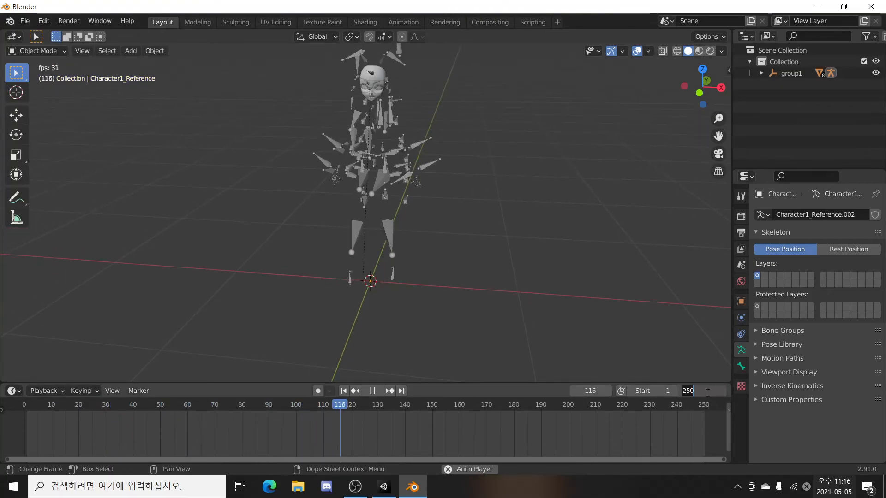
left_click_drag(706, 391, 706, 392)
scroll(531, 249, "down", 3)
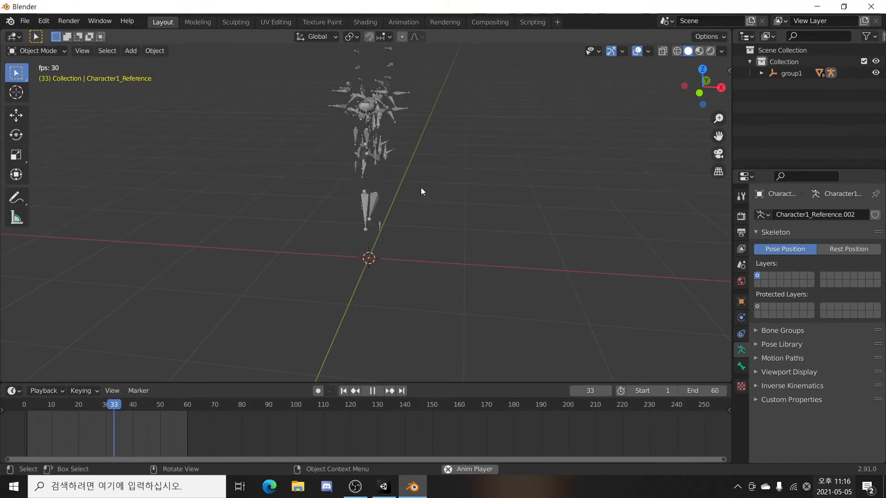
left_click(364, 391)
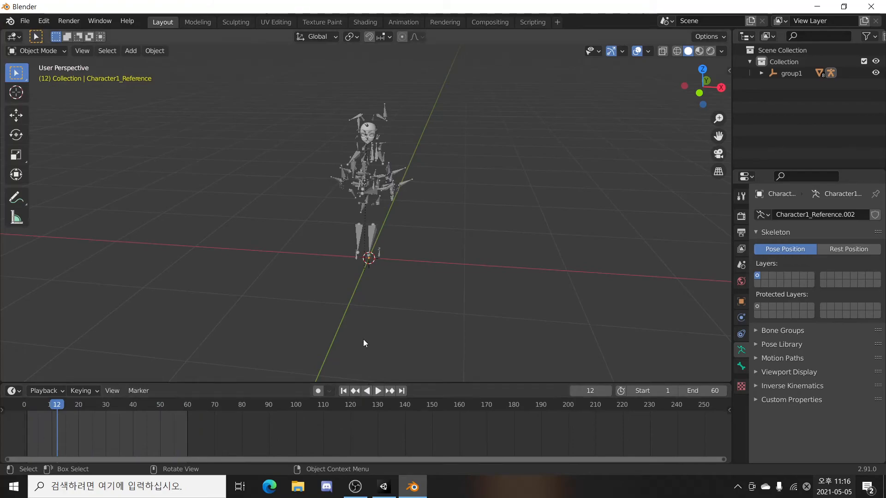
Examine the keyed MTH_SMILE2, MTH_SAP and MTH_CONF shape keys of the MTH_DEF face mesh
left_click(372, 134)
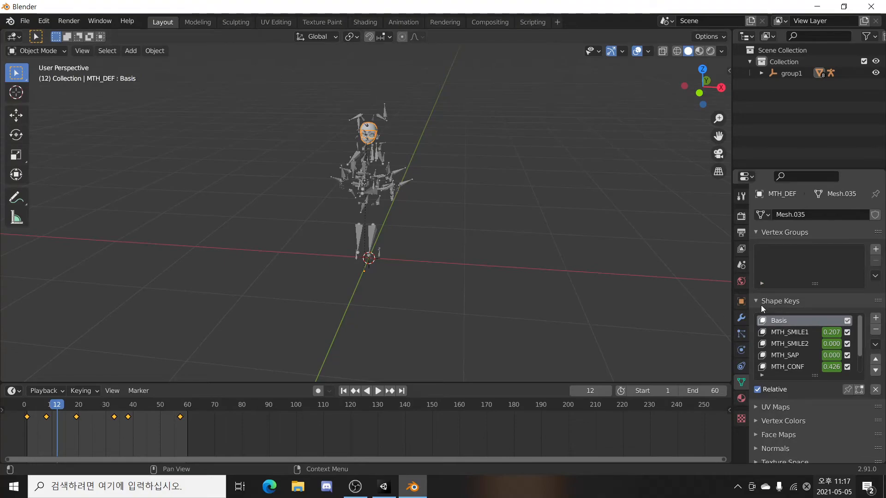
left_click(792, 344)
left_click(790, 354)
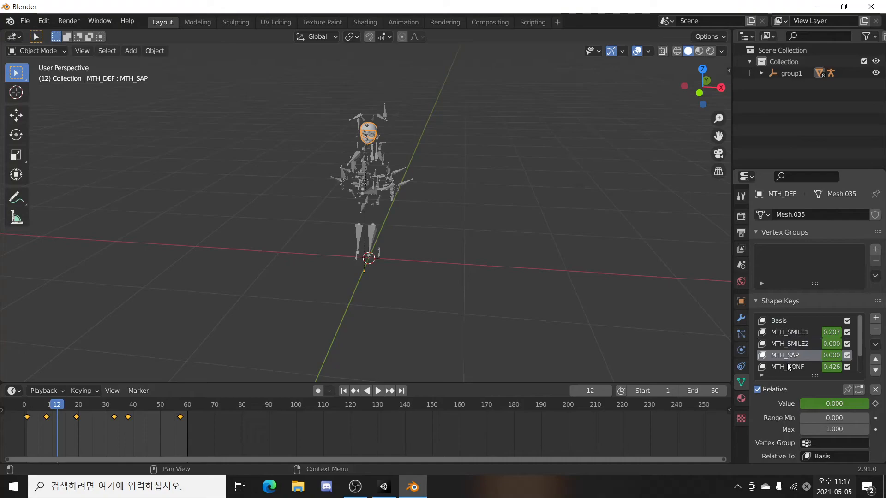
left_click(790, 366)
left_click(486, 175)
Replay the jump with all objects selected to examine their keyframes in the timeline, and stop playback
left_click(380, 389)
left_click_drag(469, 338, 198, 74)
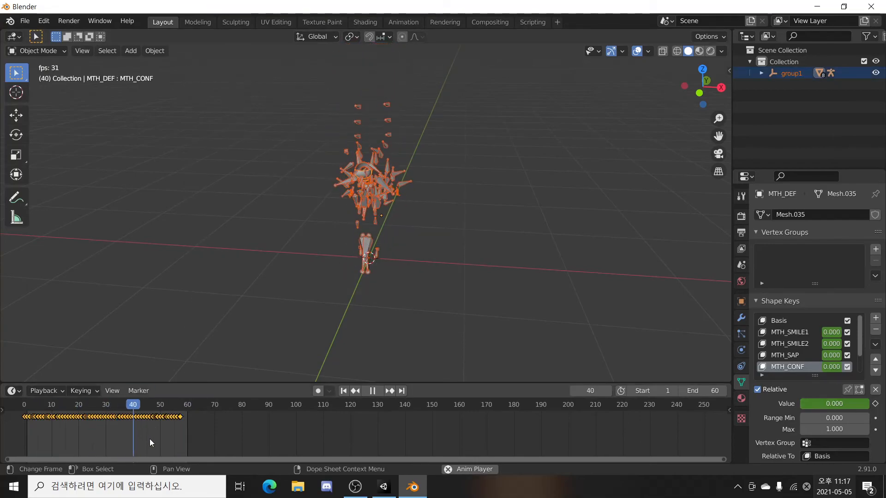
scroll(126, 420, "up", 2)
middle_click_drag(131, 431, 262, 438)
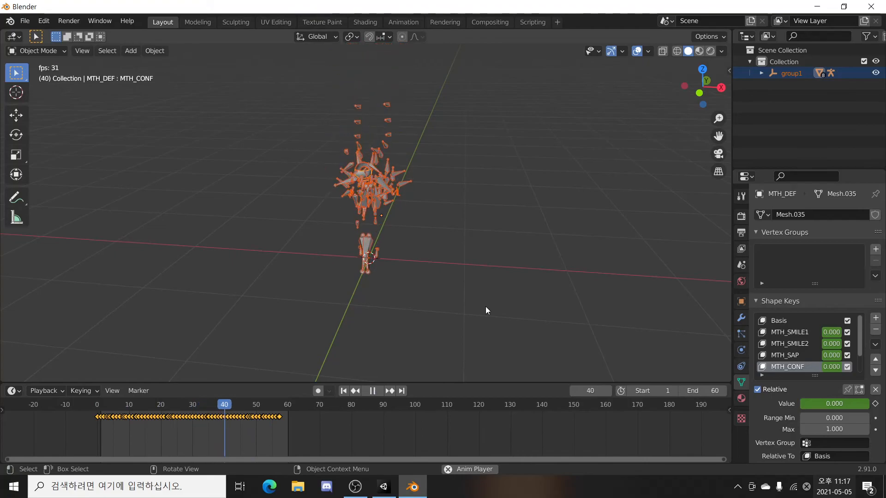
left_click(422, 292)
left_click(372, 391)
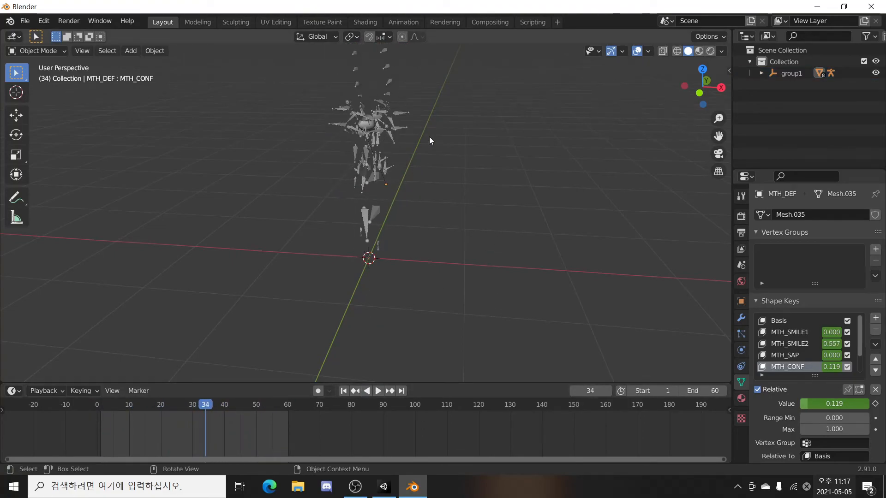
Switch to Unity, select the prefab and eight meshes from BLW_DEF to MTH_DEF inside unitychan_WALK00_L.fbx, and return to Blender
left_click(384, 487)
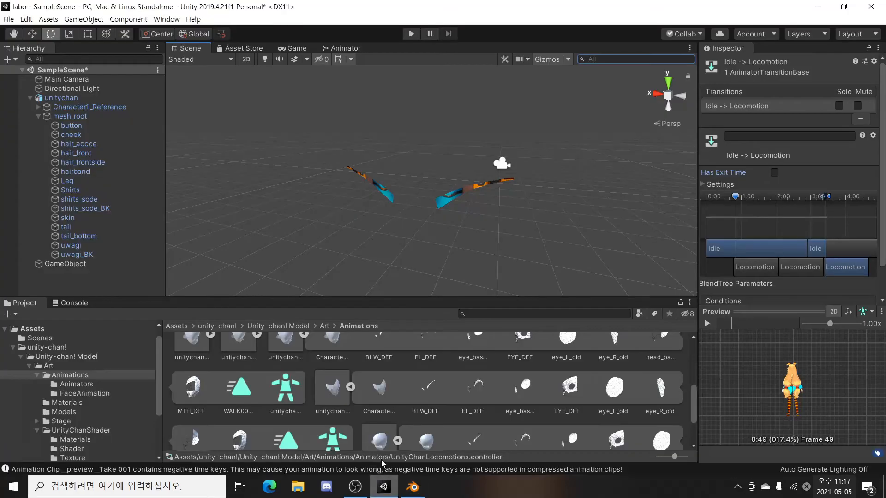
scroll(382, 390, "down", 1)
left_click(330, 412)
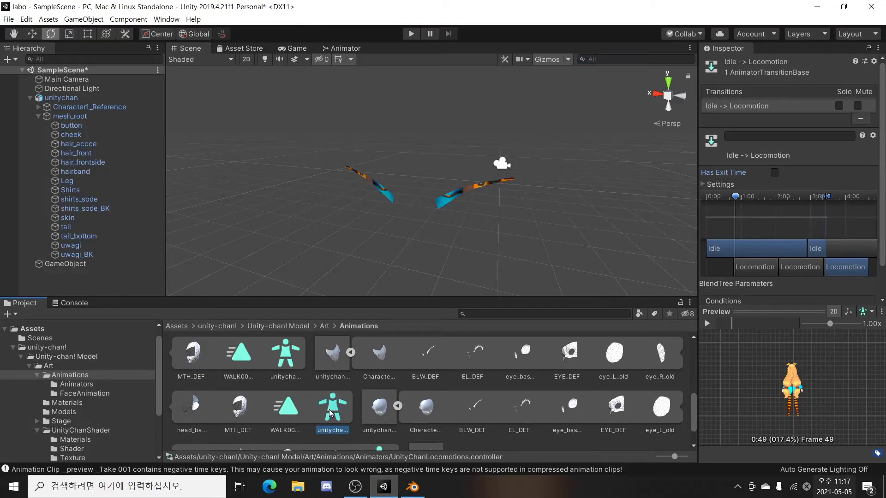
left_click(379, 365)
left_click(251, 420, "shift")
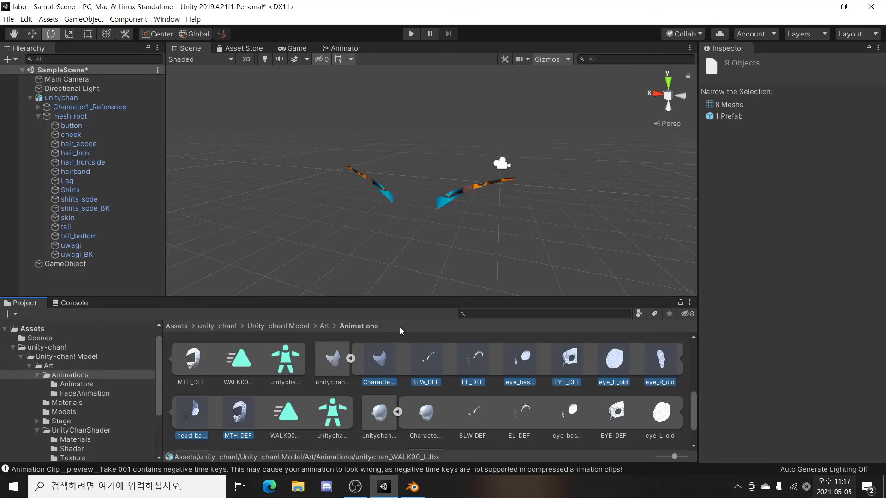
key("alt+Tab")
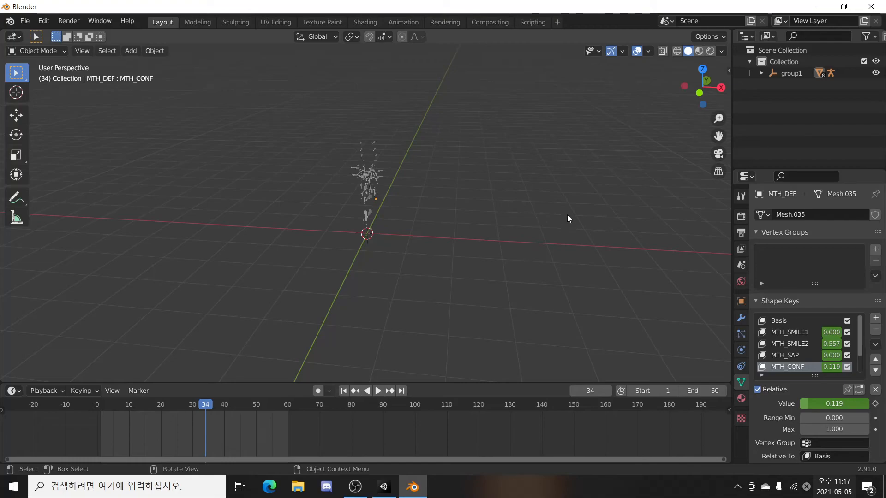
Select the whole group1 armature with its meshes and examine the jump animation's keyframes up close in the timeline
left_click_drag(445, 271, 328, 110)
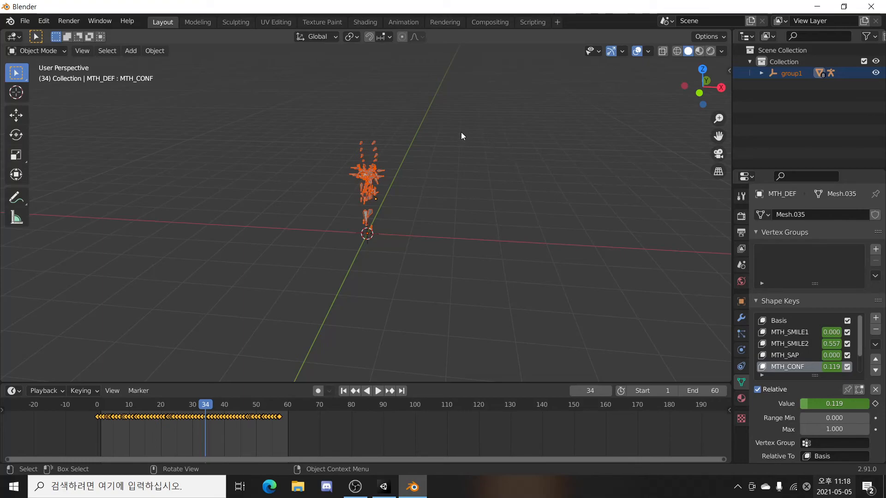
scroll(260, 422, "up", 2)
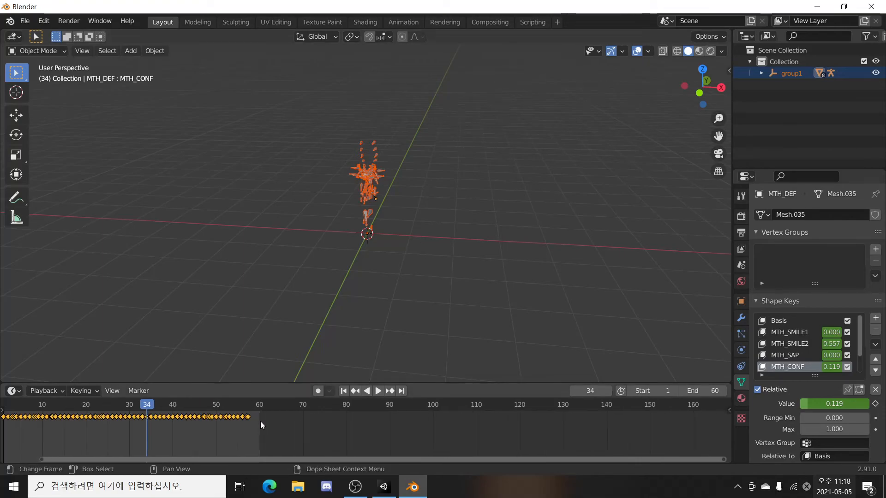
scroll(261, 421, "up", 1)
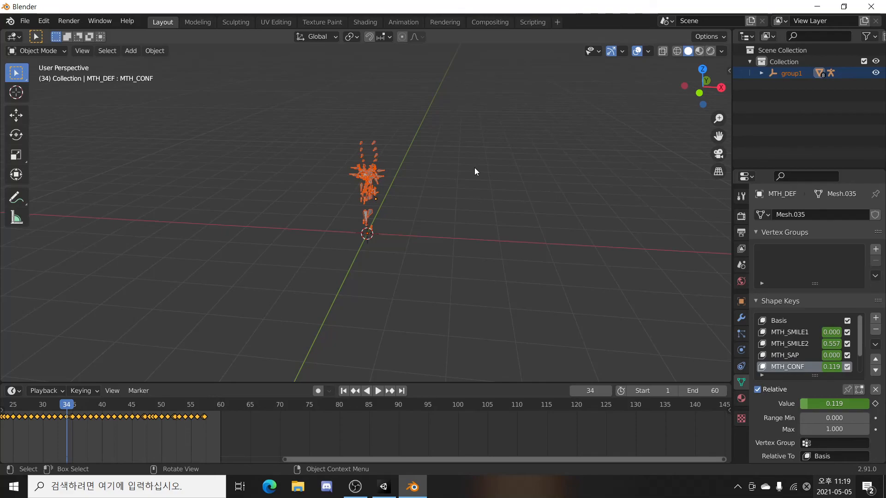
Switch to Unity and bring the whole unitychan character into view in the scene
left_click(384, 487)
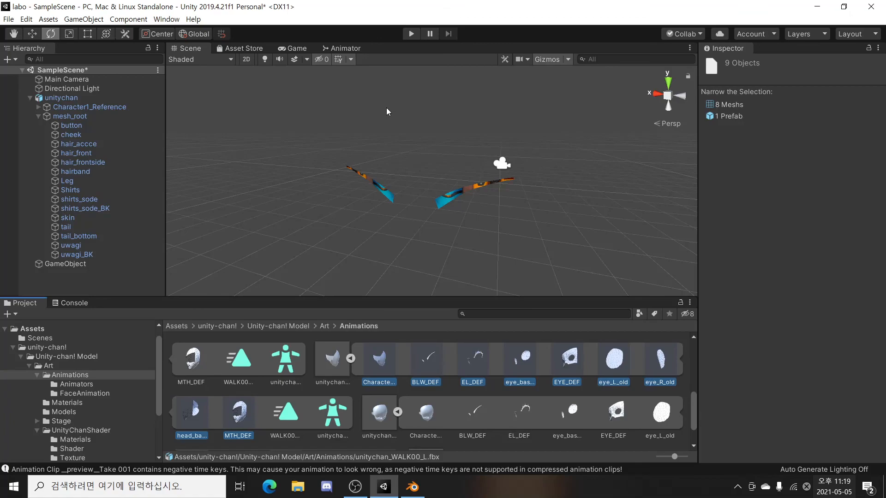
scroll(481, 182, "down", 2)
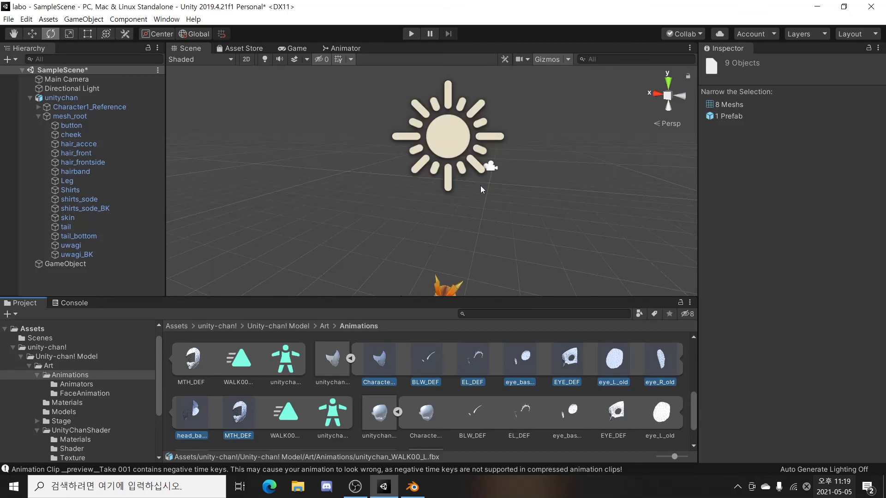
scroll(482, 183, "down", 2)
middle_click_drag(516, 254, 529, 150)
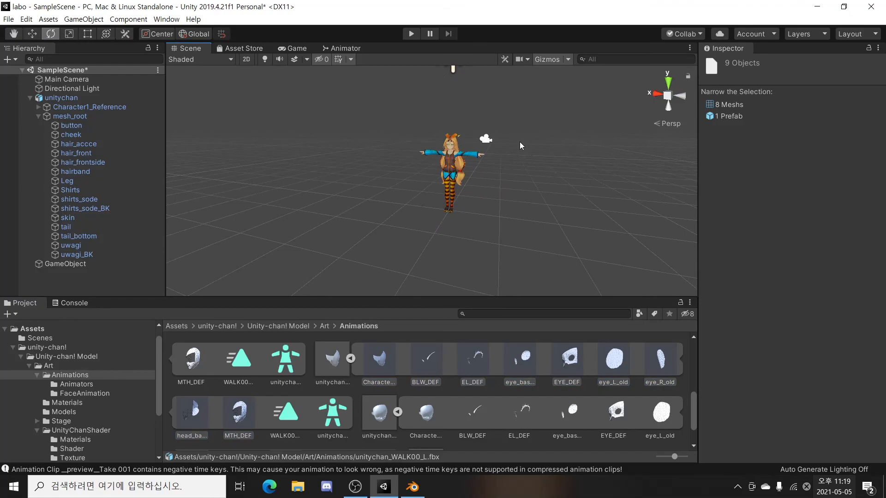